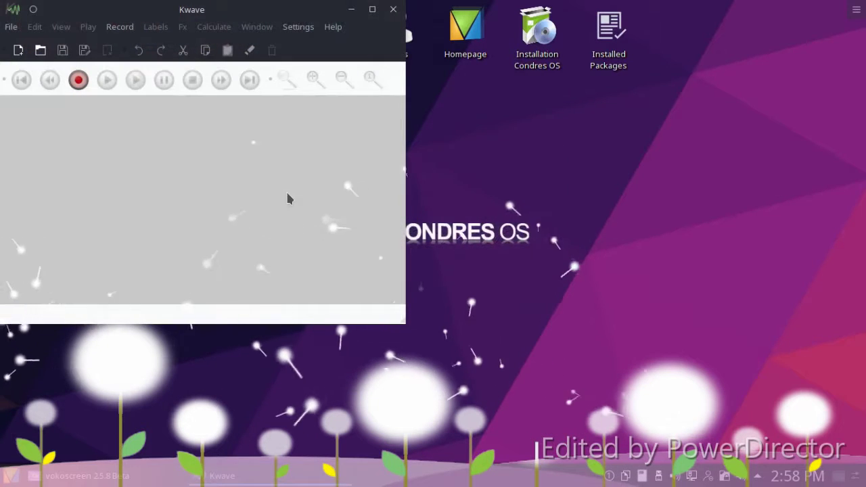
# - Move the Kwave window toward the middle of the desktop, look at its File commands and close it
pyautogui.moveTo(44, 46); pyautogui.dragTo(267, 142)
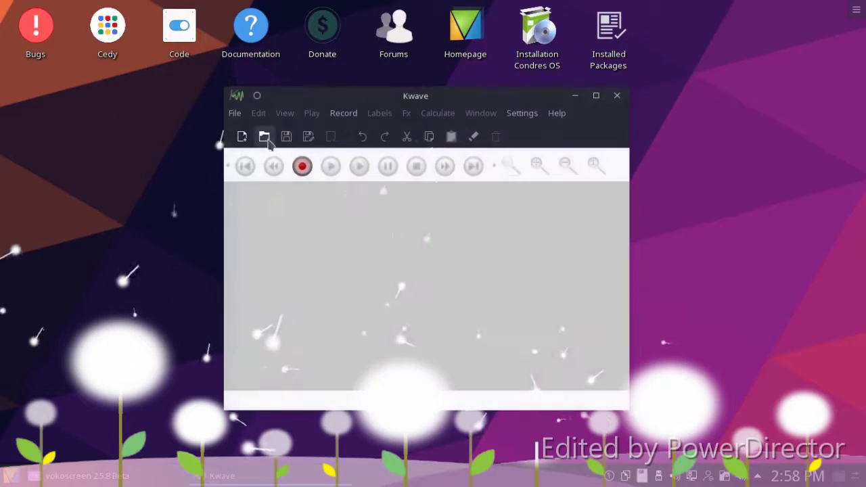
pyautogui.click(236, 113)
pyautogui.click(459, 231)
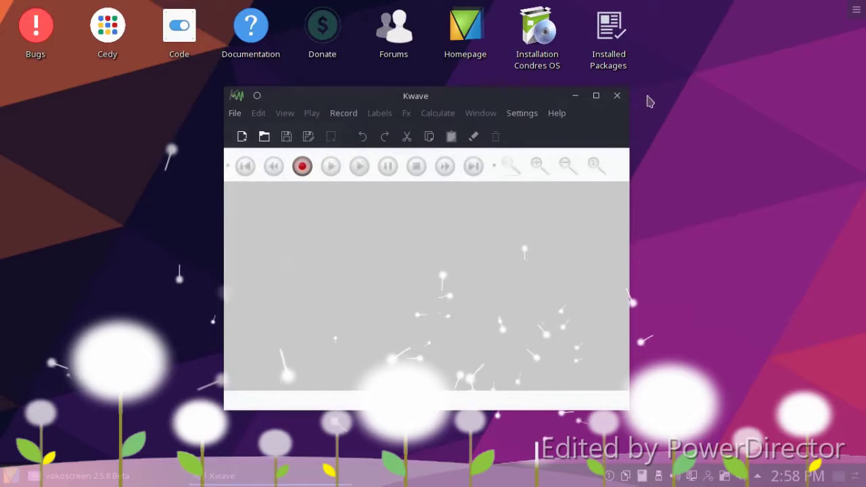
pyautogui.click(616, 96)
# - Launch the Welcome application from the System category, check its community page in the browser and close both windows
pyautogui.click(11, 475)
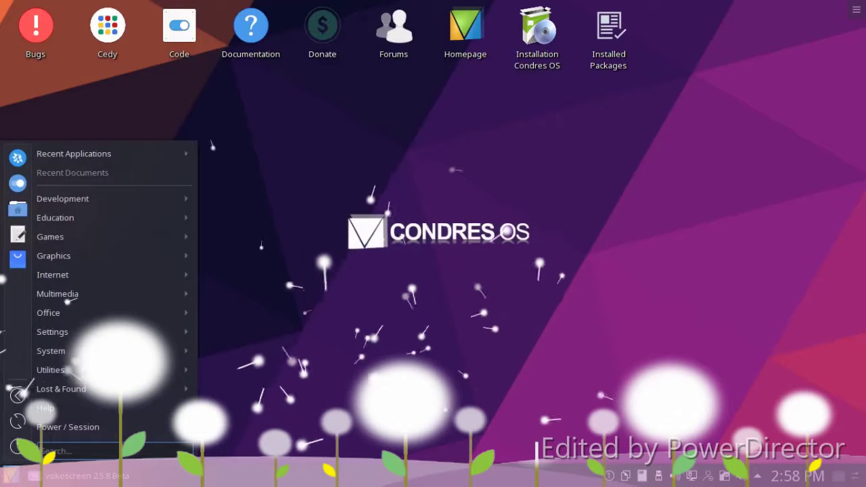
pyautogui.moveTo(102, 350)
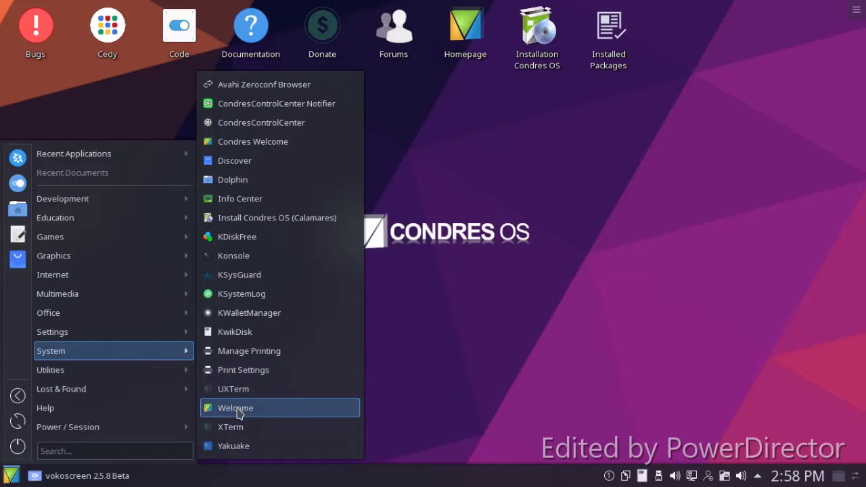
pyautogui.click(237, 408)
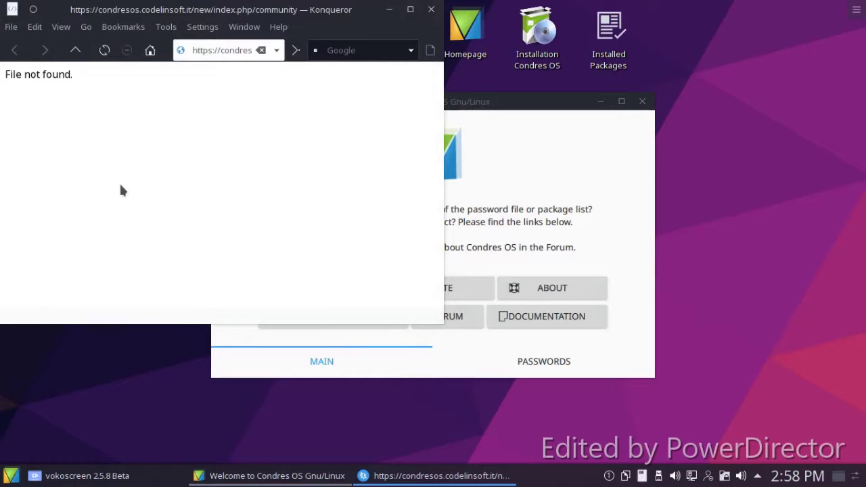
pyautogui.click(109, 50)
pyautogui.click(431, 9)
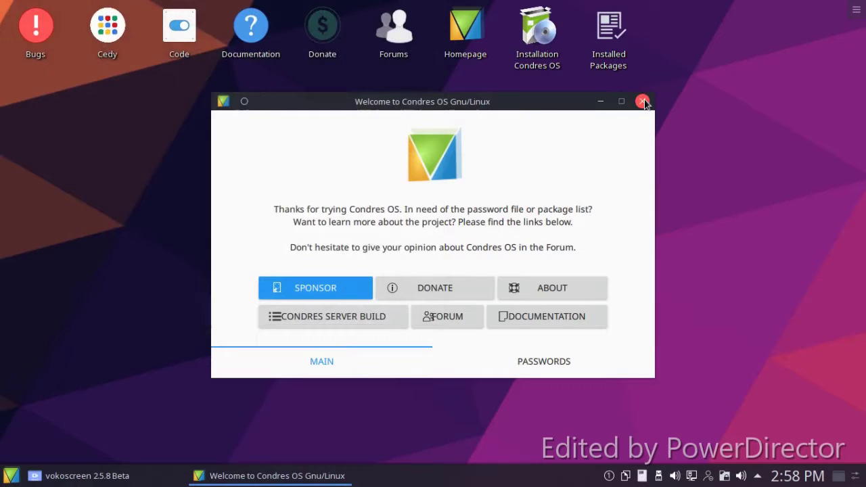
pyautogui.click(642, 102)
# - Launch the Dolphin file manager from the System category
pyautogui.click(11, 475)
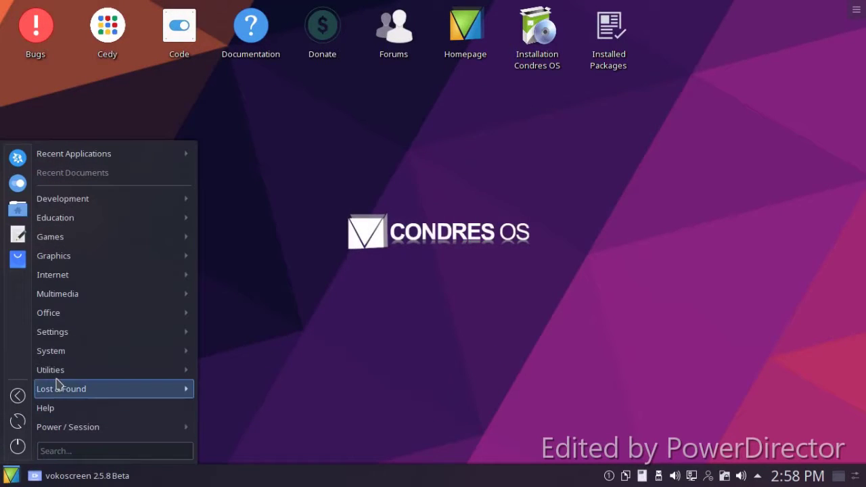
pyautogui.moveTo(55, 352)
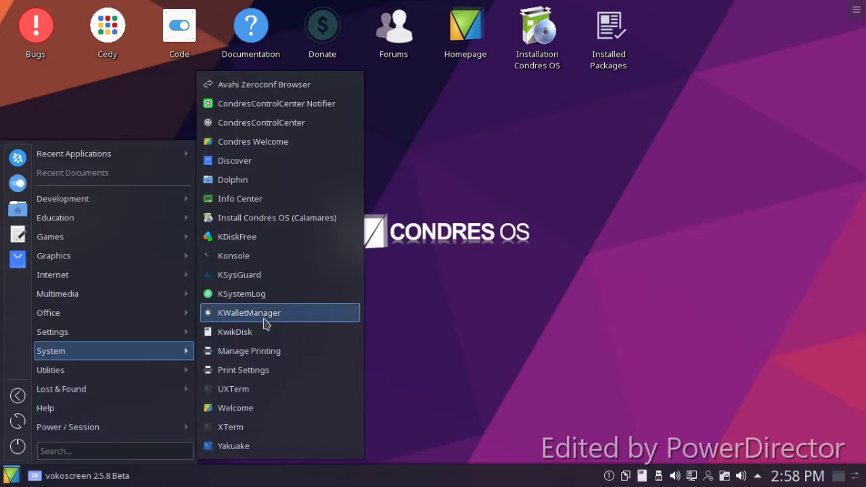
pyautogui.click(256, 180)
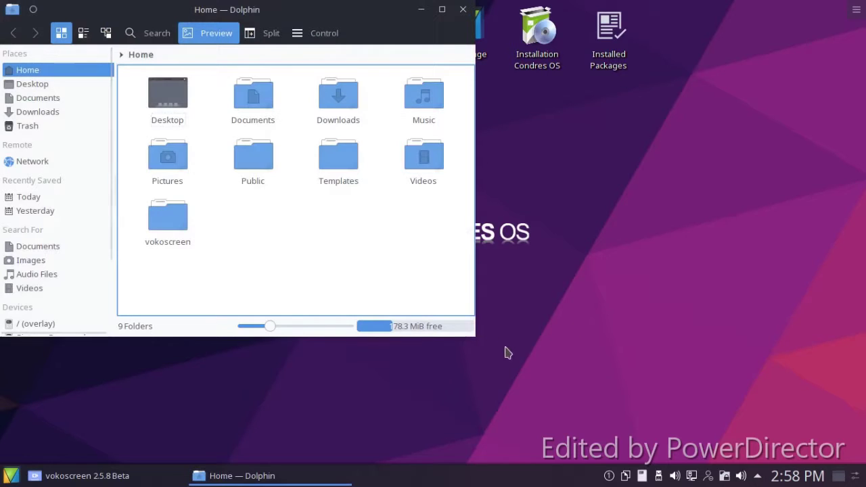
# - Scan the root filesystem's disk usage with Filelight from Dolphin's free-space indicator, and close Filelight
pyautogui.click(470, 328)
pyautogui.click(483, 354)
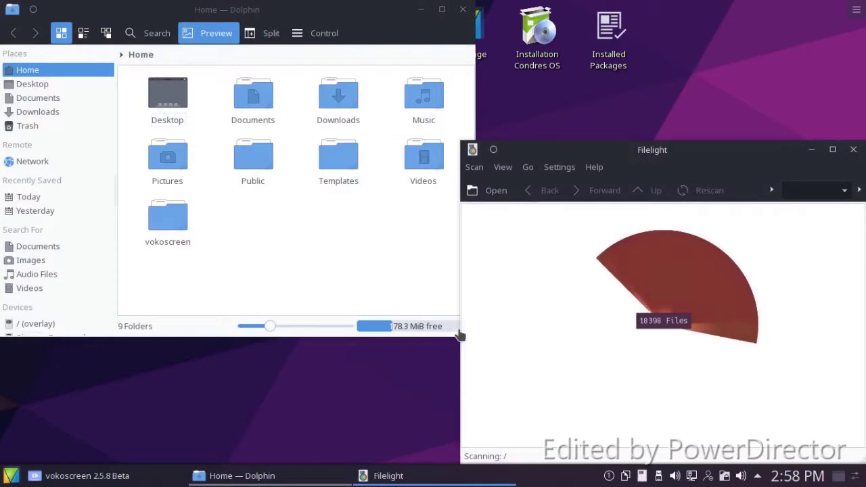
pyautogui.moveTo(643, 149); pyautogui.dragTo(551, 112)
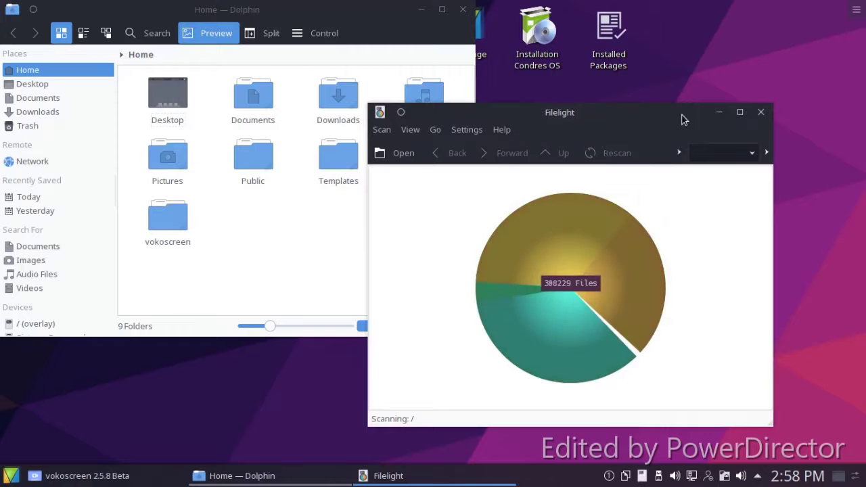
pyautogui.click(761, 114)
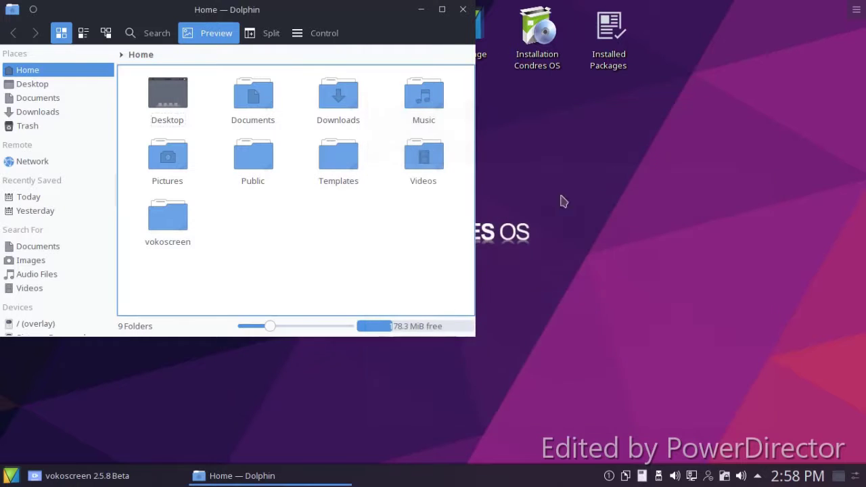
# - Widen the Dolphin window and split its view into two panes, checking the Control options
pyautogui.click(476, 344)
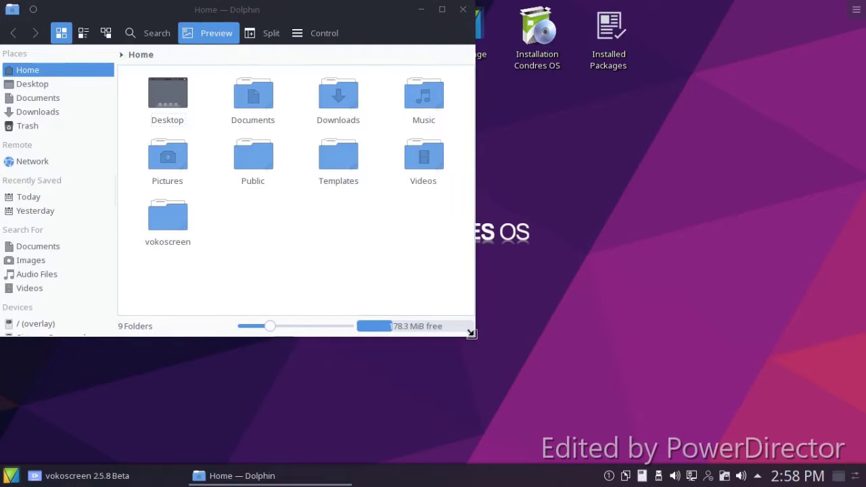
pyautogui.moveTo(472, 337); pyautogui.dragTo(552, 338)
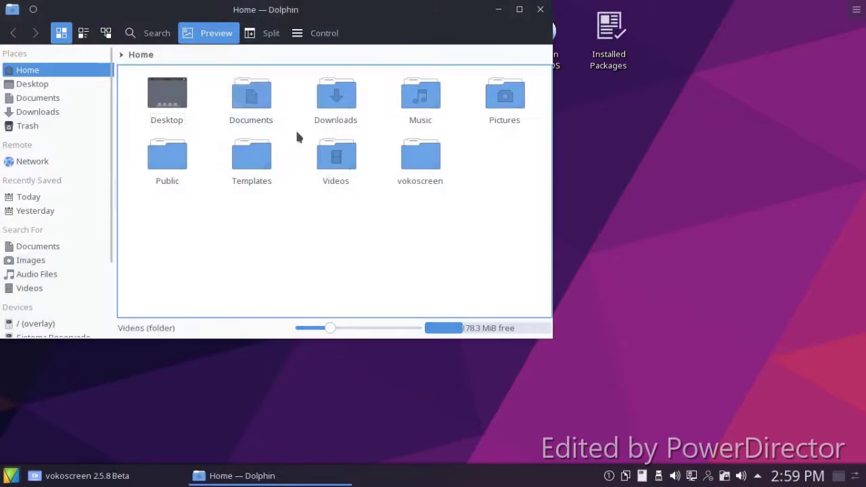
pyautogui.click(264, 33)
pyautogui.click(313, 37)
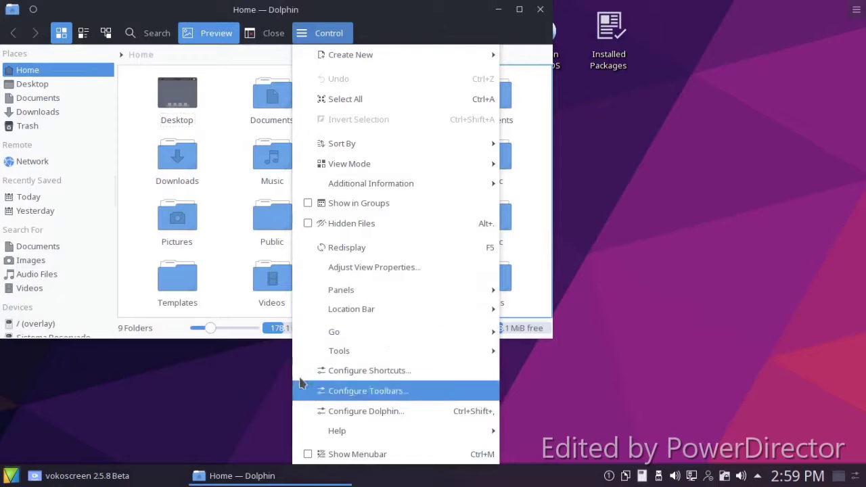
pyautogui.click(292, 327)
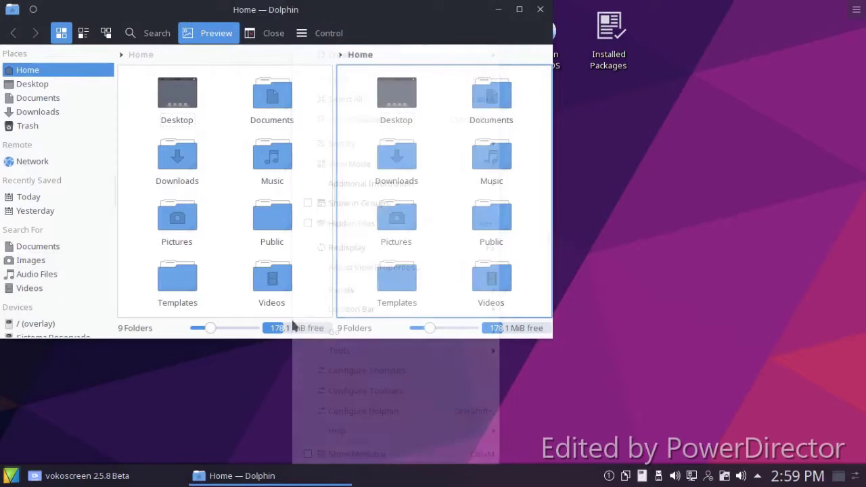
# - Open Dolphin's search bar, try the tree, compact and icon view modes, and close the file manager
pyautogui.click(127, 35)
pyautogui.click(103, 35)
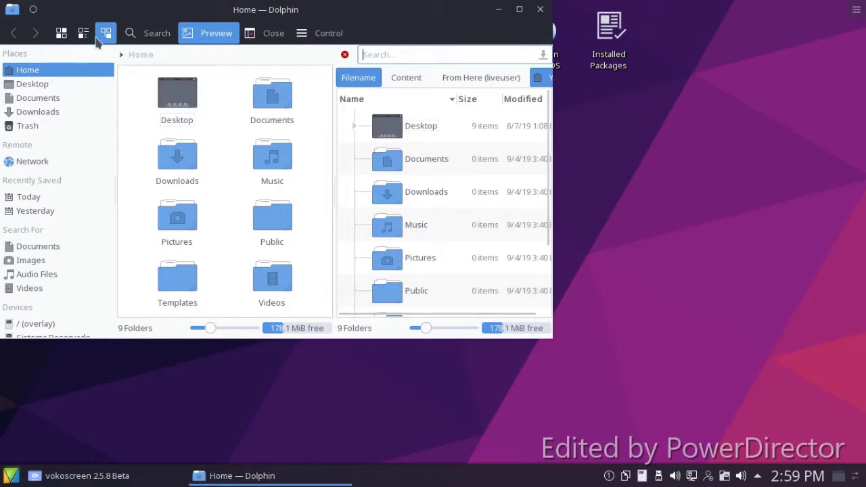
pyautogui.click(82, 35)
pyautogui.click(61, 34)
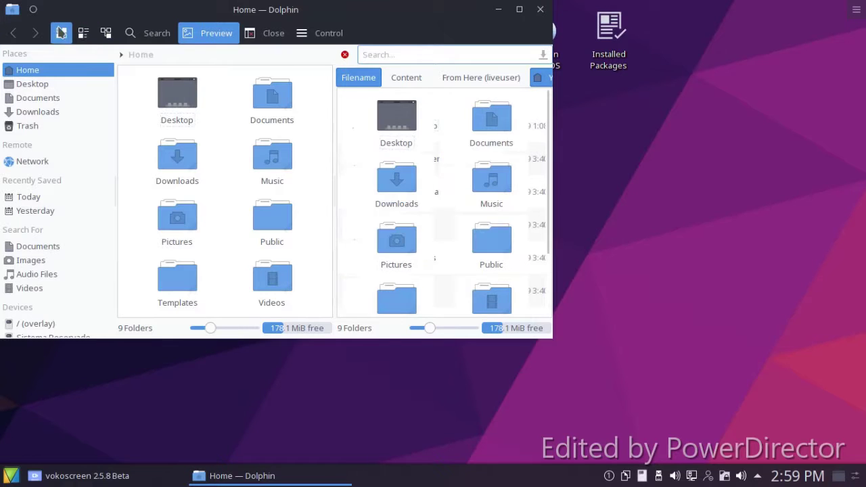
pyautogui.click(540, 9)
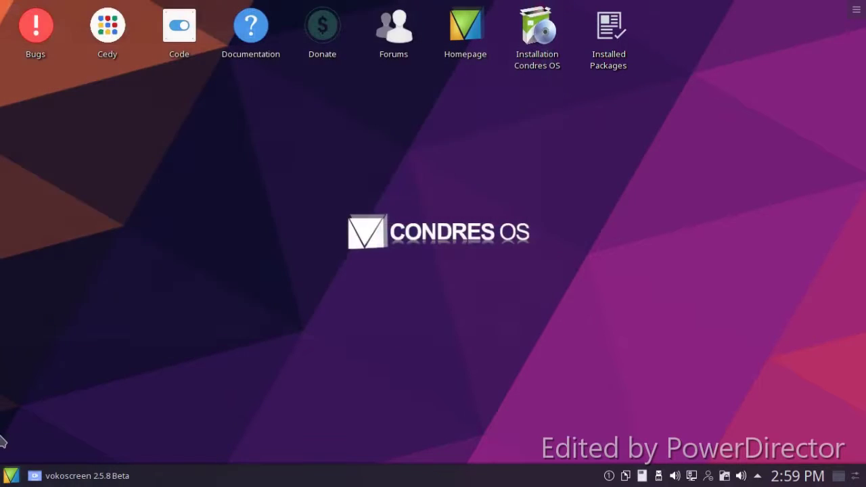
pyautogui.click(8, 478)
pyautogui.moveTo(60, 353)
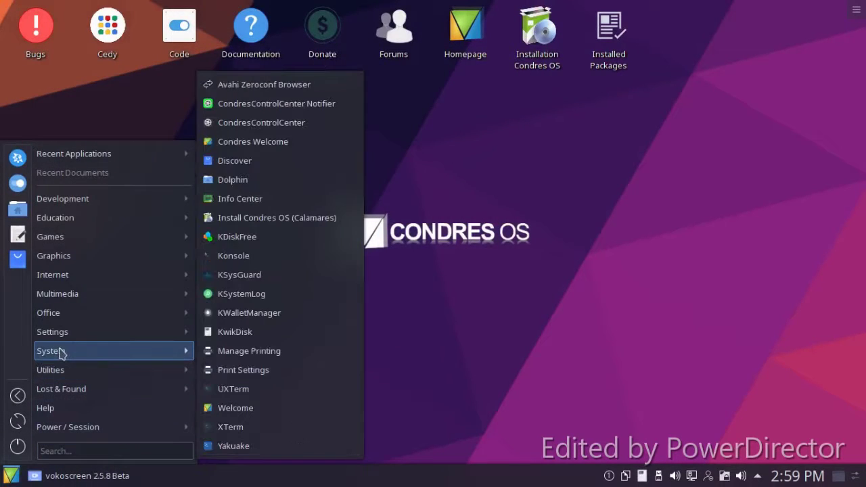
pyautogui.click(108, 476)
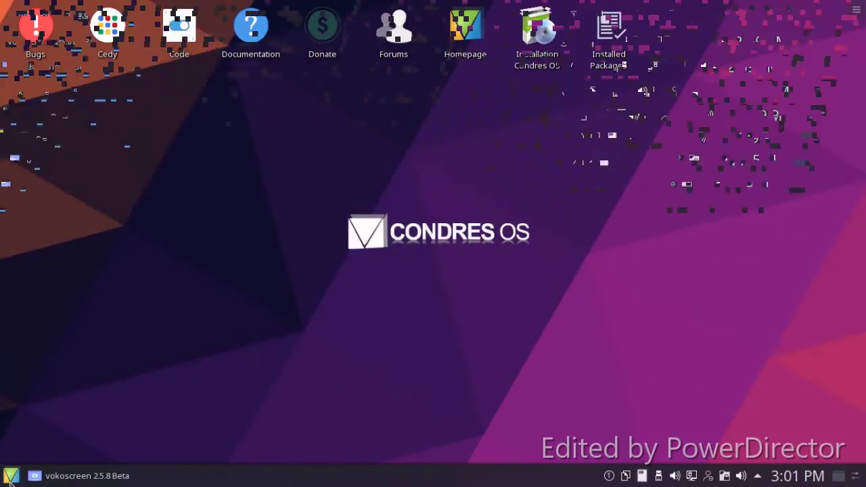
# - Browse the Utilities category, launch Kvantum Manager to view its theme options, and close it
pyautogui.click(10, 476)
pyautogui.moveTo(96, 384)
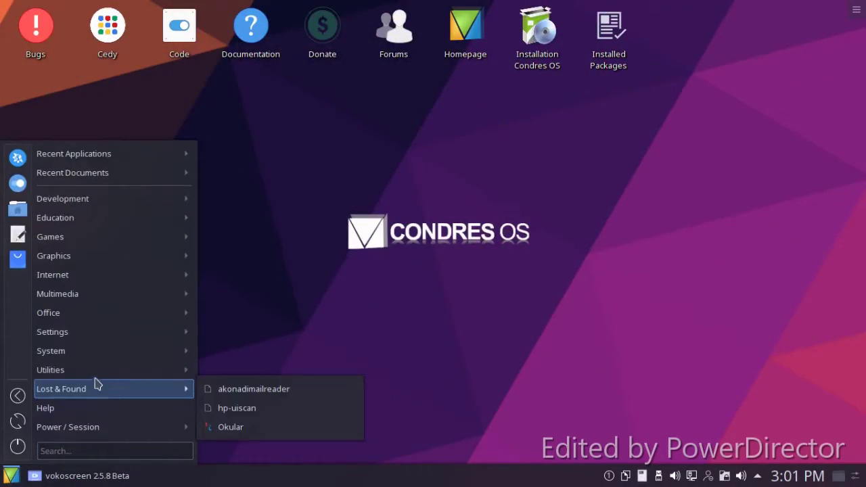
pyautogui.moveTo(108, 368)
pyautogui.scroll(-1, 284, 389)
pyautogui.scroll(-3, 285, 393)
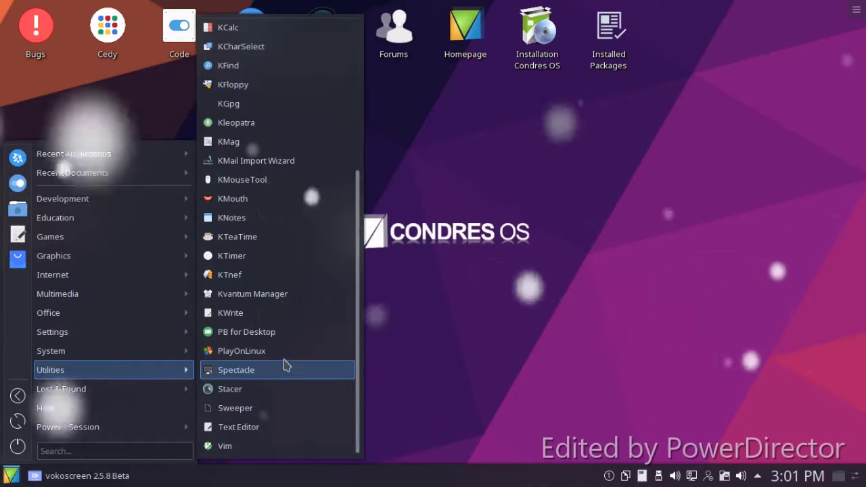
pyautogui.click(266, 304)
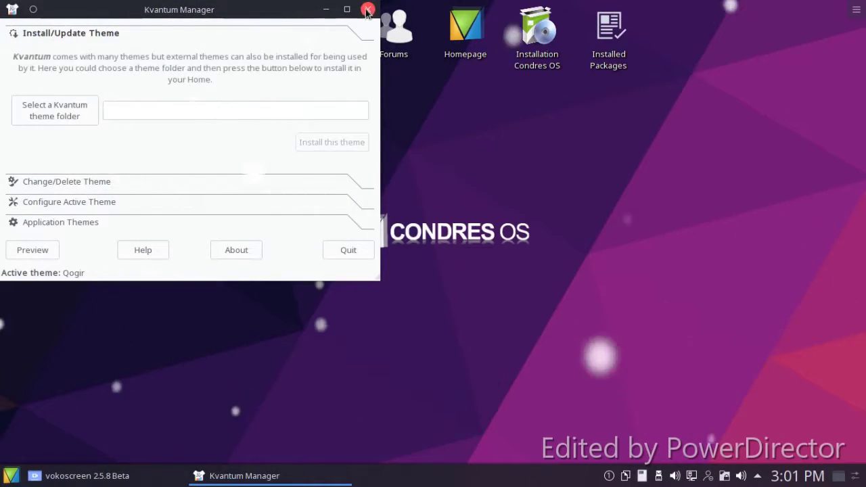
pyautogui.click(367, 11)
# - Try to launch KSystemLog from the System category with the root password, and dismiss the authentication dialog
pyautogui.click(11, 476)
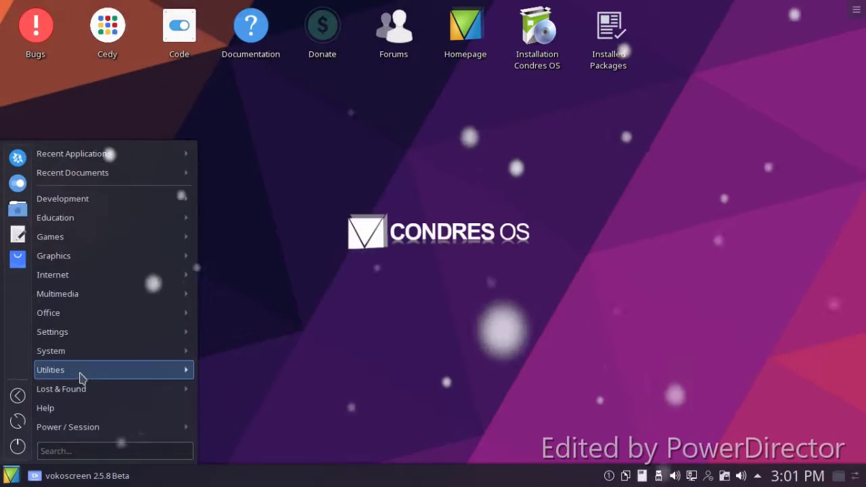
pyautogui.moveTo(182, 352)
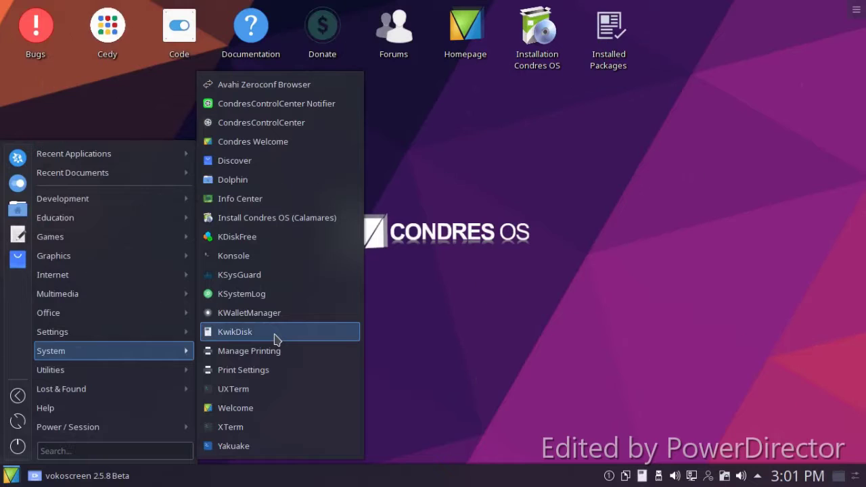
pyautogui.click(277, 295)
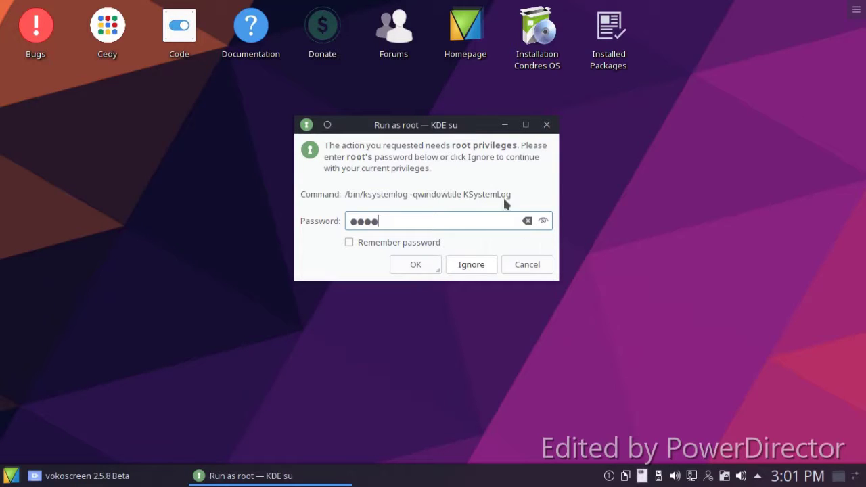
pyautogui.press('Return')
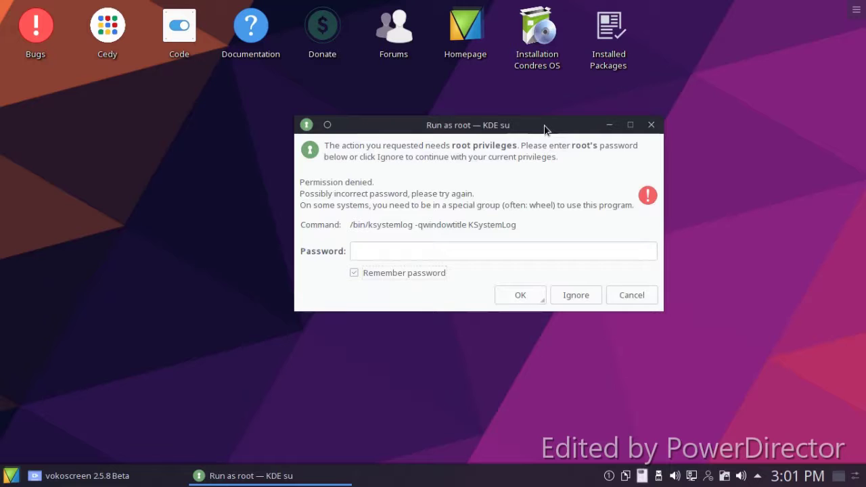
pyautogui.click(652, 125)
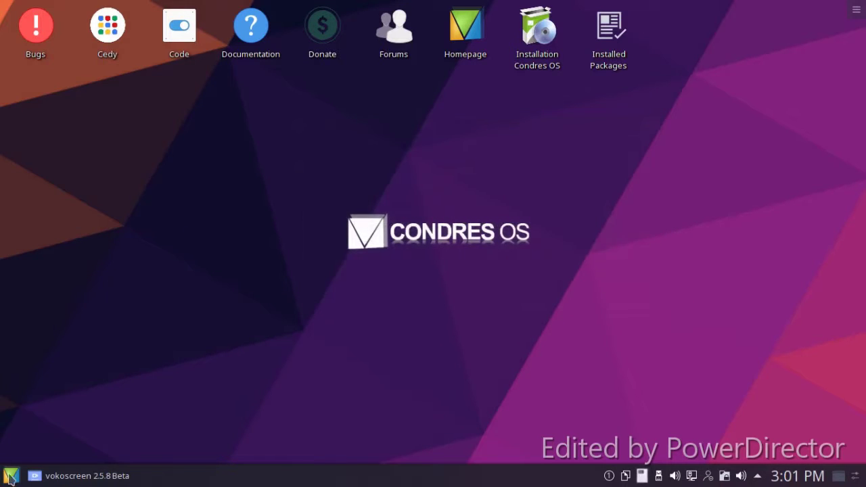
# - Launch VLC media player from the Multimedia category, accept its privacy and network access policy, and reposition its window
pyautogui.click(10, 475)
pyautogui.moveTo(62, 297)
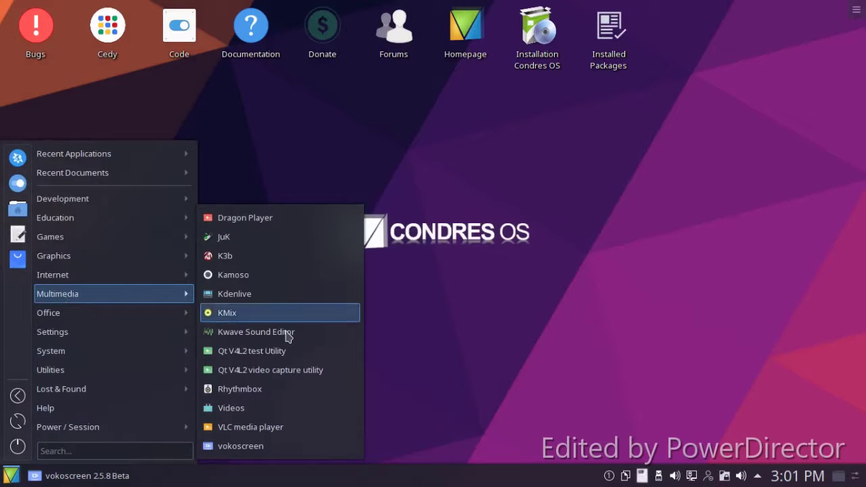
pyautogui.click(281, 427)
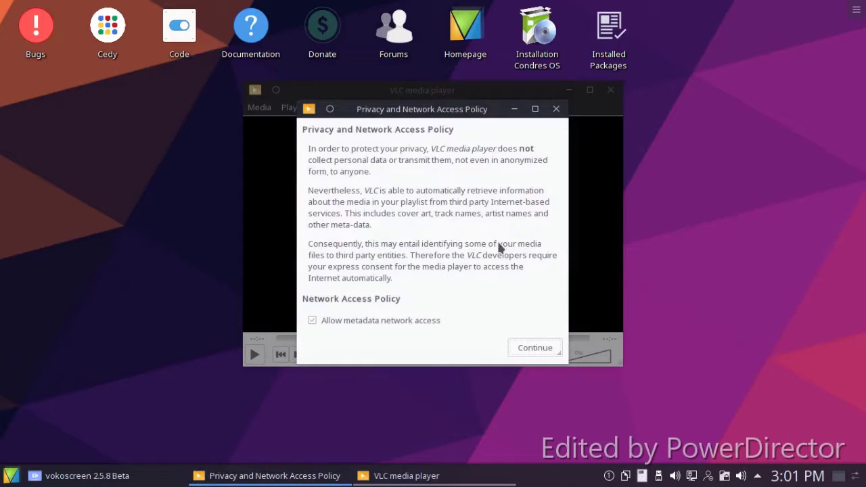
pyautogui.click(532, 346)
pyautogui.moveTo(429, 83); pyautogui.dragTo(492, 88)
# - Look through the Media commands of VLC media player
pyautogui.press('super')
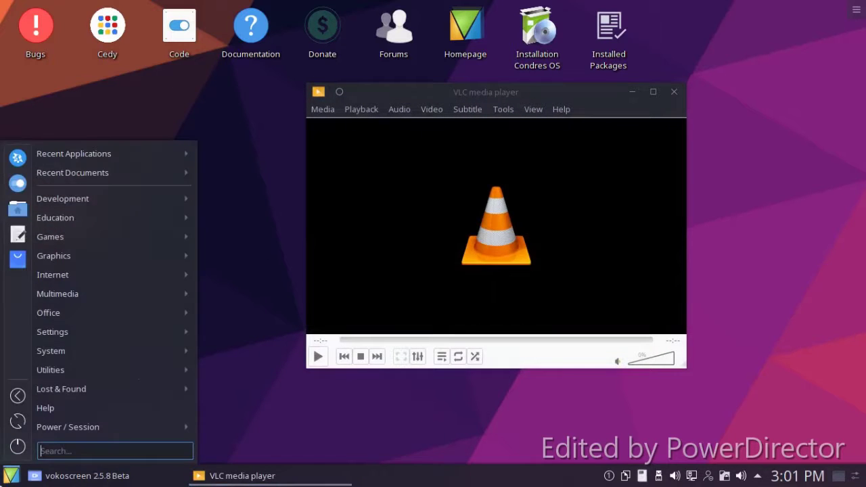
pyautogui.click(360, 85)
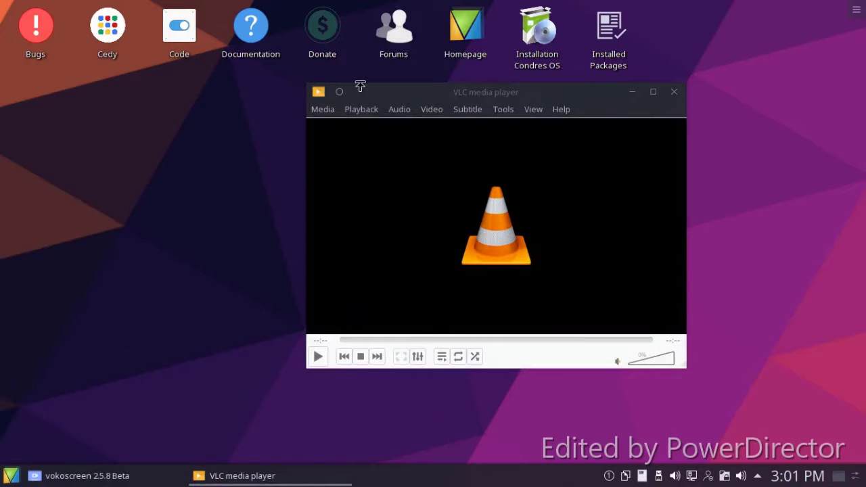
pyautogui.click(398, 109)
pyautogui.moveTo(318, 110)
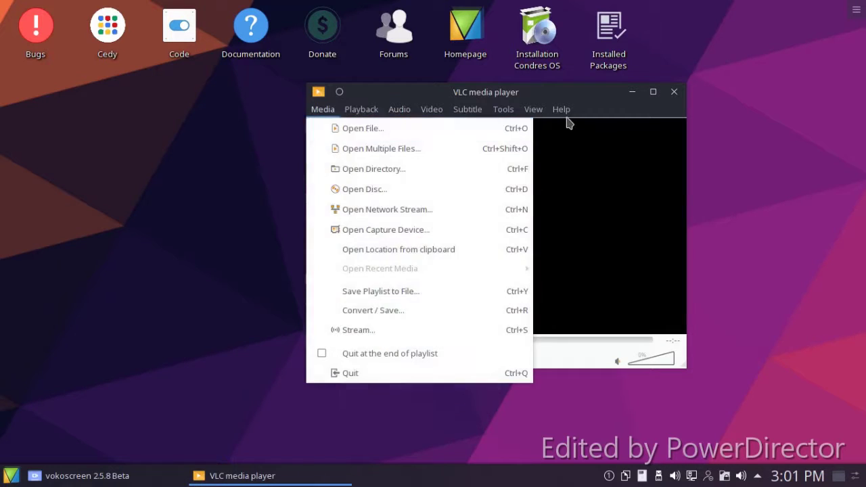
pyautogui.click(575, 98)
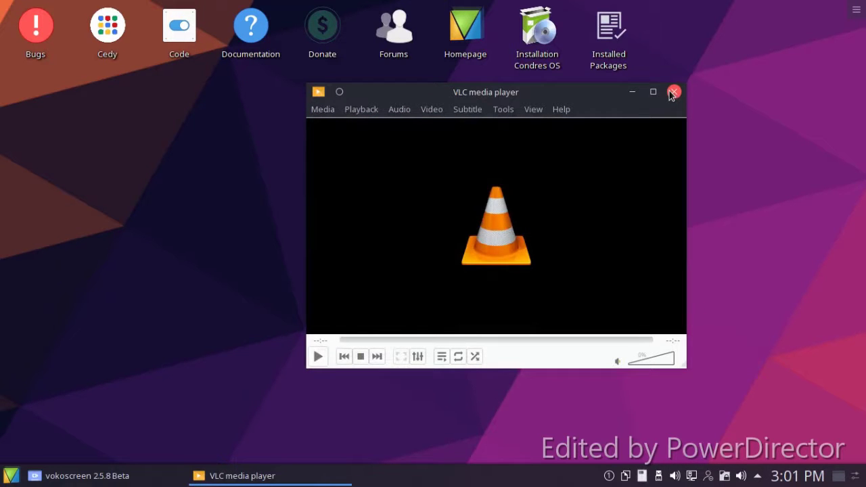
# - Close VLC media player and launch Firefox from the Internet category of the application launcher
pyautogui.click(672, 92)
pyautogui.click(10, 477)
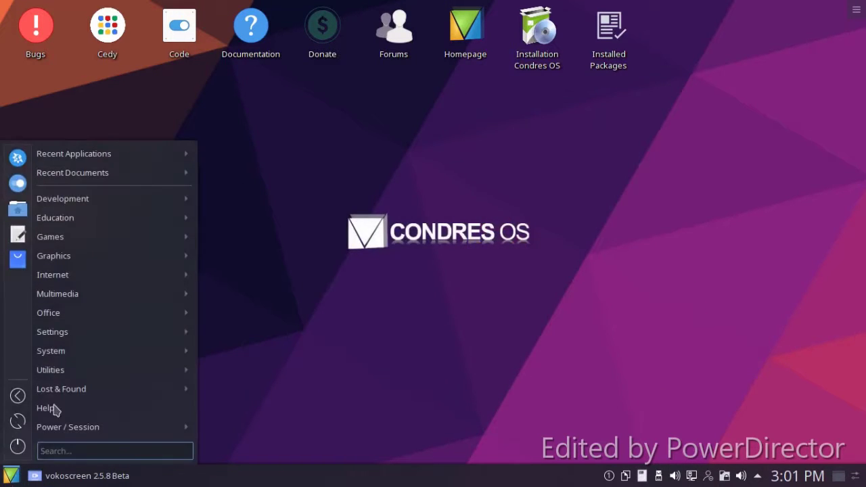
pyautogui.moveTo(68, 276)
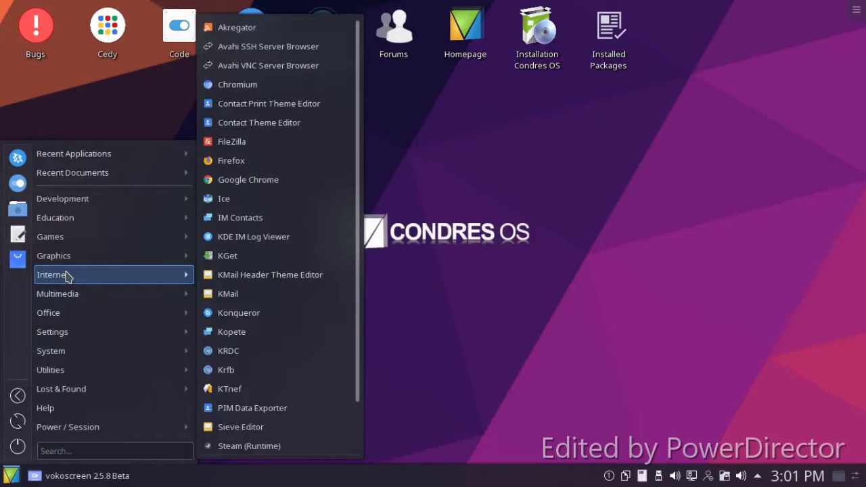
pyautogui.click(232, 163)
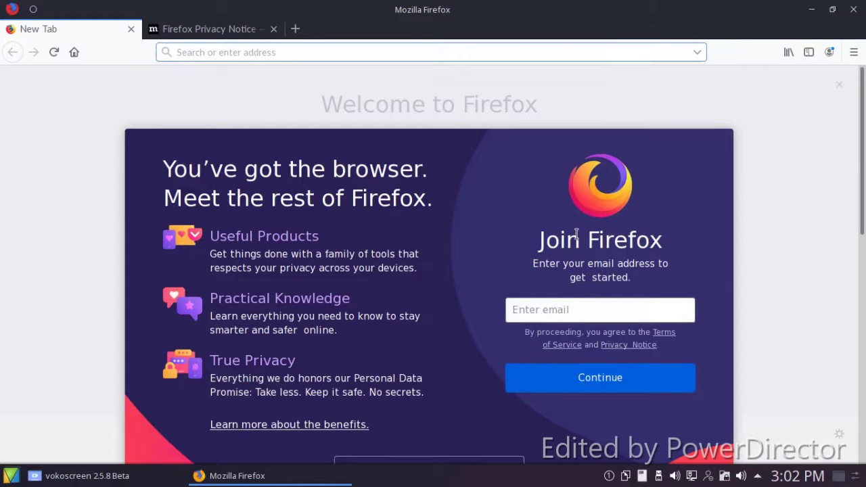
# - Look over the Firefox welcome page and quit the browser, closing all its open tabs
pyautogui.scroll(-3, 580, 230)
pyautogui.click(853, 9)
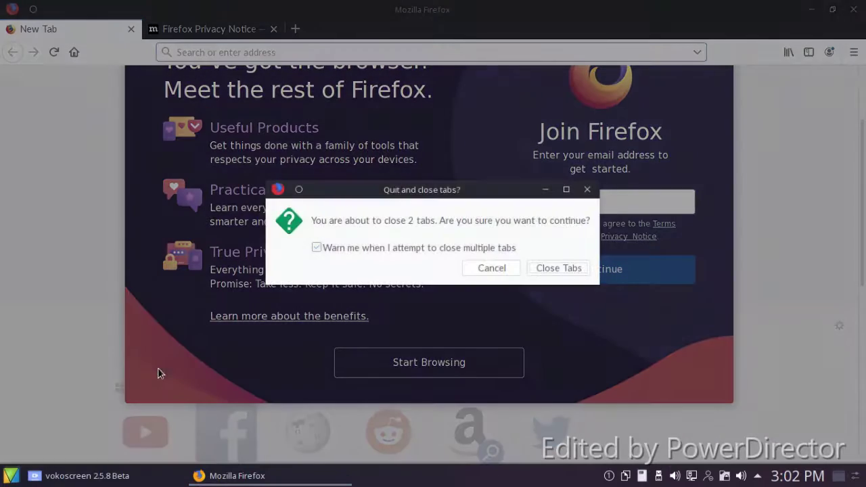
pyautogui.click(548, 273)
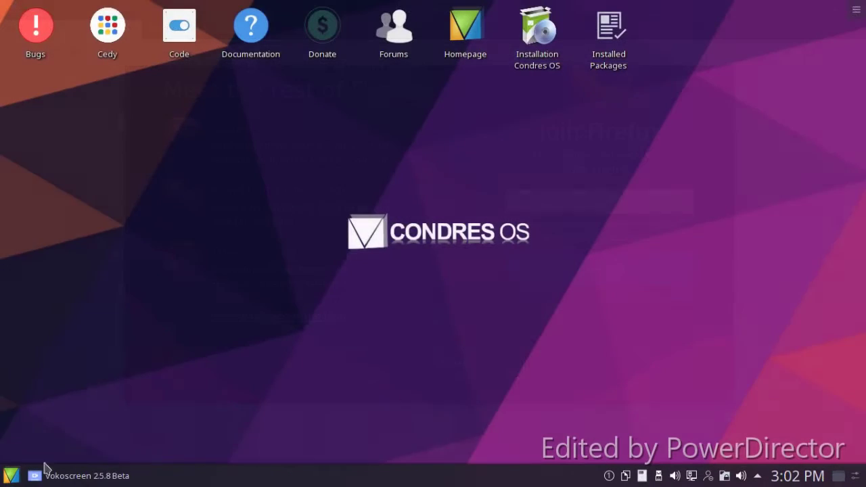
# - Launch Chromium from the Internet category and accept the Condres OS website's privacy and cookie conditions
pyautogui.click(4, 477)
pyautogui.moveTo(106, 275)
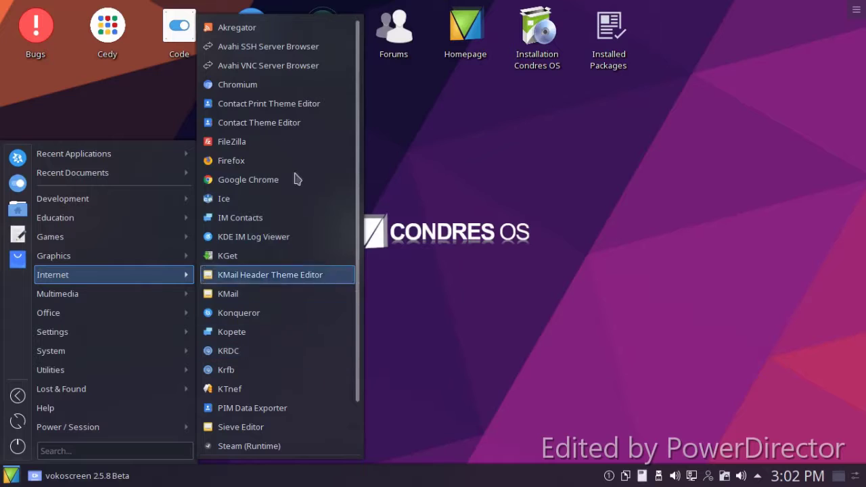
pyautogui.click(273, 84)
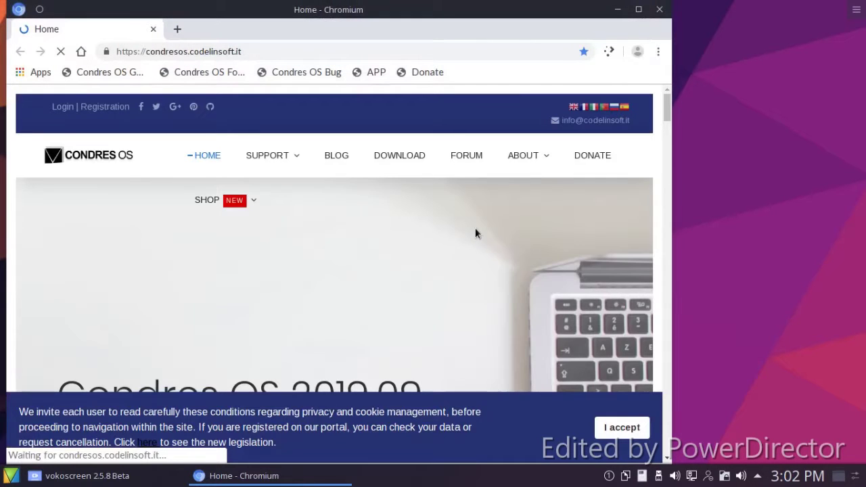
pyautogui.click(612, 430)
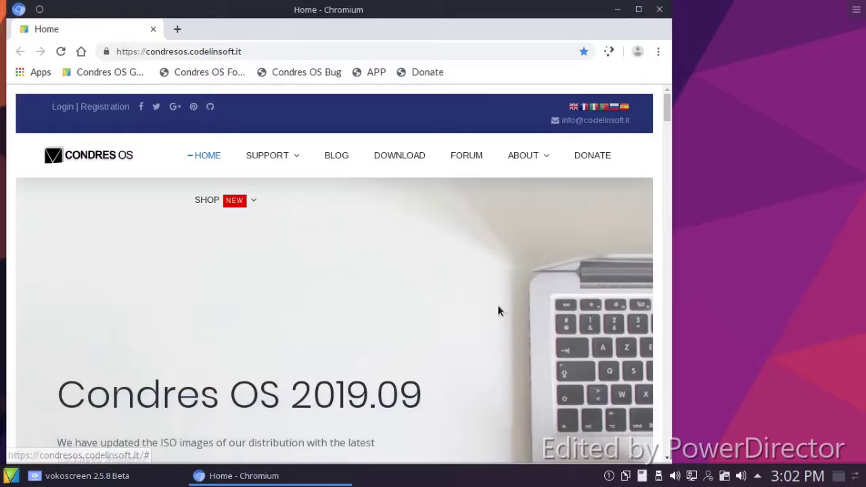
# - Examine the banner of the Condres OS home page, highlighting the release heading "Condres OS 2019.09" and clearing the selection
pyautogui.scroll(-1, 497, 308)
pyautogui.scroll(-3, 496, 310)
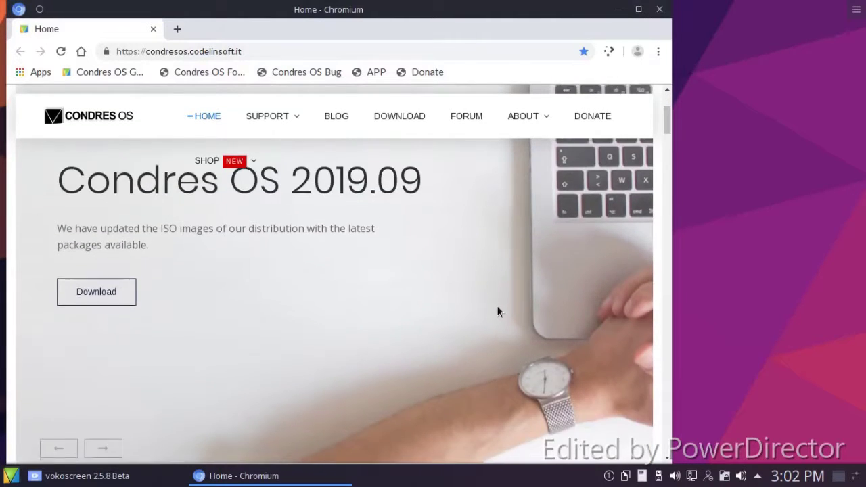
pyautogui.scroll(2, 396, 260)
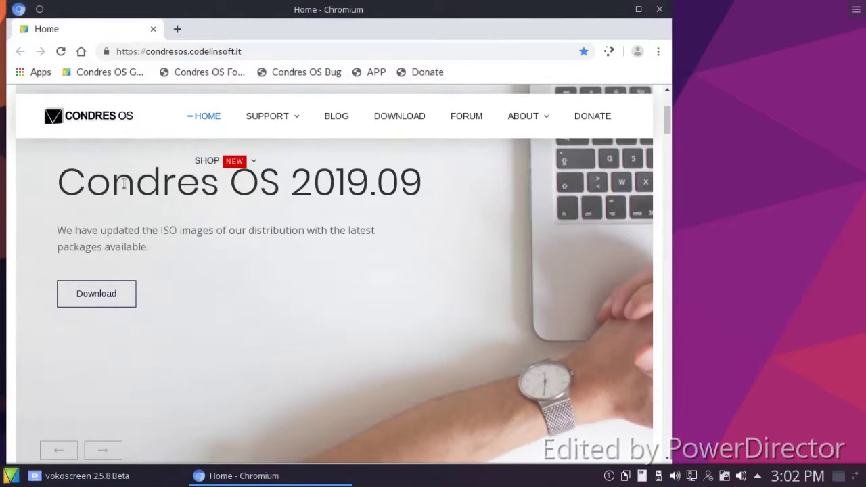
pyautogui.moveTo(165, 188); pyautogui.dragTo(395, 193)
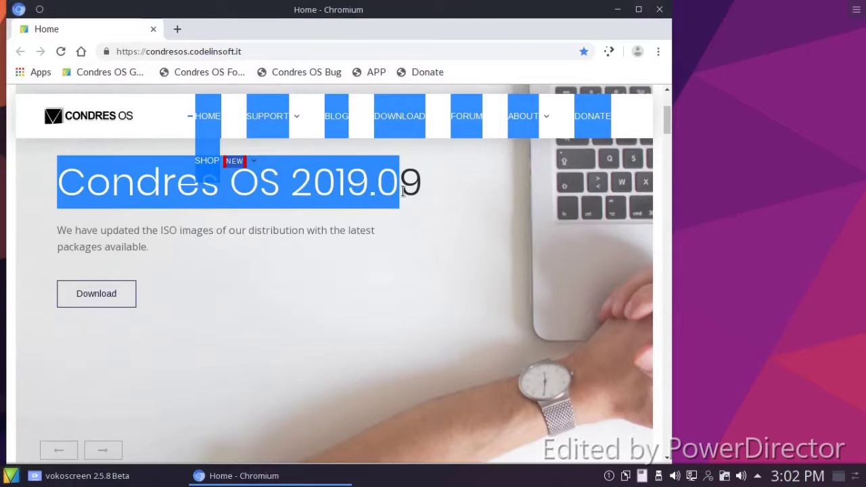
pyautogui.click(406, 237)
pyautogui.tripleClick(411, 179)
pyautogui.moveTo(231, 179)
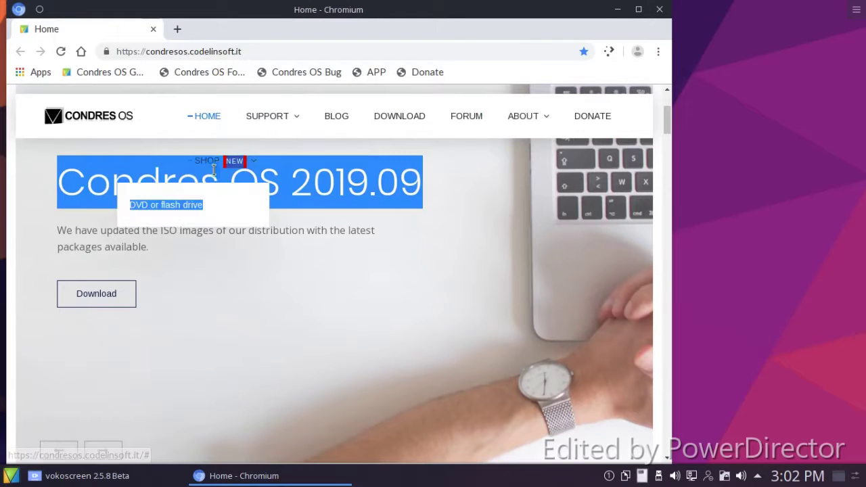
pyautogui.moveTo(423, 182); pyautogui.dragTo(132, 190)
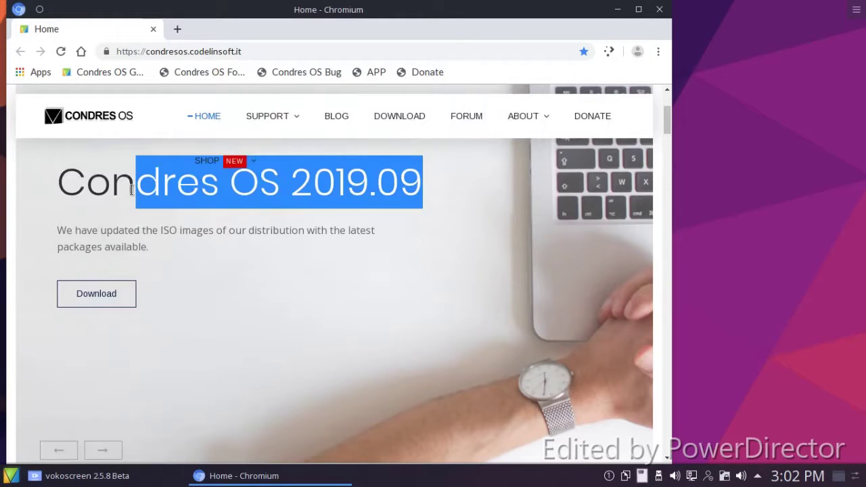
pyautogui.moveTo(72, 185); pyautogui.dragTo(62, 186)
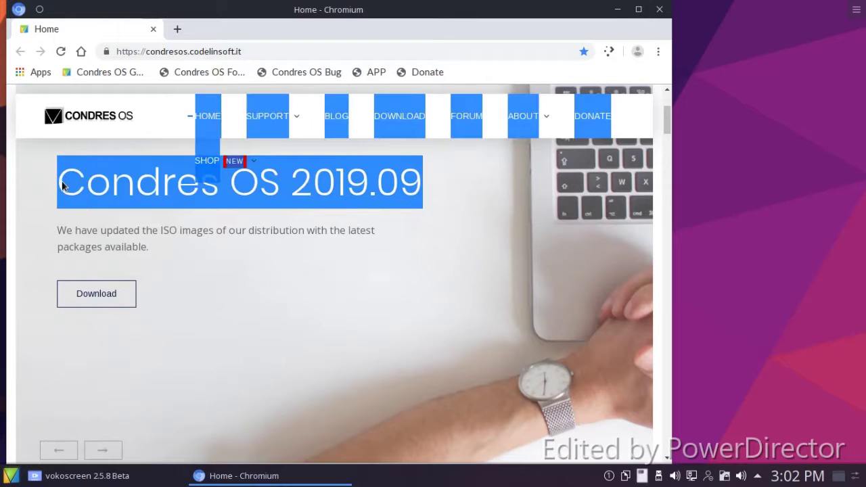
pyautogui.click(396, 214)
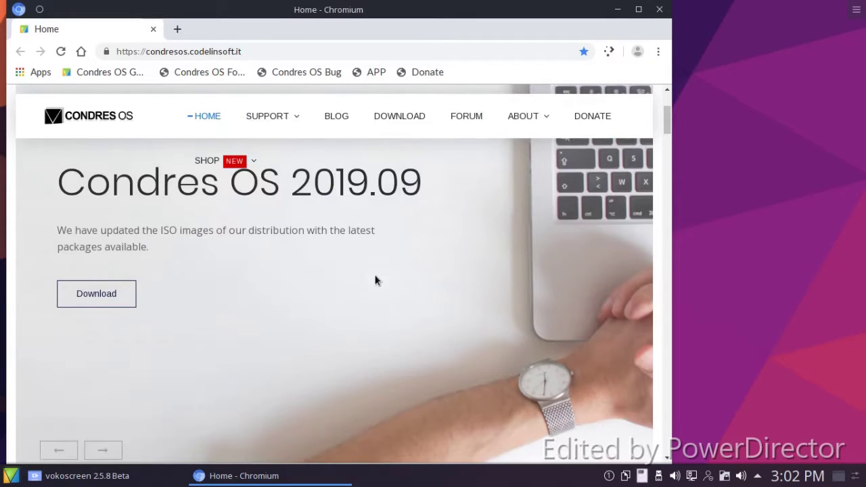
# - Read through the introduction and feature sections of the Condres OS home page, and close Chromium
pyautogui.scroll(-5, 375, 277)
pyautogui.scroll(-10, 395, 280)
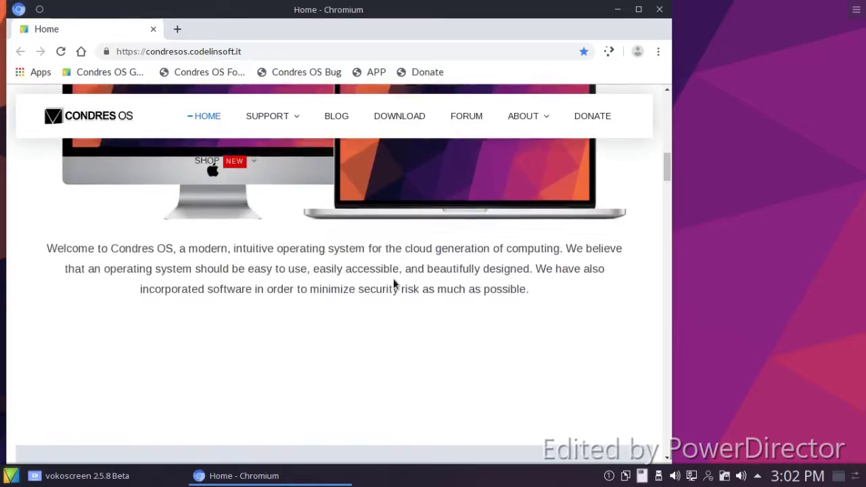
pyautogui.scroll(-8, 399, 283)
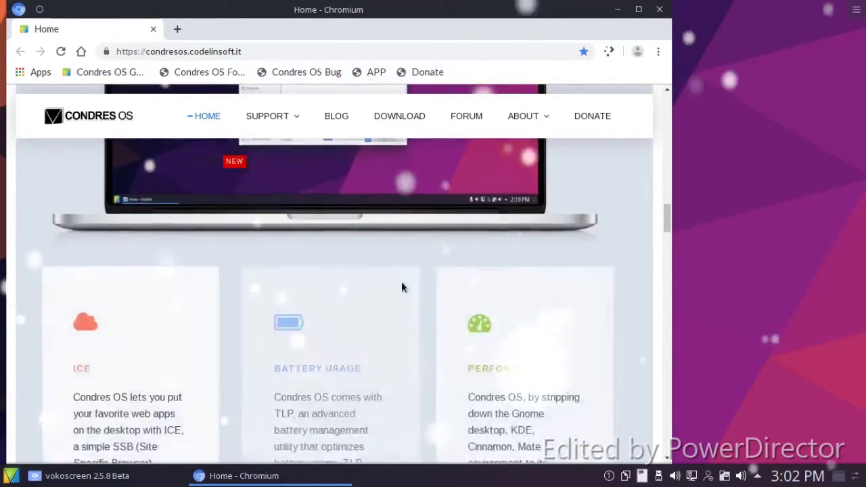
pyautogui.click(659, 8)
# - Open System Settings from the application launcher's favourites and move its window toward the middle of the desktop
pyautogui.click(8, 476)
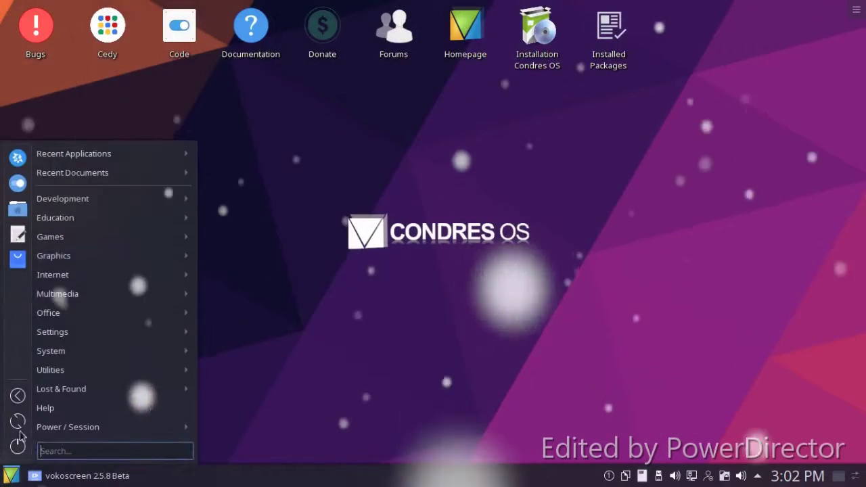
pyautogui.click(15, 179)
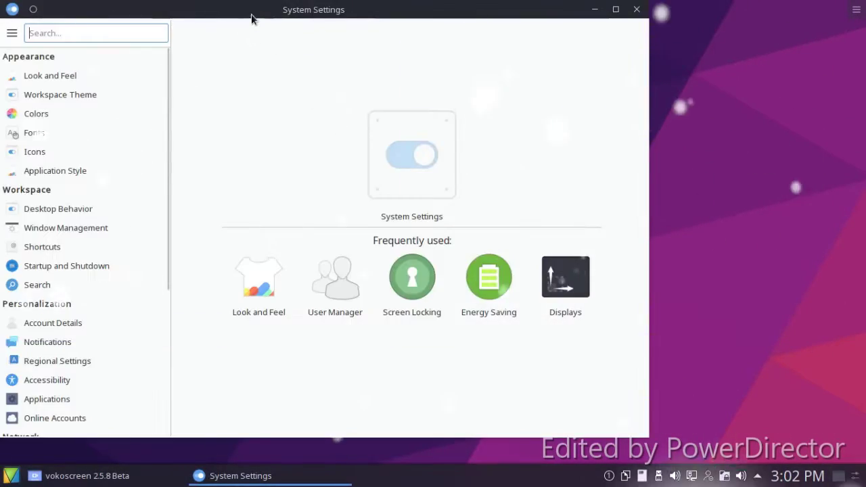
pyautogui.moveTo(251, 19); pyautogui.dragTo(391, 31)
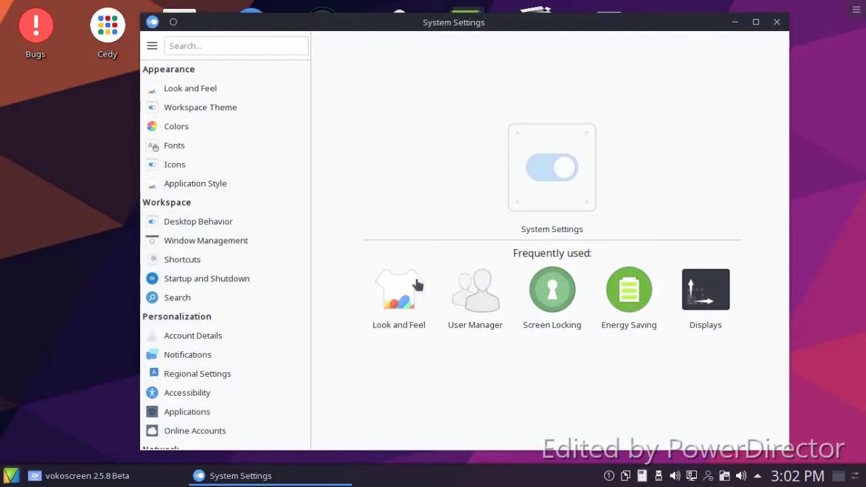
# - Apply the Breeze look and feel theme and check how the application launcher appears with it
pyautogui.click(406, 289)
pyautogui.click(556, 109)
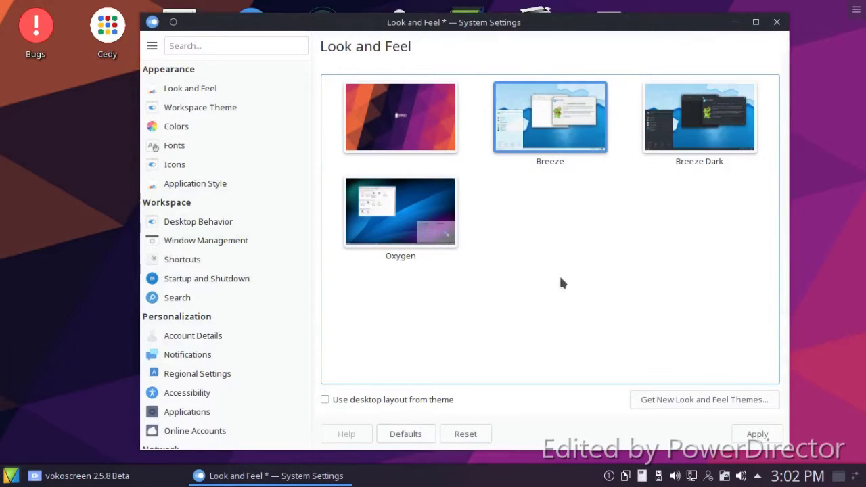
pyautogui.click(757, 433)
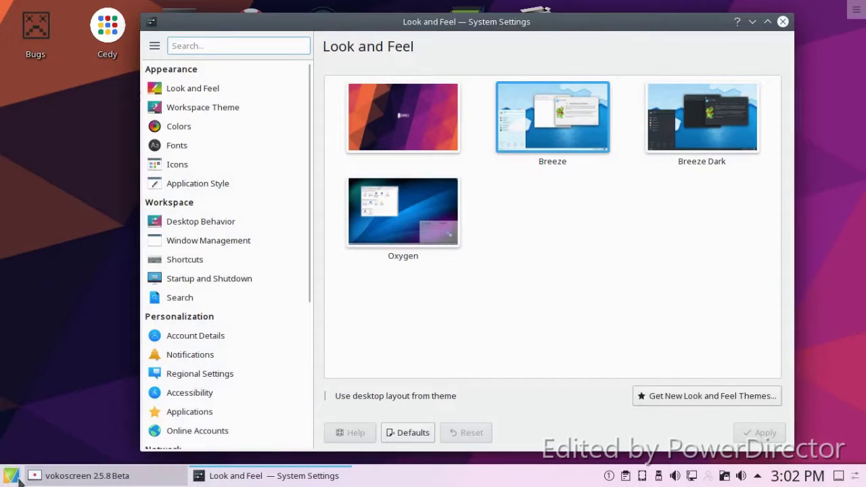
pyautogui.click(11, 476)
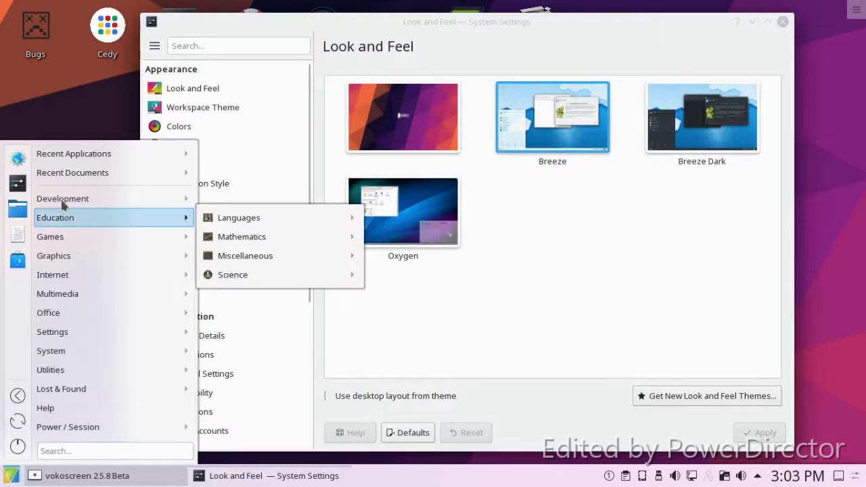
pyautogui.click(519, 312)
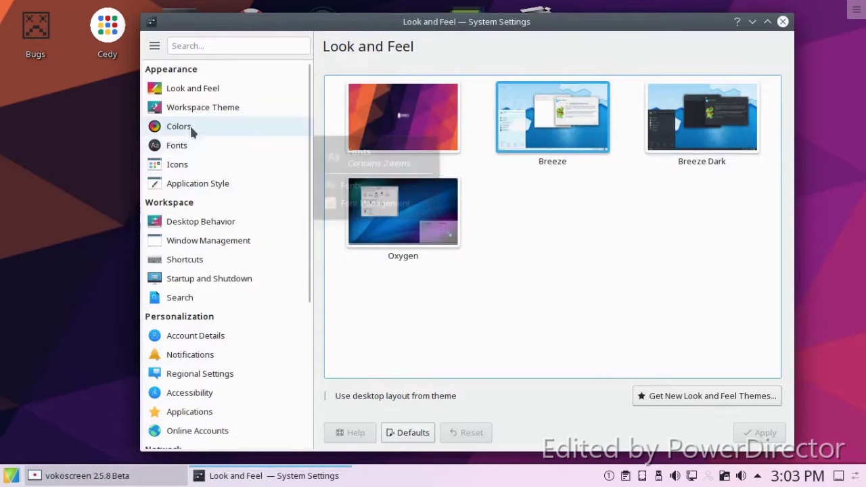
# - Apply the Flat-Remix-Blue-Dark icon theme and close System Settings
pyautogui.click(190, 168)
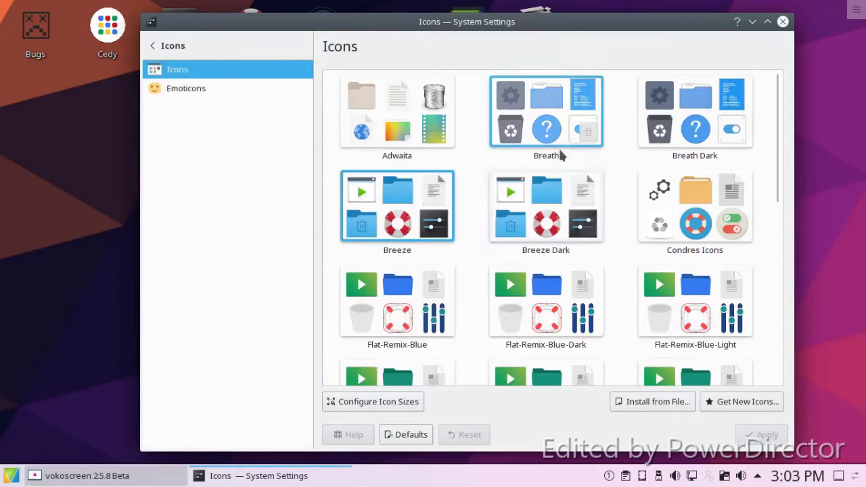
pyautogui.scroll(-1, 541, 256)
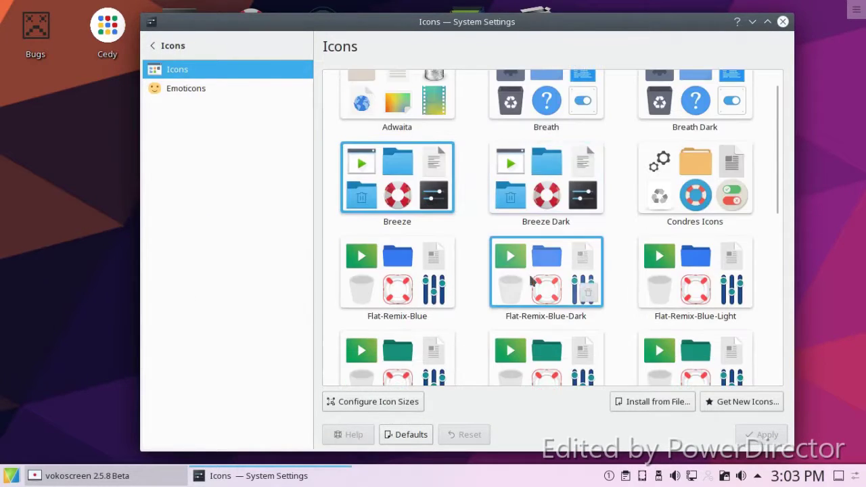
pyautogui.click(521, 274)
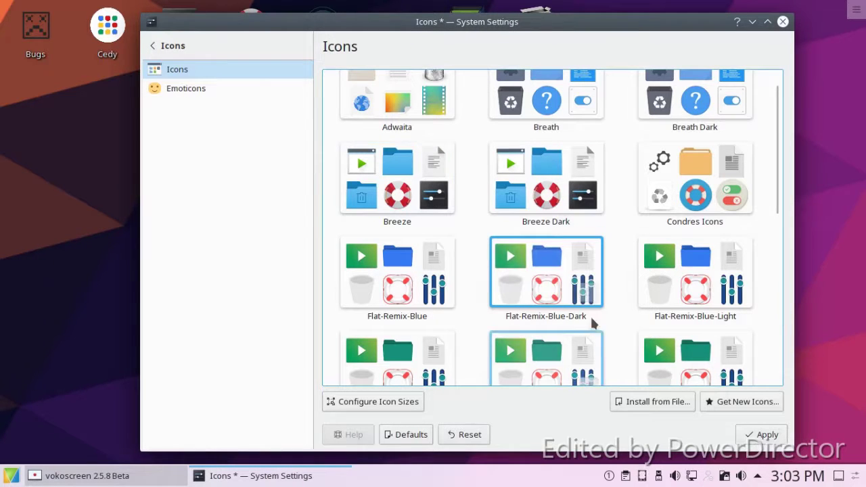
pyautogui.click(745, 433)
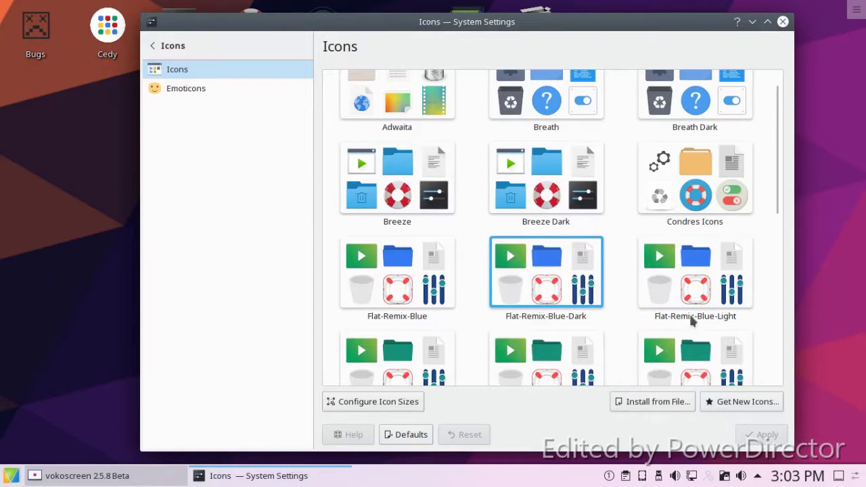
pyautogui.click(782, 22)
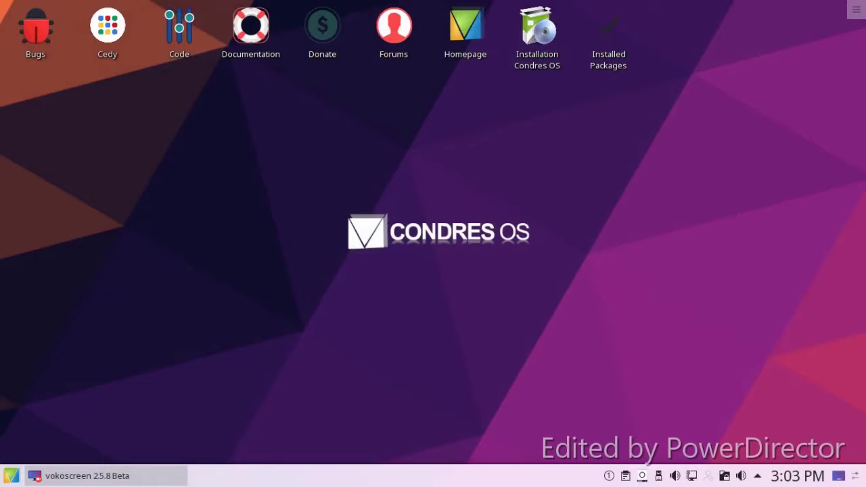
# - Open the online wallpaper downloads from the desktop's wallpaper settings and install Sweet wallpaper
pyautogui.rightClick(349, 159)
pyautogui.click(386, 399)
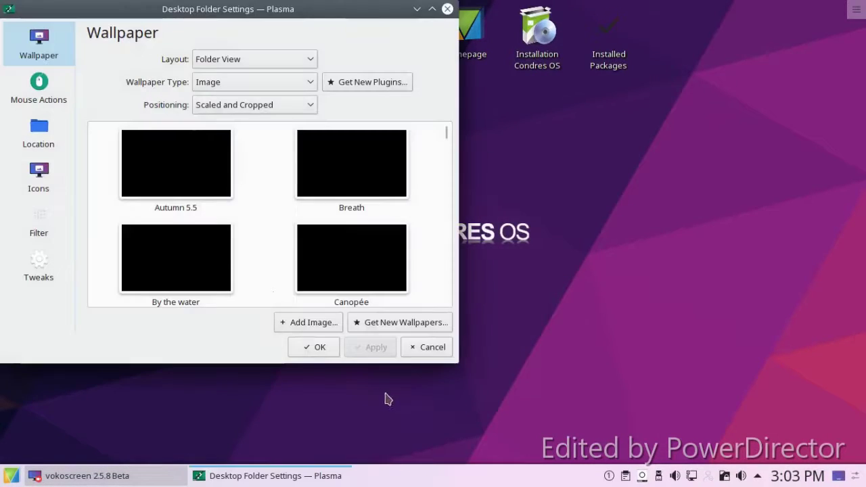
pyautogui.click(388, 322)
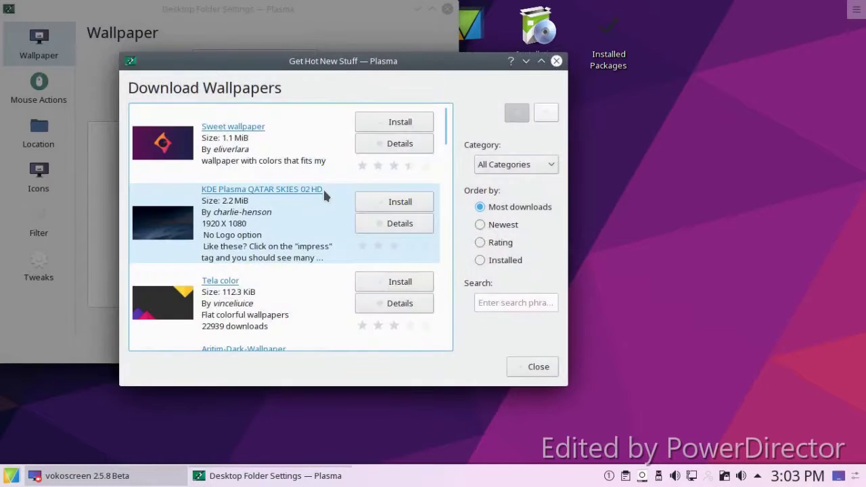
pyautogui.click(390, 128)
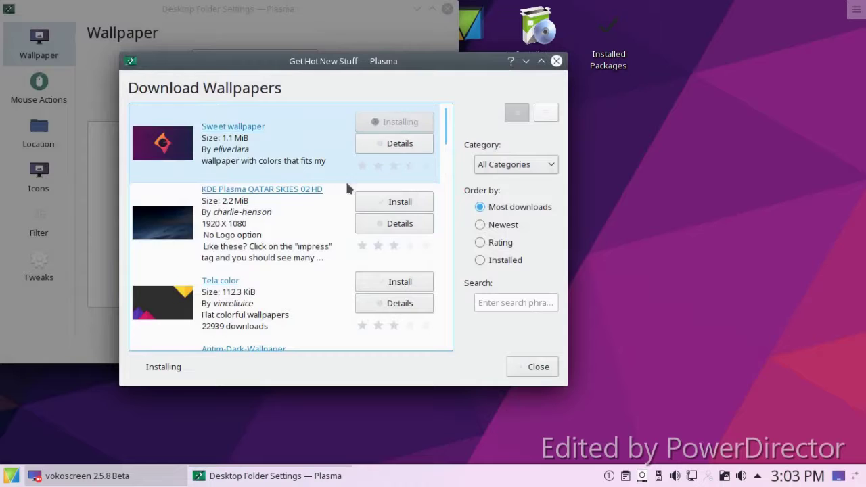
# - Install Aritim-Dark-Wallpaper from the most downloaded wallpapers and look further through the list
pyautogui.scroll(-3, 321, 203)
pyautogui.scroll(-2, 323, 203)
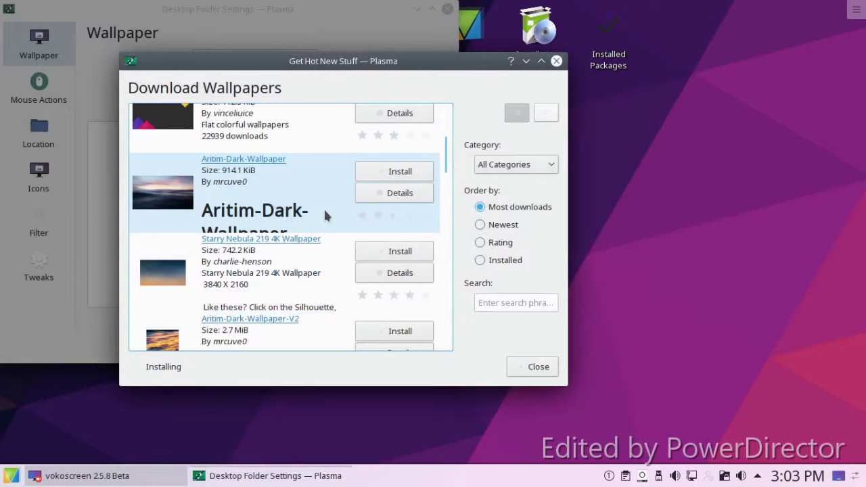
pyautogui.click(395, 173)
pyautogui.click(395, 192)
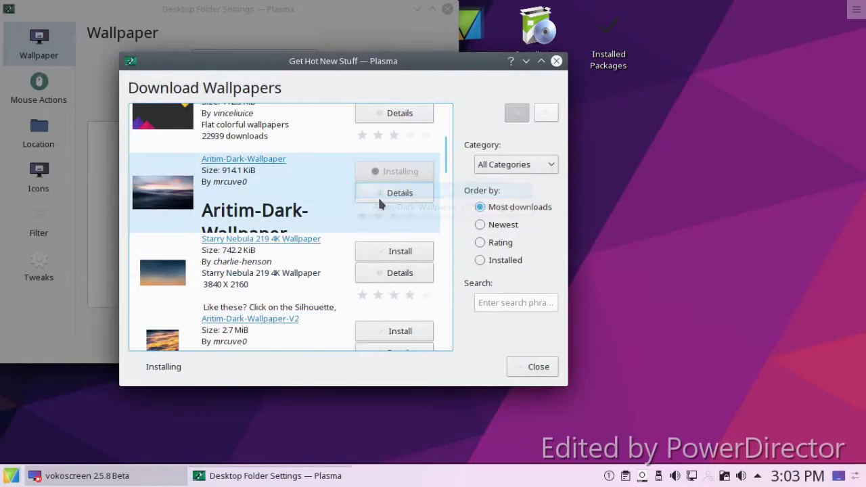
pyautogui.scroll(-2, 376, 199)
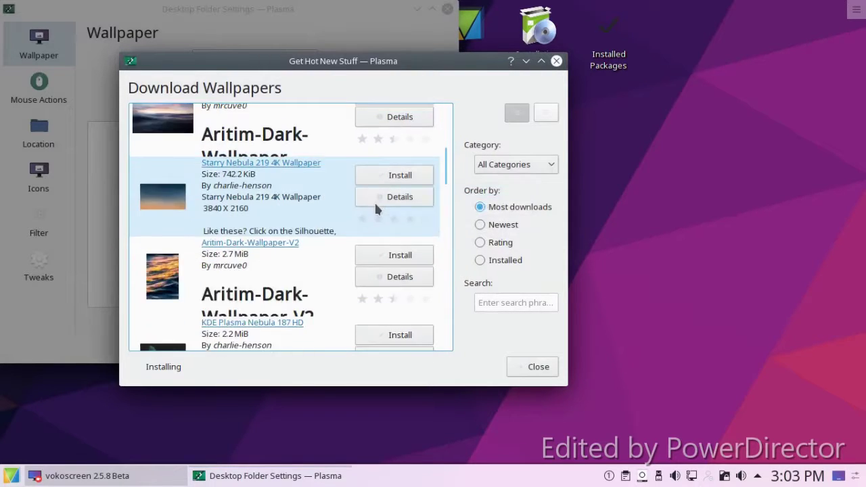
# - Close the wallpaper downloads and apply the Fallen Leaf wallpaper to the desktop
pyautogui.click(516, 369)
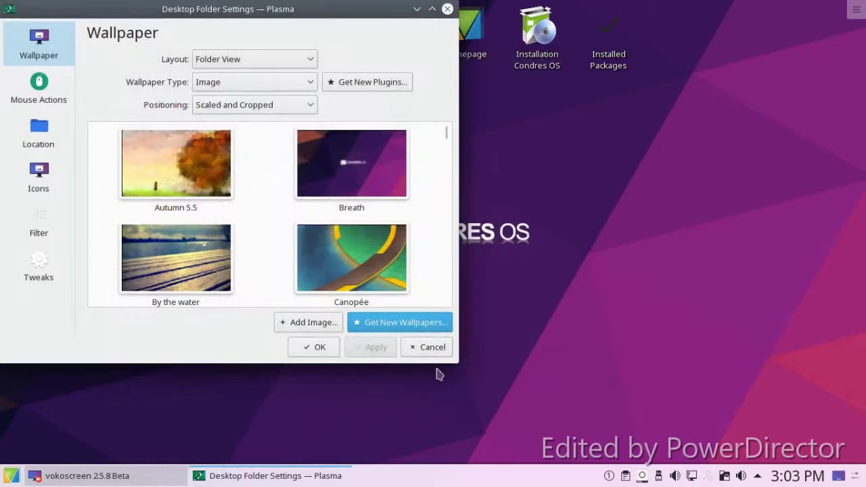
pyautogui.scroll(-9, 398, 247)
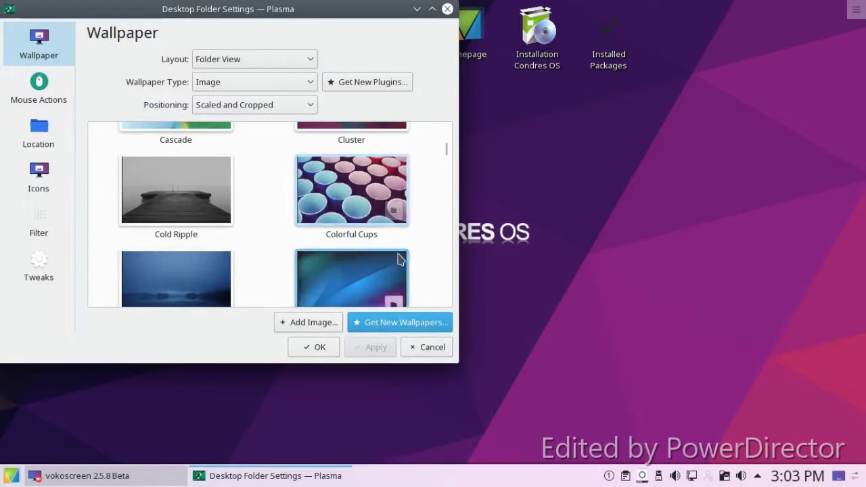
pyautogui.scroll(-2, 399, 261)
pyautogui.click(350, 214)
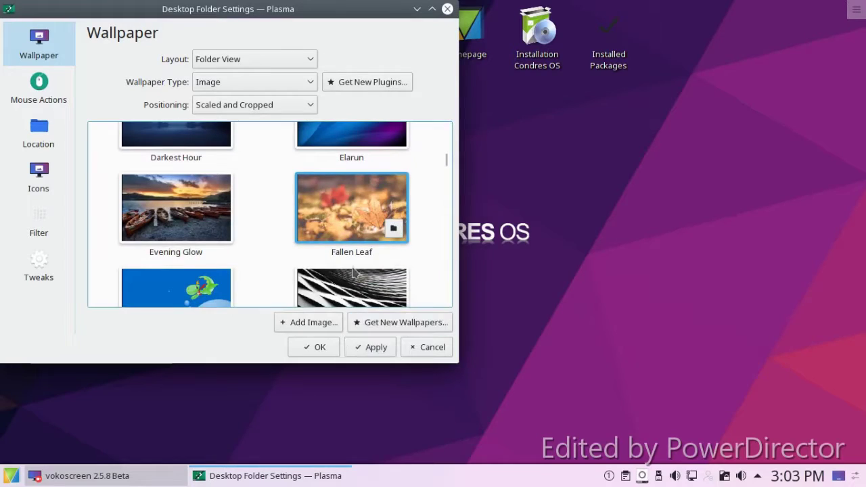
pyautogui.click(357, 347)
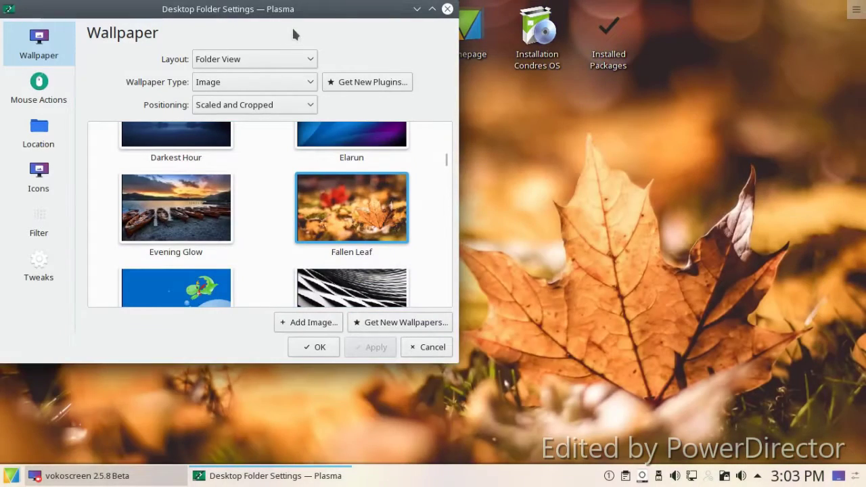
# - Look through the installed wallpapers, and install KDE Plasma Scenery 44.png of KDE Plasma Scenery 44 HD from the online downloads
pyautogui.moveTo(291, 26); pyautogui.dragTo(413, 95)
pyautogui.scroll(3, 465, 283)
pyautogui.scroll(4, 465, 283)
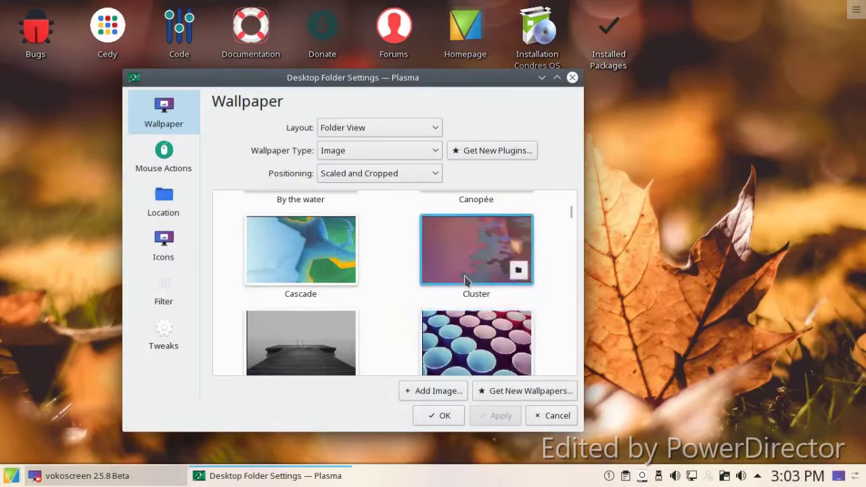
pyautogui.scroll(-1, 460, 284)
pyautogui.scroll(-6, 459, 285)
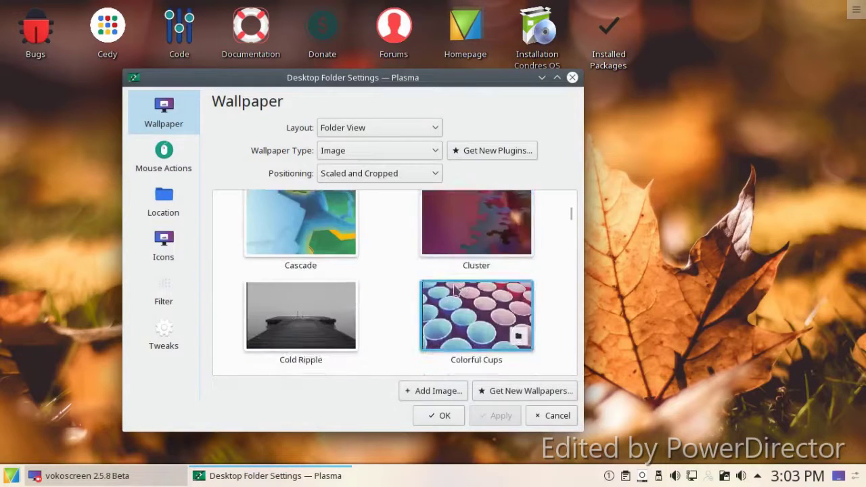
pyautogui.scroll(-2, 441, 302)
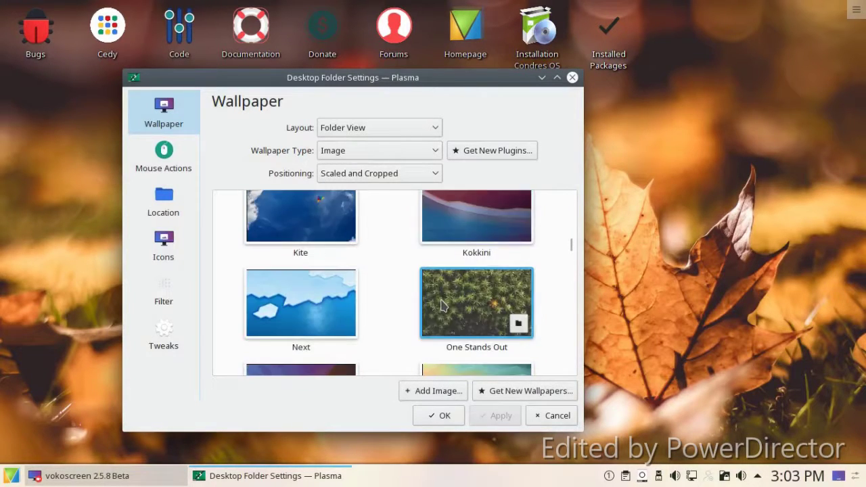
pyautogui.click(484, 393)
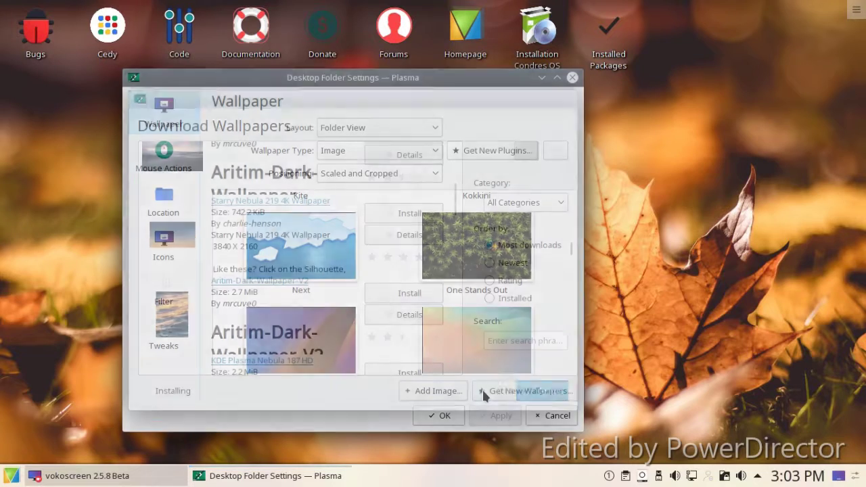
pyautogui.scroll(-5, 329, 280)
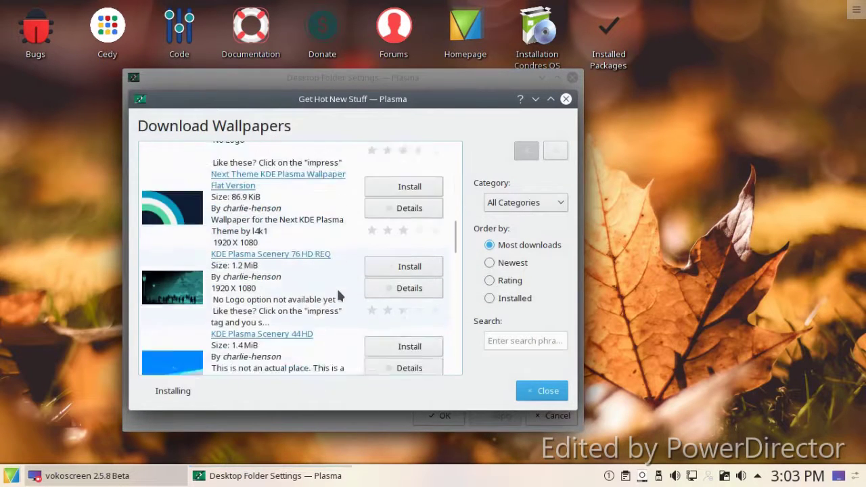
pyautogui.click(389, 274)
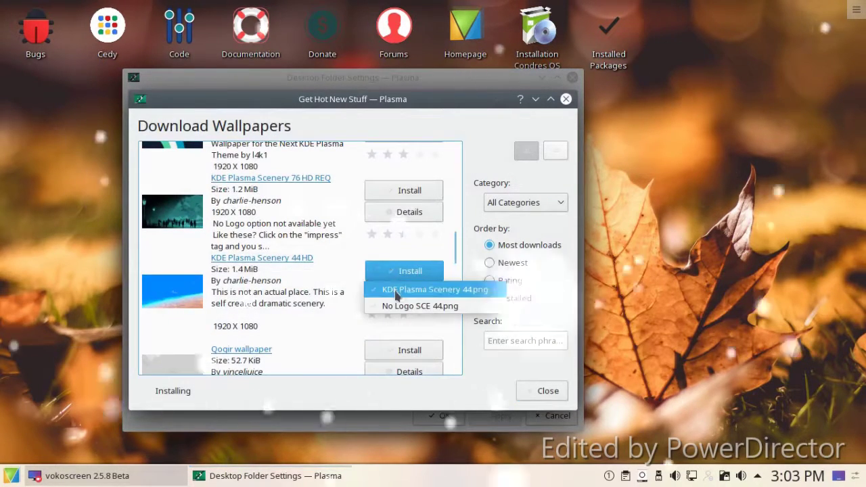
pyautogui.click(393, 289)
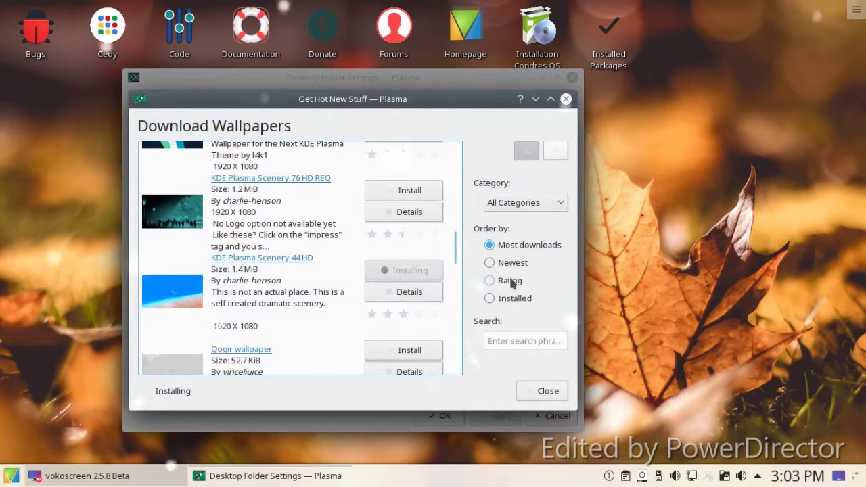
pyautogui.click(545, 390)
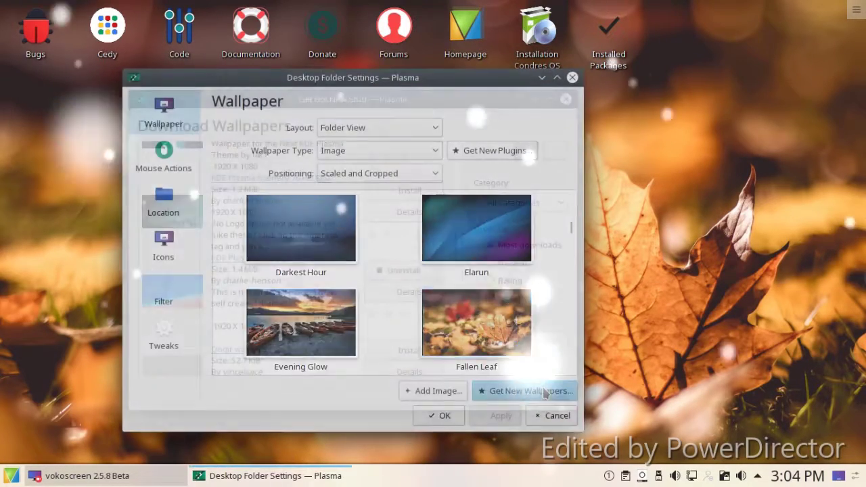
# - Apply the downloaded Aritim-Dark-Wallpaper as the desktop background
pyautogui.scroll(5, 536, 343)
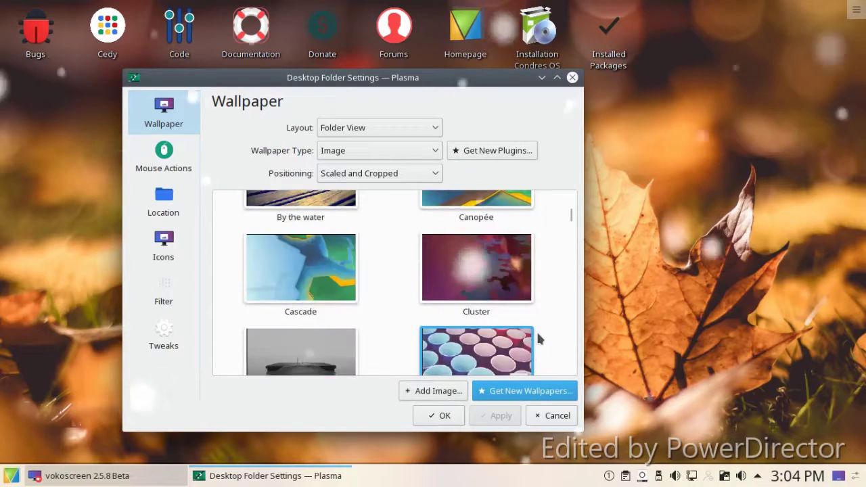
pyautogui.scroll(1, 539, 338)
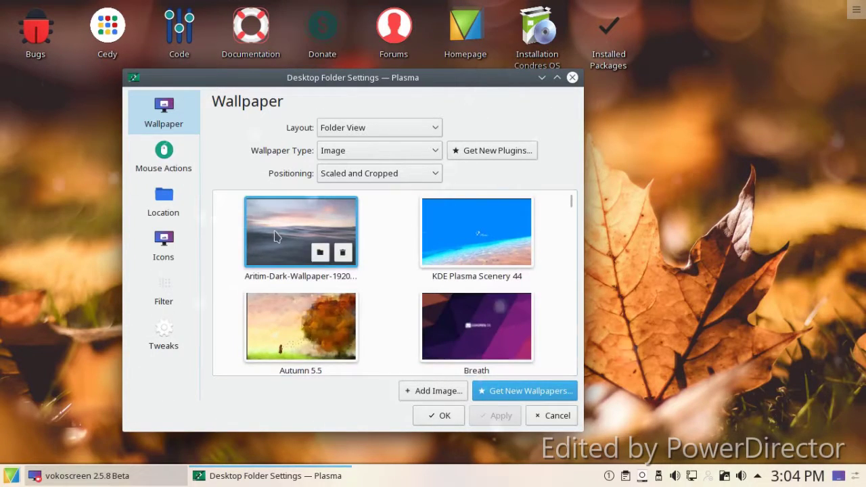
pyautogui.click(301, 234)
pyautogui.click(497, 415)
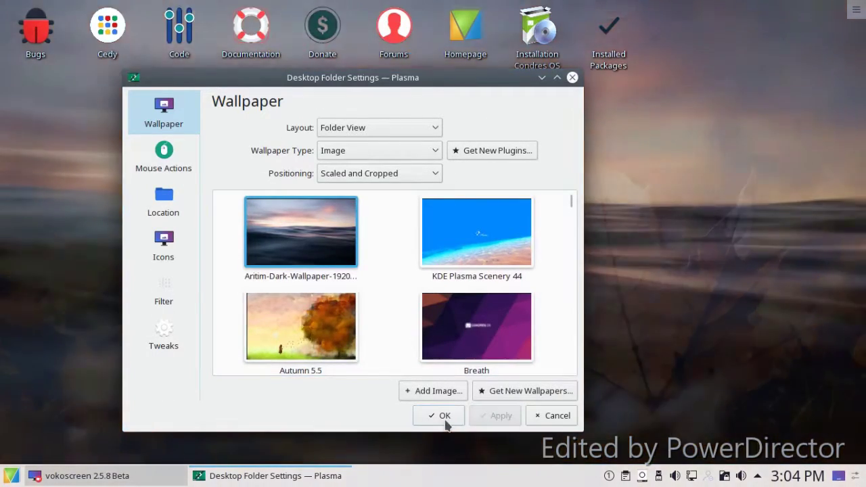
# - Apply the KDE Plasma Scenery 44 wallpaper and close the desktop folder settings
pyautogui.click(454, 250)
pyautogui.click(487, 414)
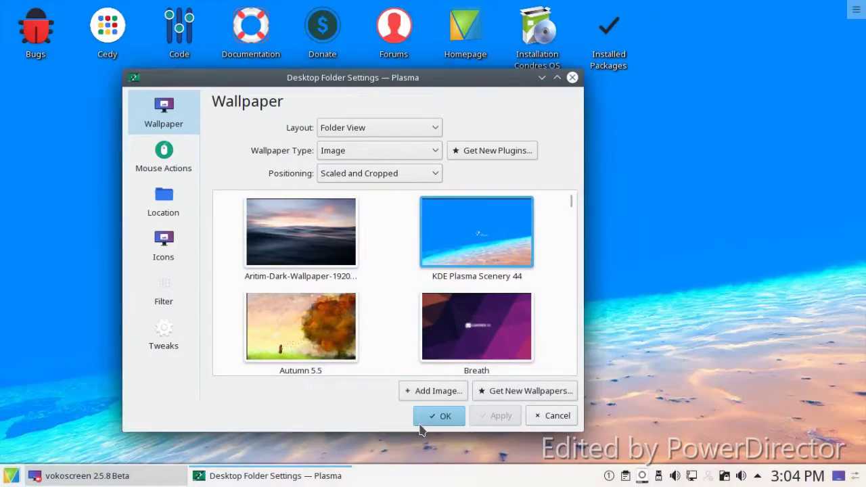
pyautogui.click(440, 415)
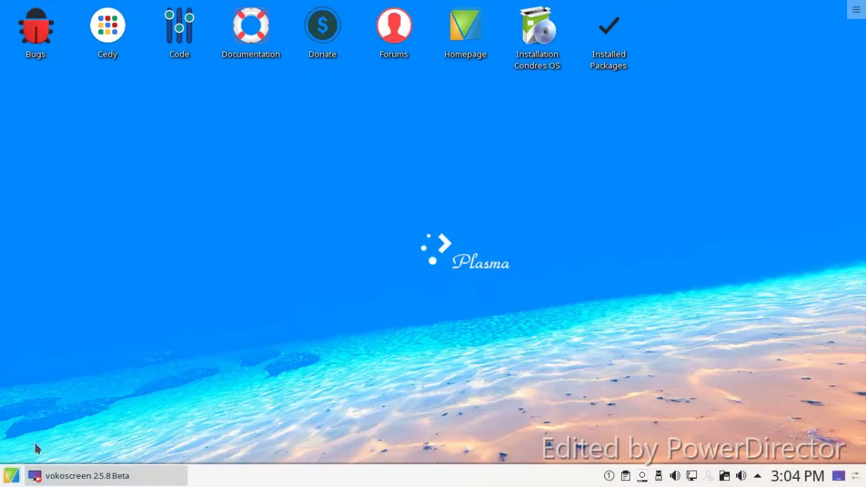
# - Look through the application launcher's categories and launch Bomber from the arcade games
pyautogui.click(6, 477)
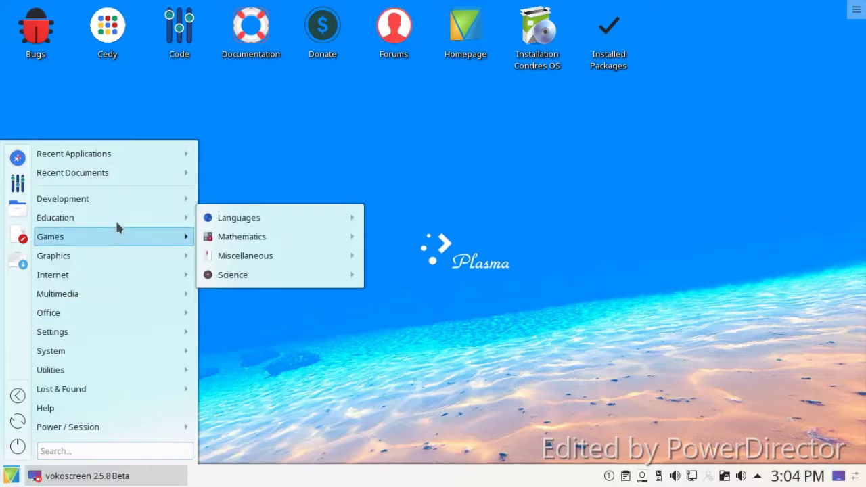
pyautogui.moveTo(113, 331)
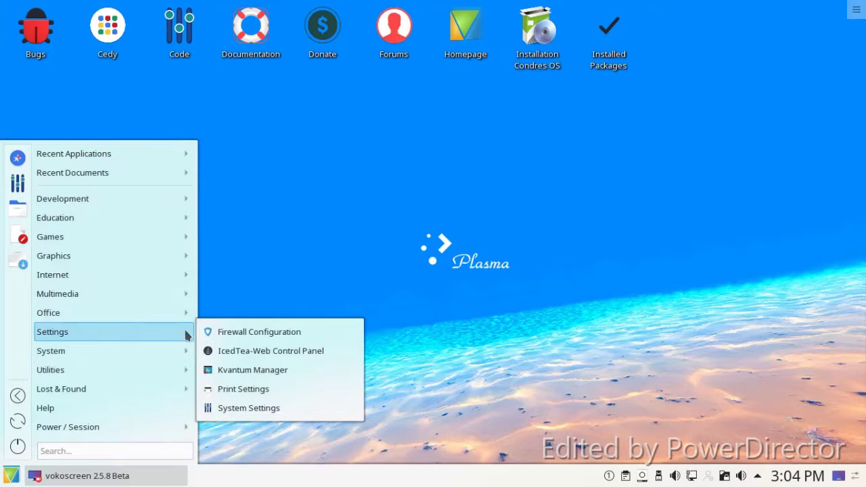
pyautogui.moveTo(175, 350)
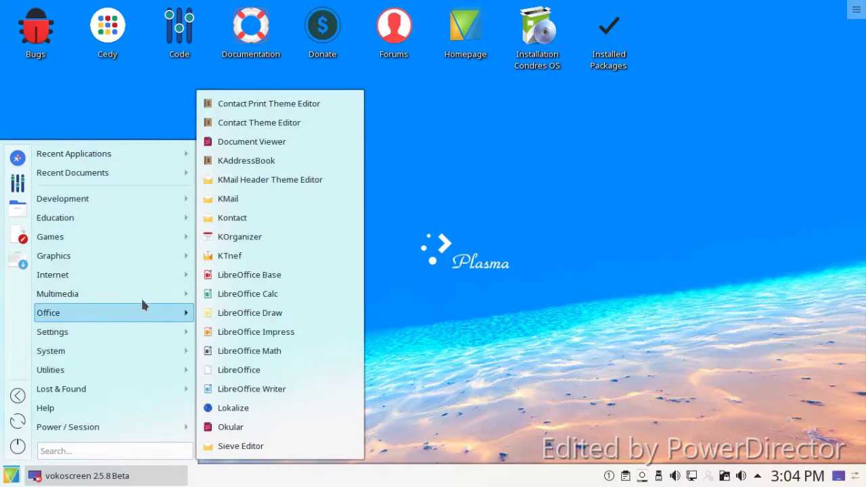
pyautogui.moveTo(135, 237)
pyautogui.moveTo(238, 244)
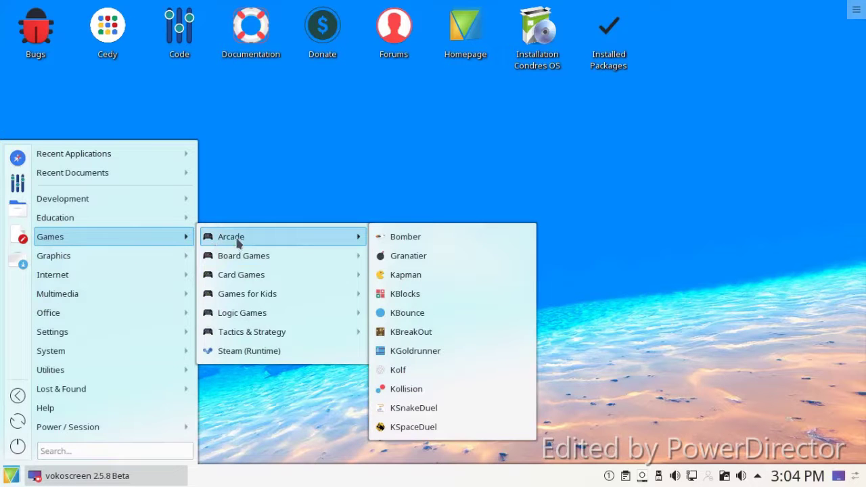
pyautogui.click(420, 233)
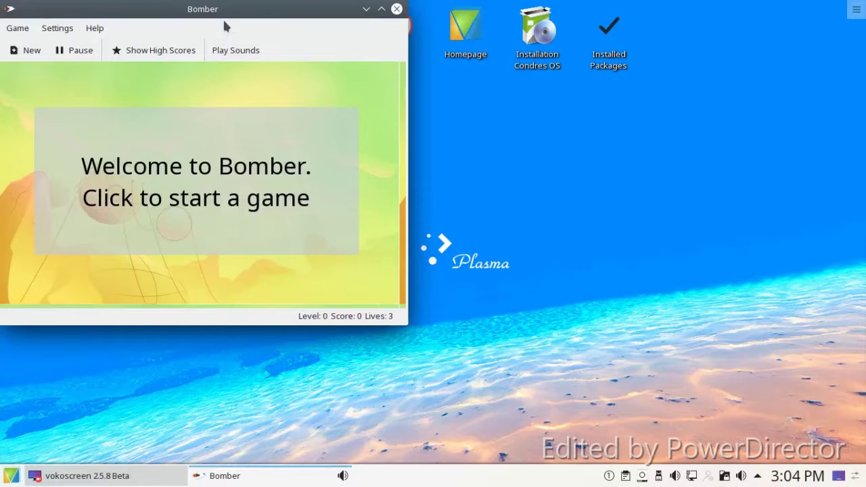
# - Move the Bomber window towards the middle of the desktop, try out a game and close it
pyautogui.moveTo(225, 26); pyautogui.dragTo(346, 95)
pyautogui.click(349, 228)
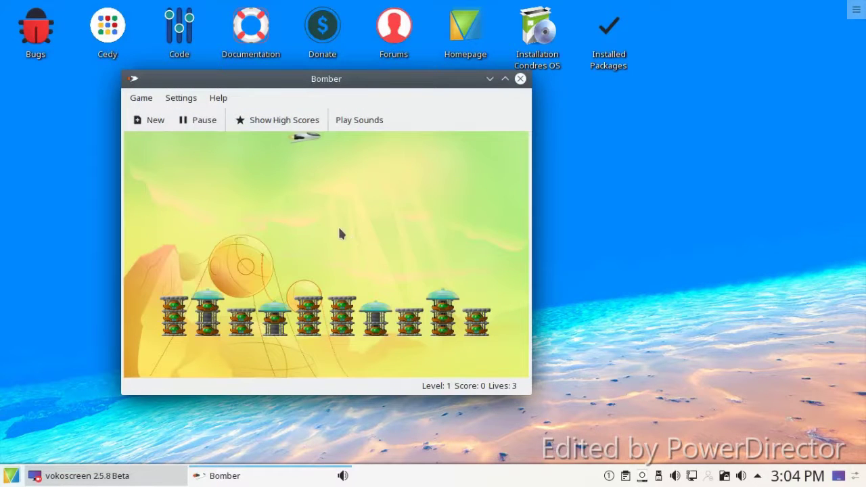
pyautogui.click(304, 316)
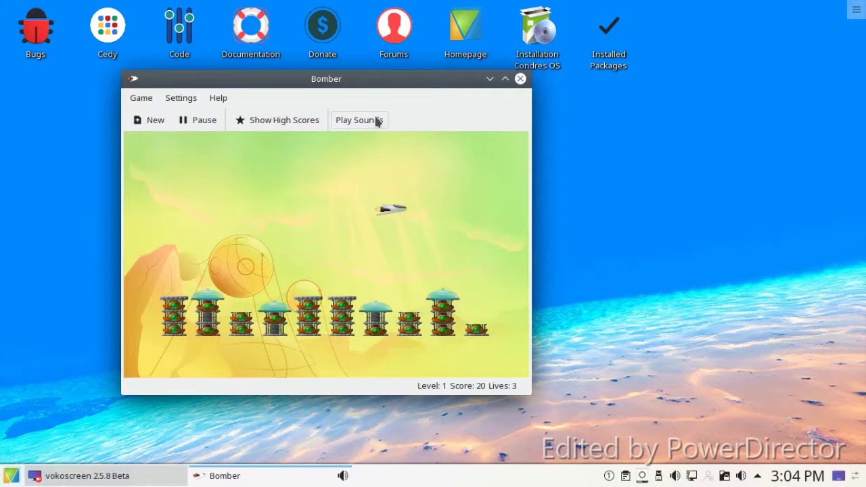
pyautogui.click(519, 79)
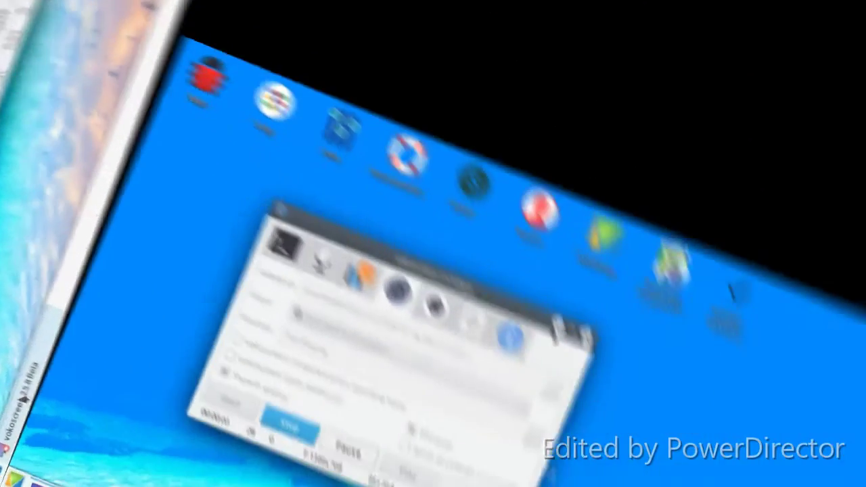
pyautogui.click(464, 139)
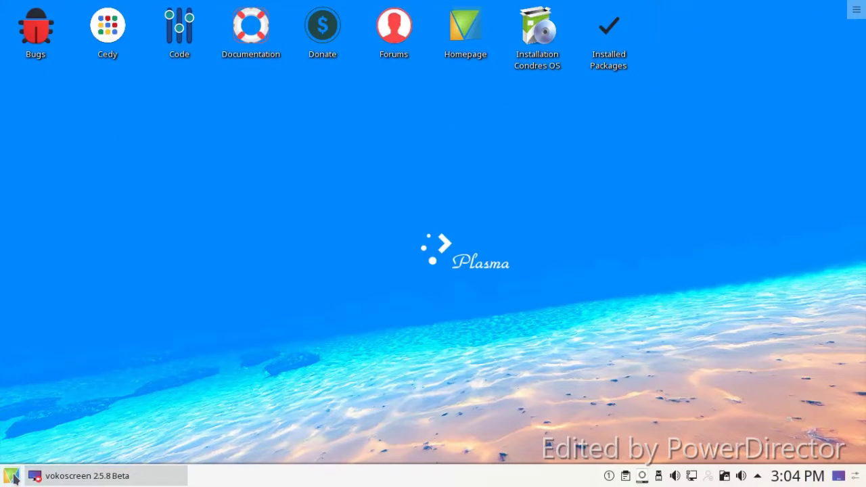
# - Launch KBreakOut from the arcade games, try out Level 1 and close the game
pyautogui.click(12, 476)
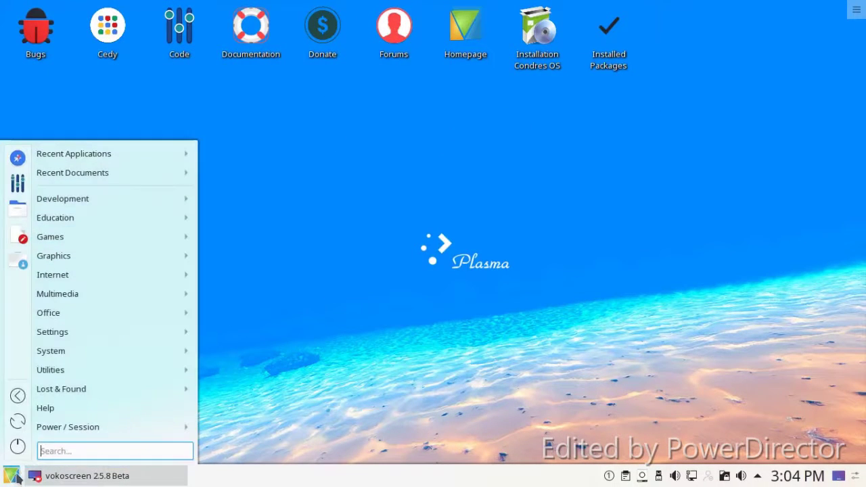
pyautogui.moveTo(89, 277)
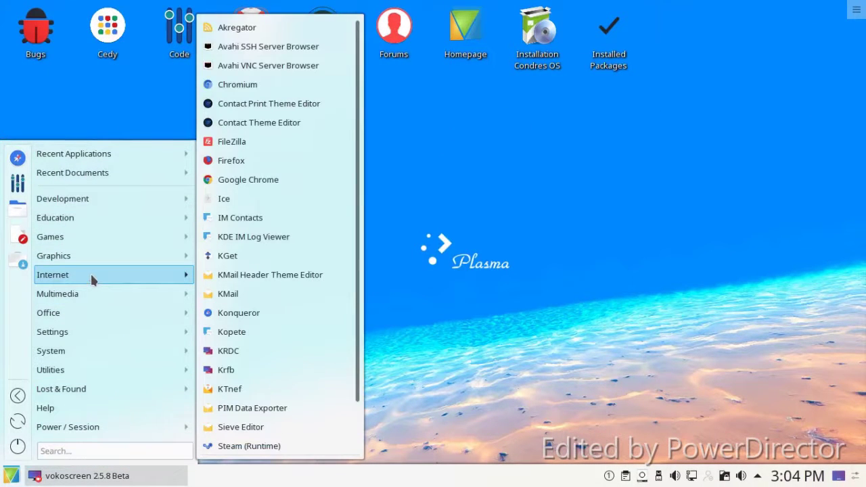
pyautogui.moveTo(111, 233)
pyautogui.moveTo(320, 256)
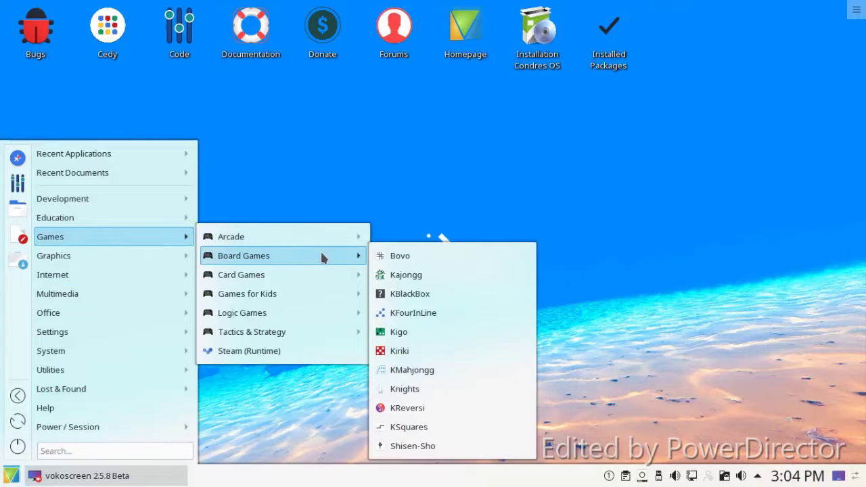
pyautogui.moveTo(343, 243)
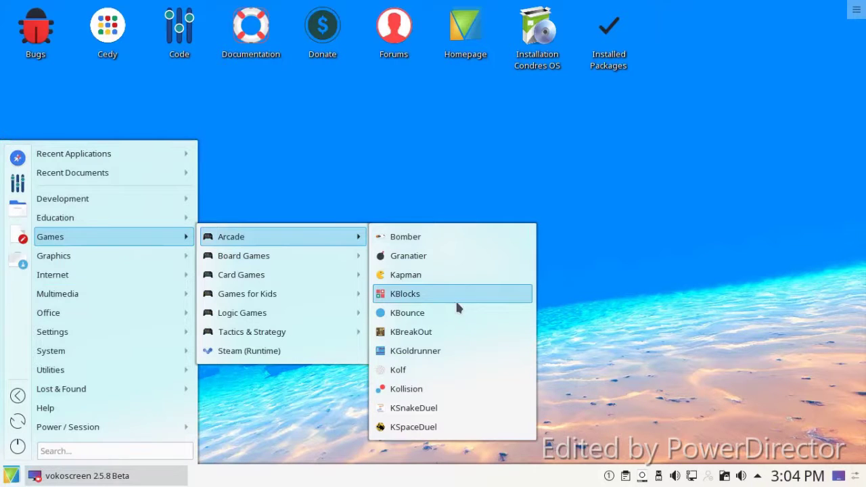
pyautogui.click(453, 332)
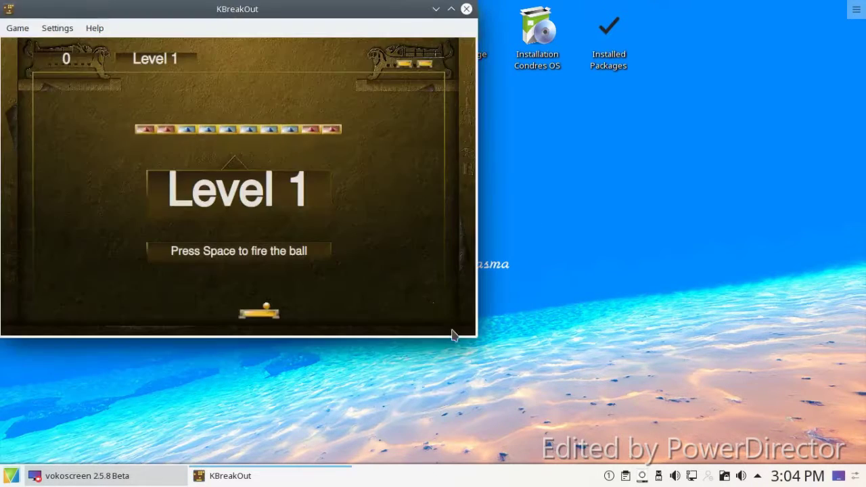
pyautogui.click(256, 288)
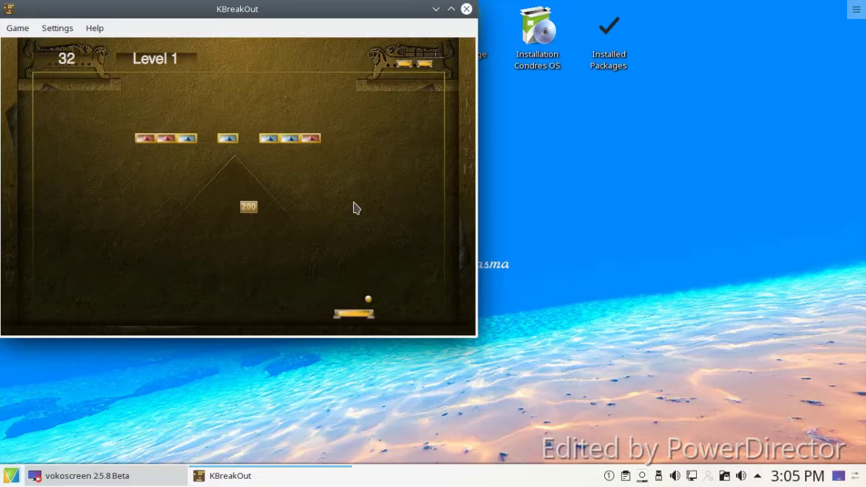
pyautogui.click(467, 9)
# - Open System Settings from the application launcher and move its window towards the middle of the desktop
pyautogui.click(11, 475)
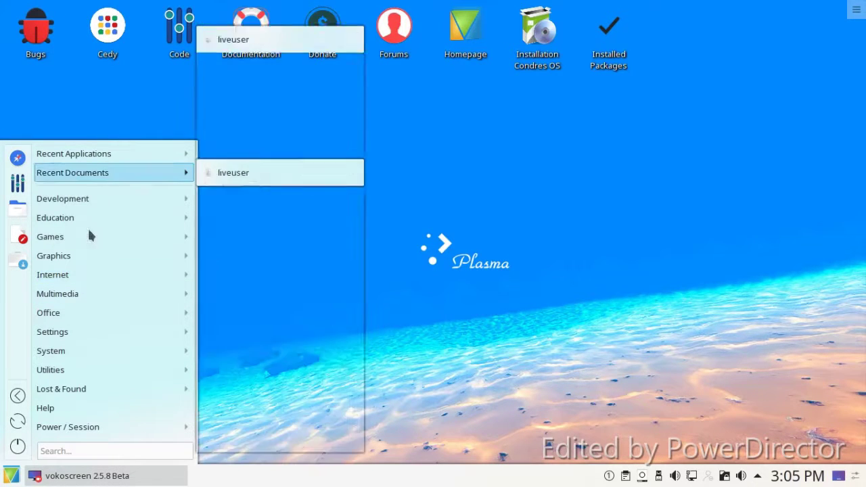
pyautogui.click(18, 183)
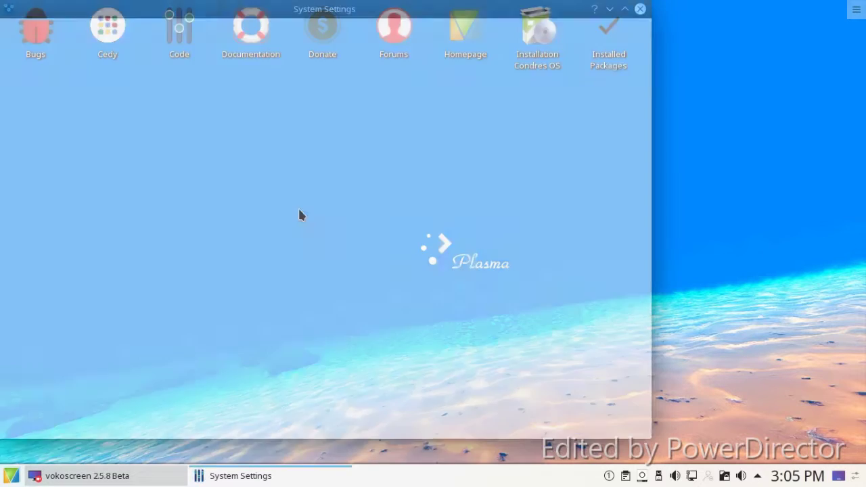
pyautogui.moveTo(345, 14); pyautogui.dragTo(445, 39)
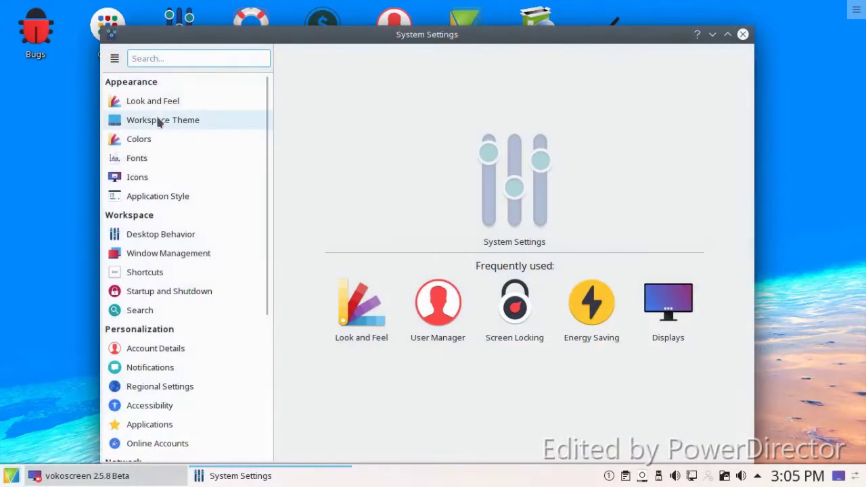
# - Look over the Workspace Theme settings and the available Plasma themes in System Settings
pyautogui.click(162, 101)
pyautogui.click(186, 140)
pyautogui.click(188, 128)
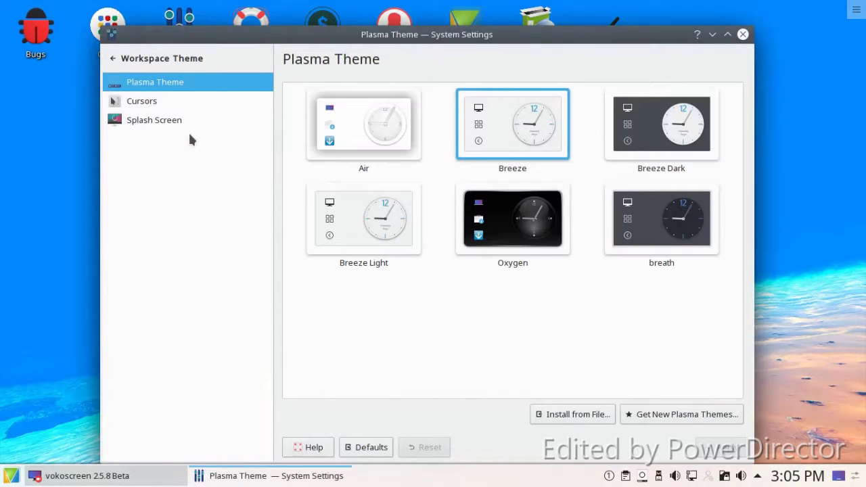
pyautogui.click(128, 61)
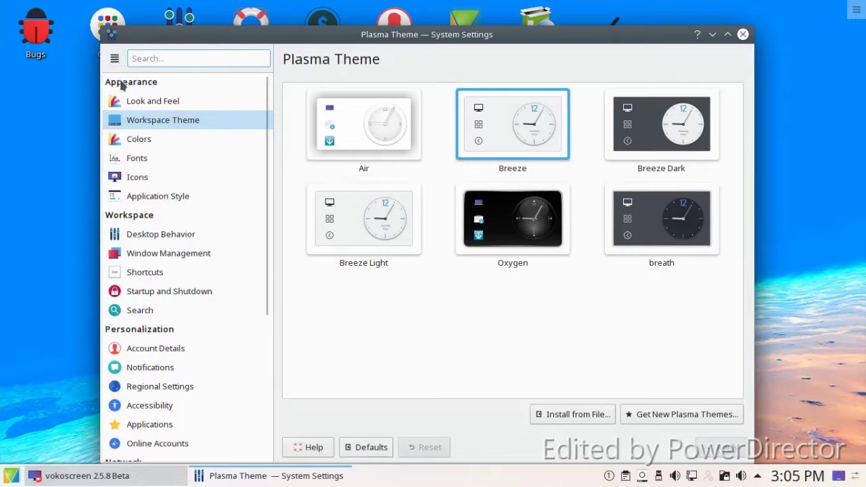
# - Apply the KvAdapta color scheme and check how it looks on the desktop
pyautogui.click(148, 137)
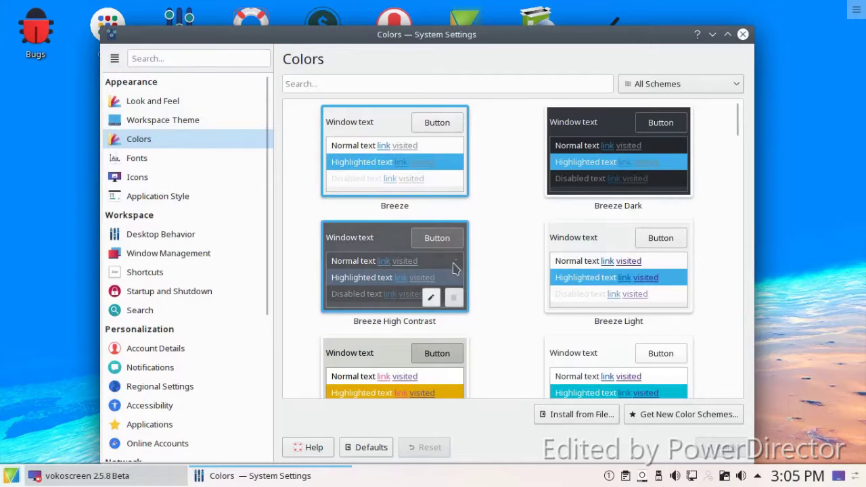
pyautogui.scroll(-1, 457, 261)
pyautogui.click(571, 324)
pyautogui.click(720, 448)
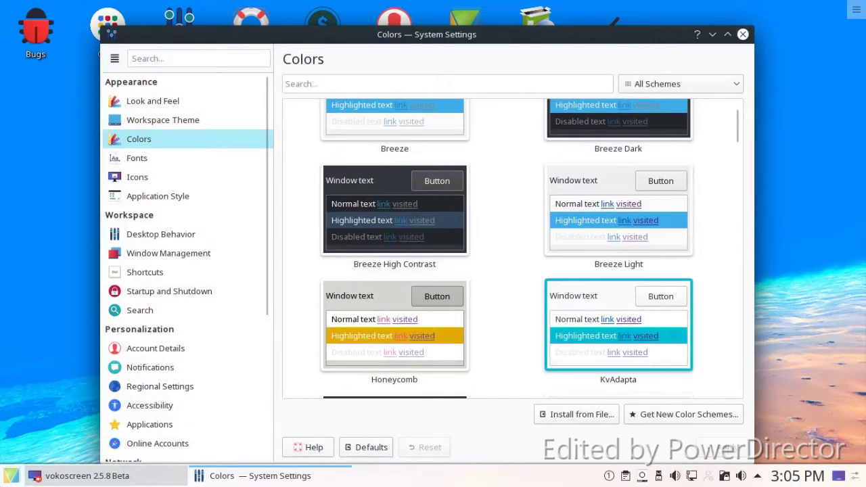
pyautogui.press('super')
pyautogui.press('Escape')
# - Apply the Breeze High Contrast color scheme and check its effect on the application launcher
pyautogui.click(367, 204)
pyautogui.click(720, 448)
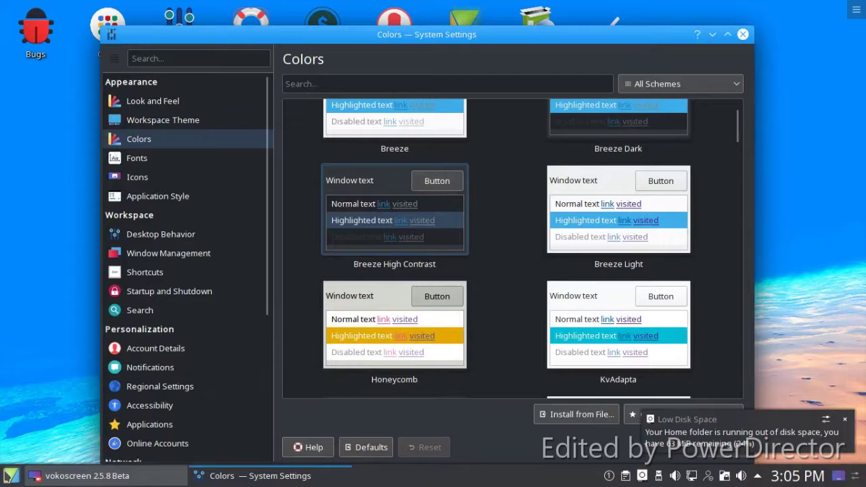
pyautogui.click(11, 476)
pyautogui.moveTo(81, 274)
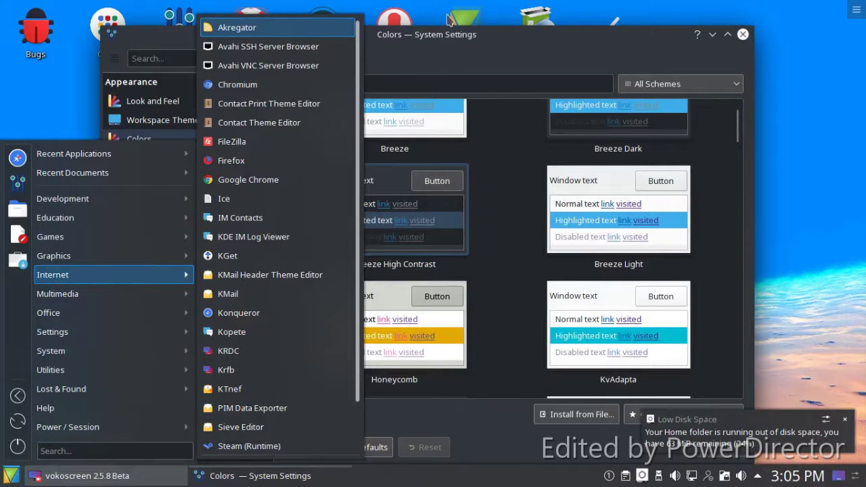
pyautogui.click(465, 49)
# - Look over the Fonts settings and the Desktop Behavior workspace options
pyautogui.click(166, 158)
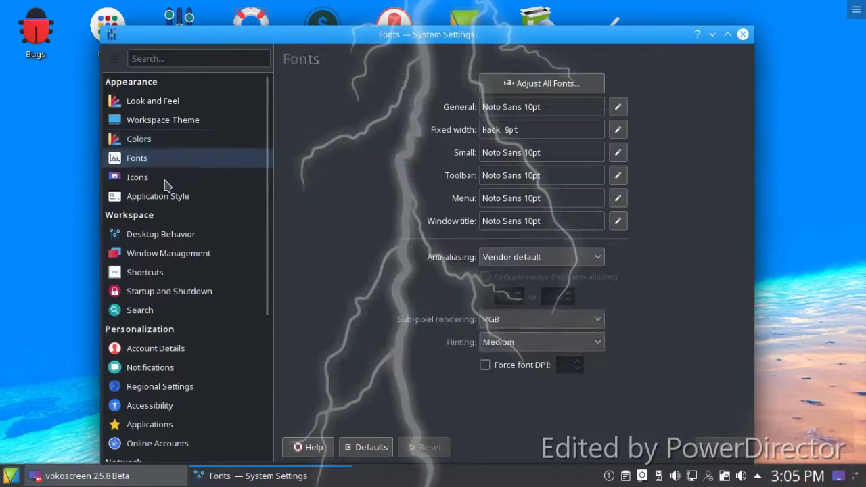
pyautogui.click(114, 58)
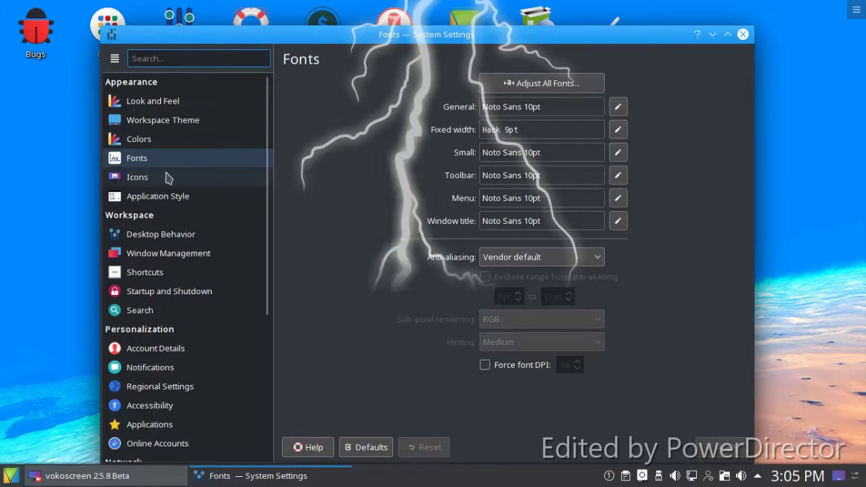
pyautogui.click(168, 233)
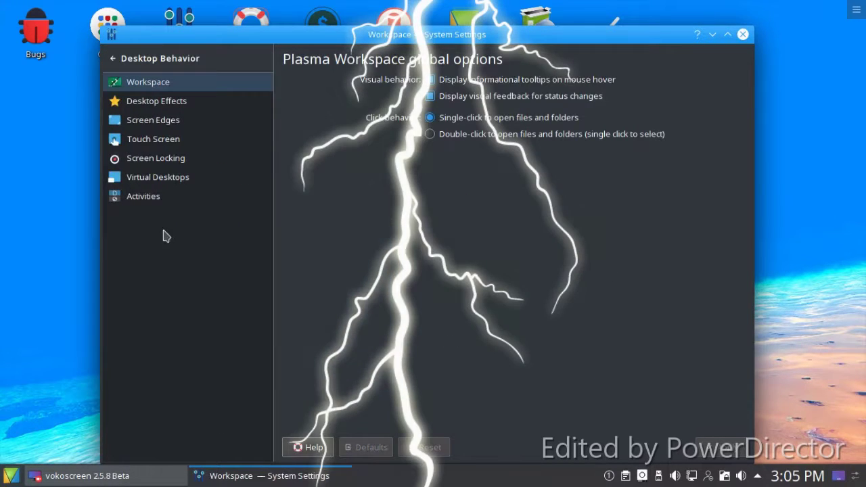
# - Assign the Show Desktop action to the lower-right screen corner in the Screen Edges settings
pyautogui.click(153, 126)
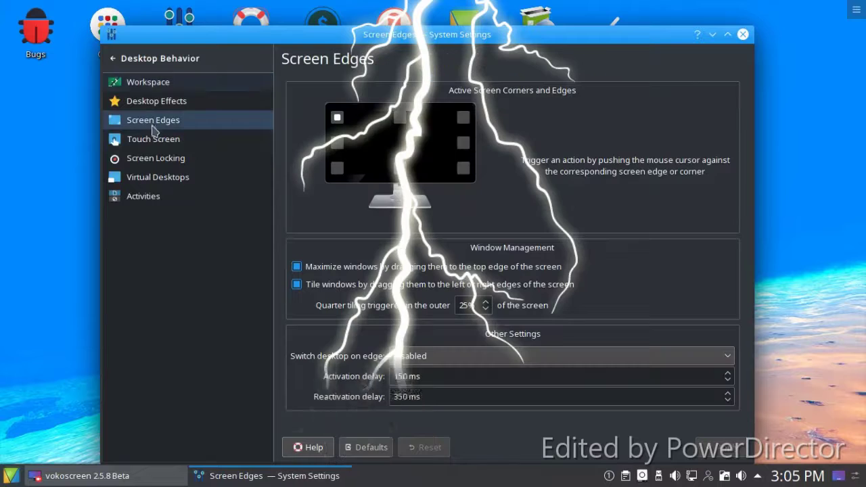
pyautogui.click(461, 169)
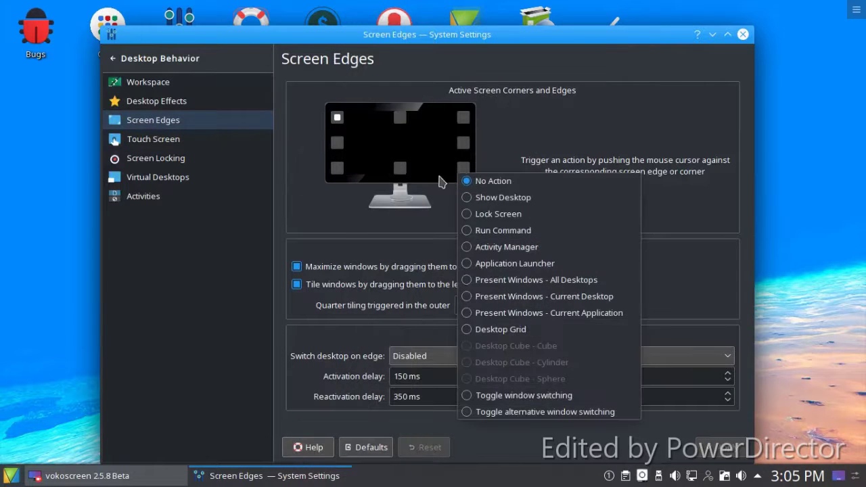
pyautogui.click(476, 197)
pyautogui.click(330, 179)
pyautogui.click(434, 290)
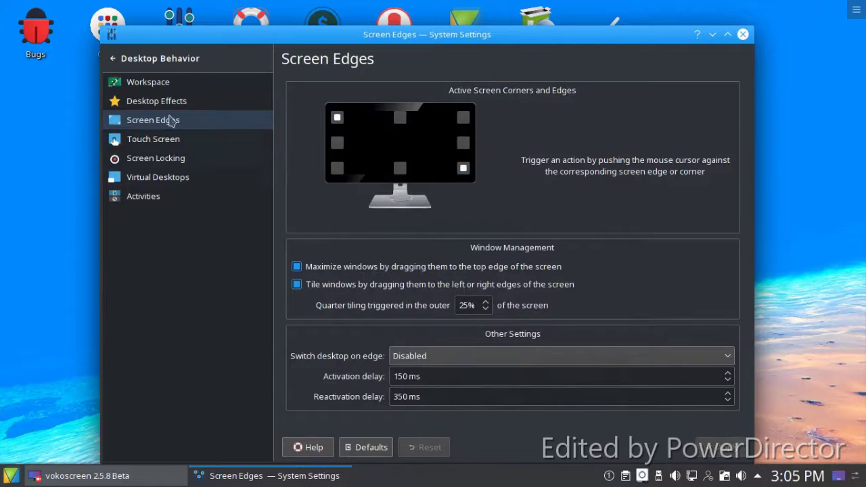
# - Look over the Window Management and Account Details settings and the remaining categories, and close System Settings
pyautogui.click(115, 59)
pyautogui.click(160, 253)
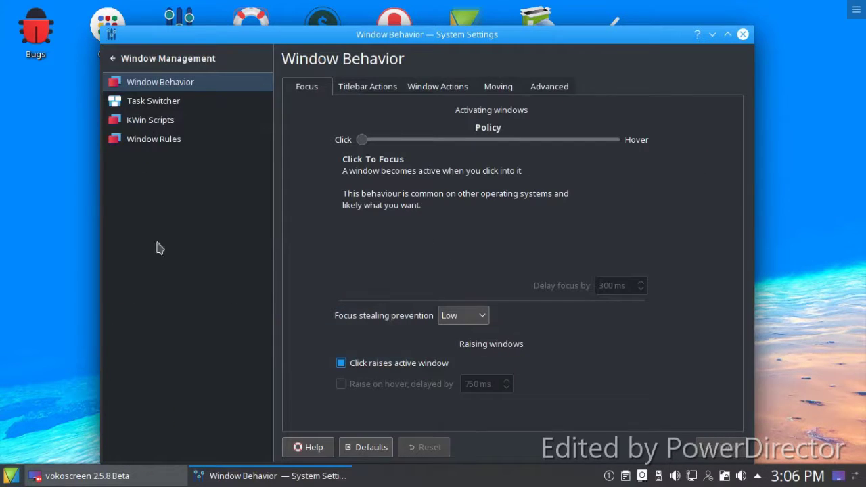
pyautogui.click(113, 58)
pyautogui.scroll(-2, 198, 269)
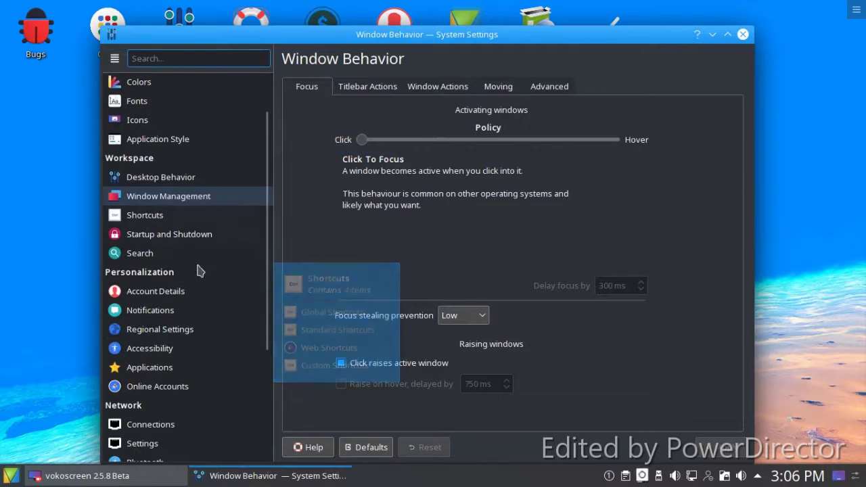
pyautogui.click(143, 292)
pyautogui.click(113, 58)
pyautogui.scroll(-3, 135, 308)
pyautogui.scroll(-3, 193, 313)
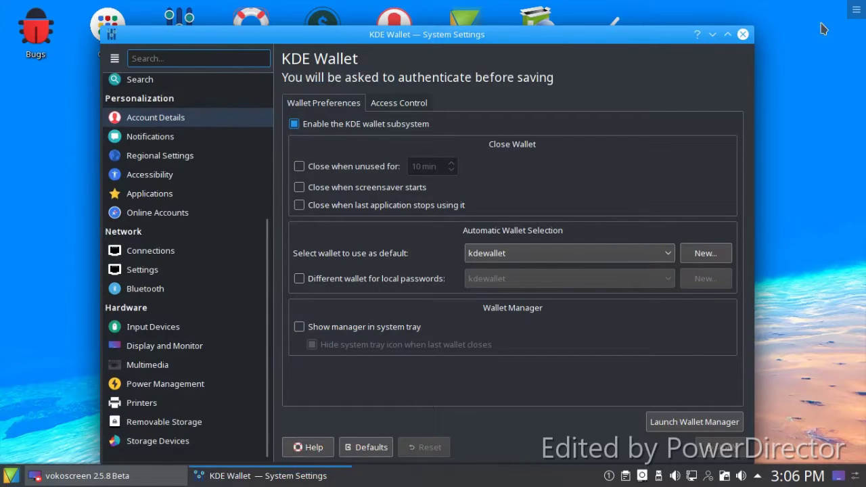
pyautogui.click(742, 35)
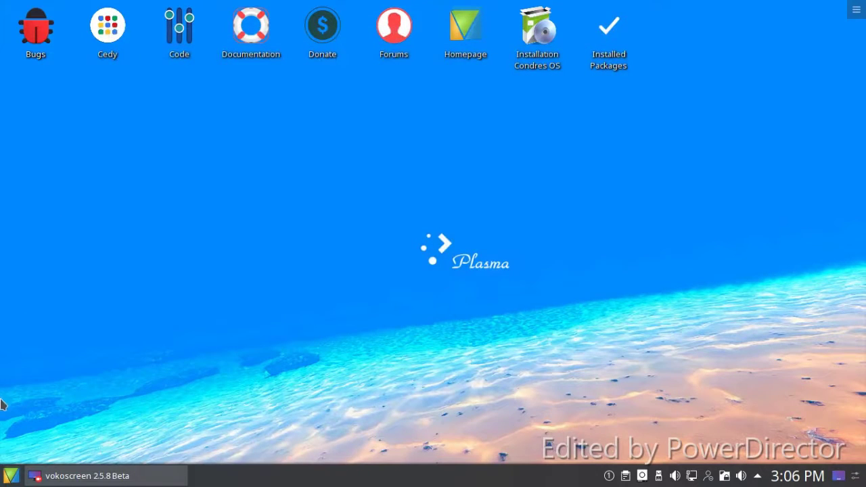
# - Glance at the launcher's Multimedia applications, open Cedy from the desktop and look through its Apps list
pyautogui.click(8, 476)
pyautogui.moveTo(39, 300)
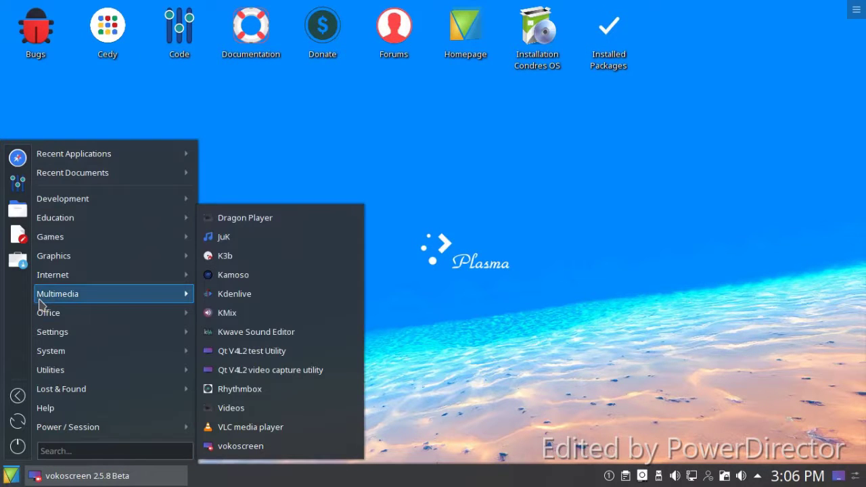
pyautogui.click(113, 43)
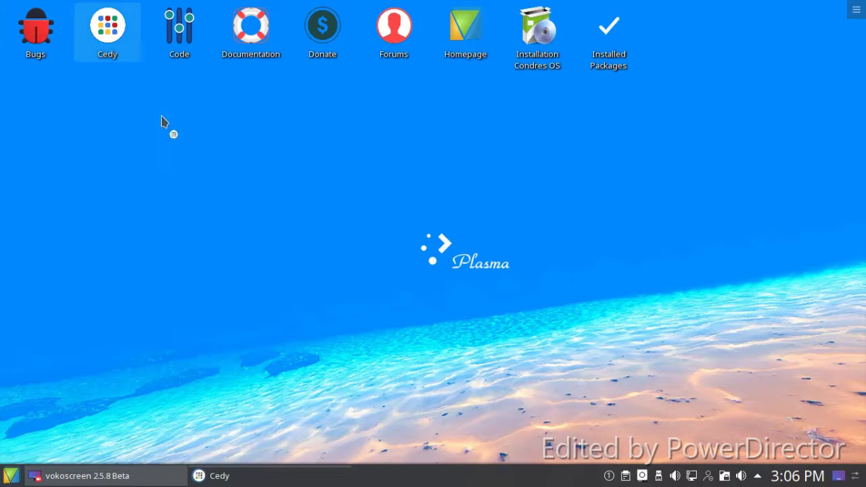
pyautogui.scroll(-15, 344, 158)
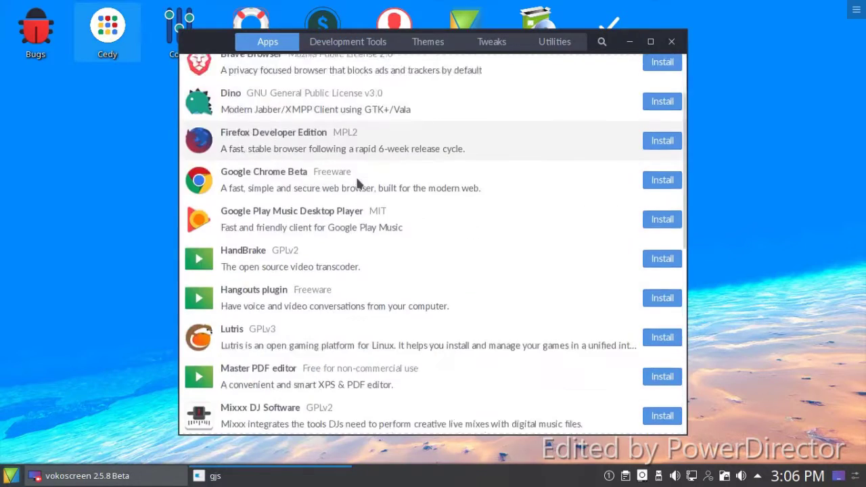
pyautogui.scroll(5, 351, 191)
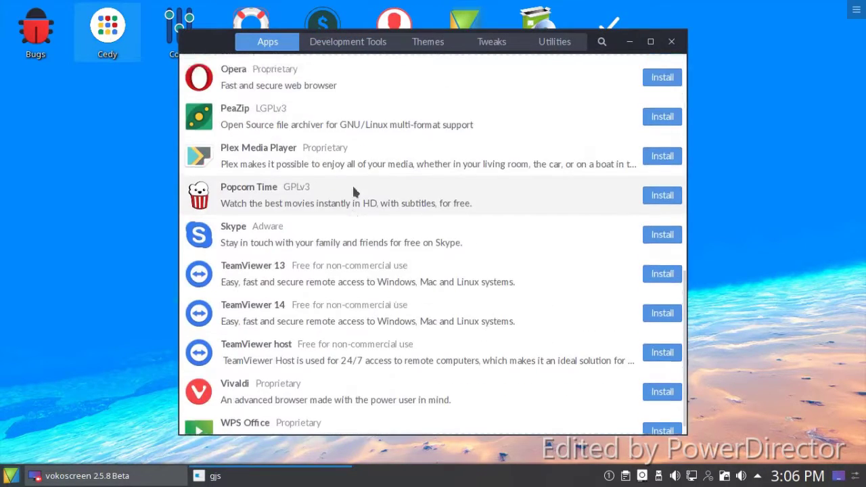
# - Look through Cedy's Development Tools, Themes, Tweaks and Utilities categories and close it
pyautogui.click(343, 42)
pyautogui.scroll(-5, 436, 156)
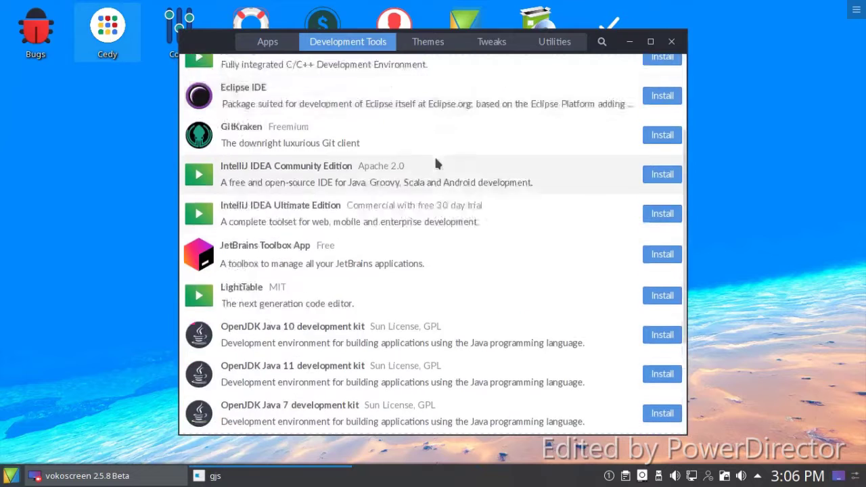
pyautogui.click(432, 42)
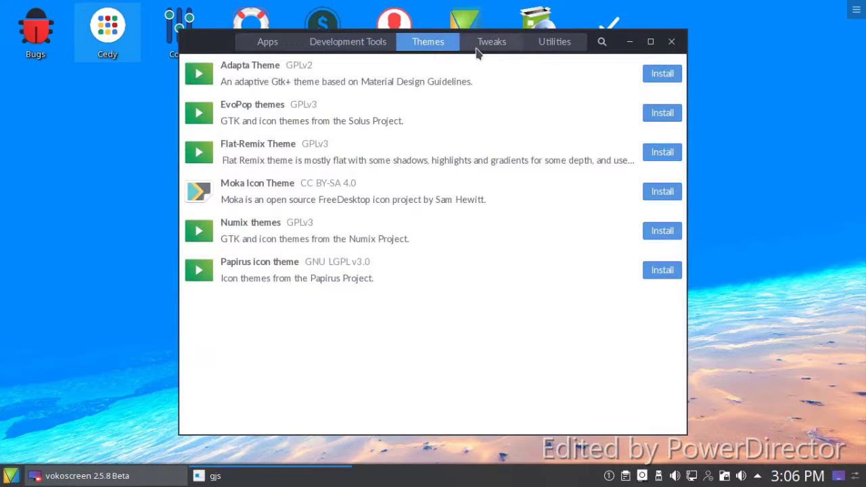
pyautogui.click(485, 50)
pyautogui.click(532, 51)
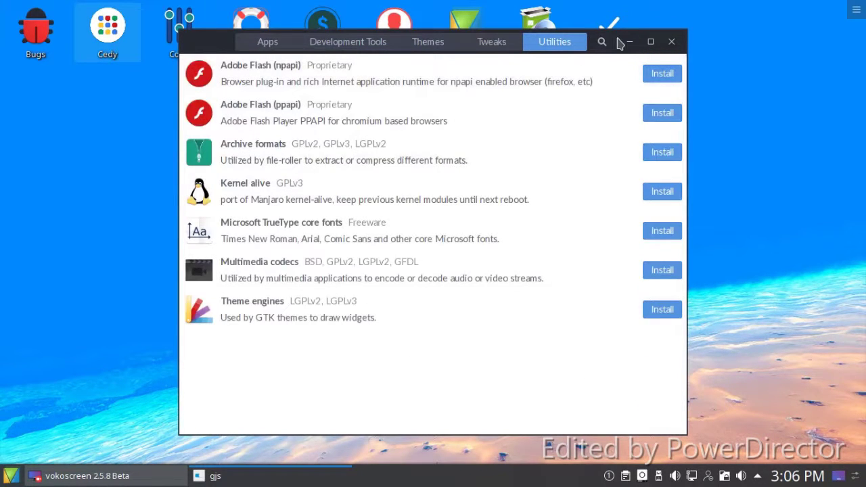
pyautogui.click(671, 42)
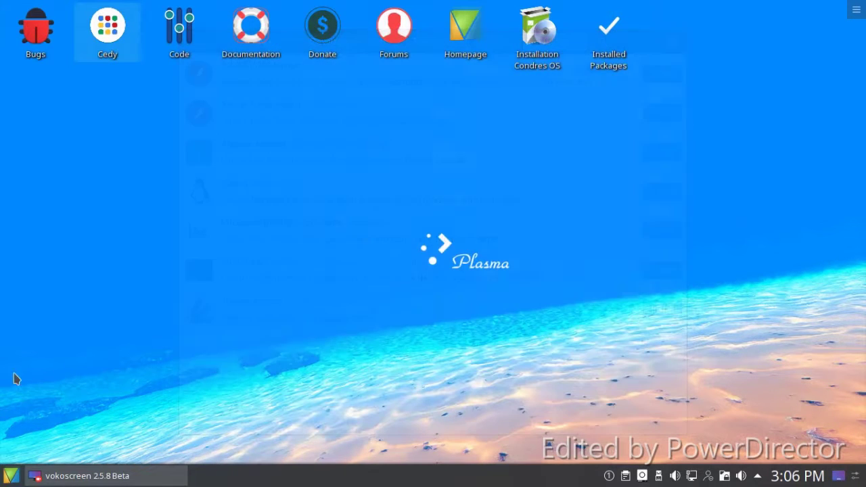
# - Launch PlayOnLinux from the Utilities category of the application launcher
pyautogui.click(10, 477)
pyautogui.moveTo(61, 372)
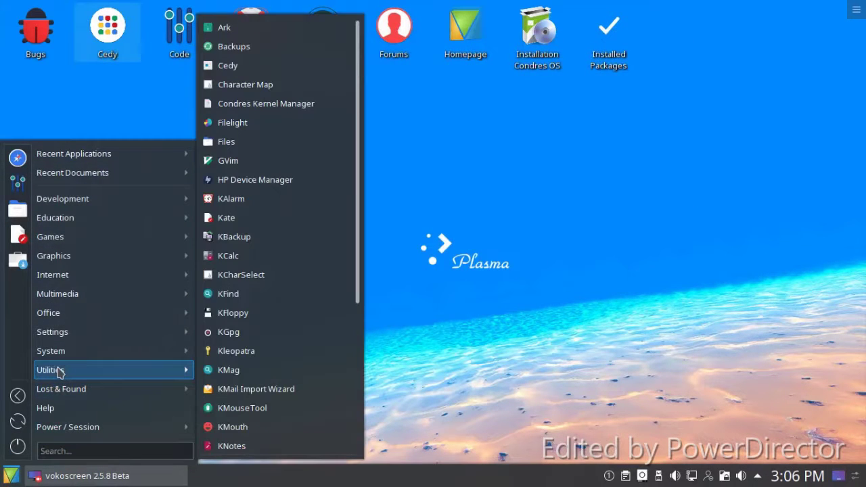
pyautogui.scroll(-3, 267, 372)
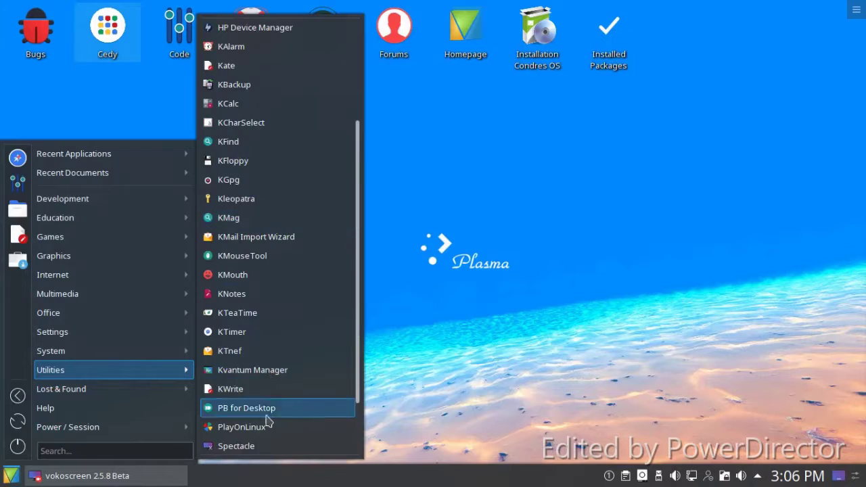
pyautogui.click(265, 427)
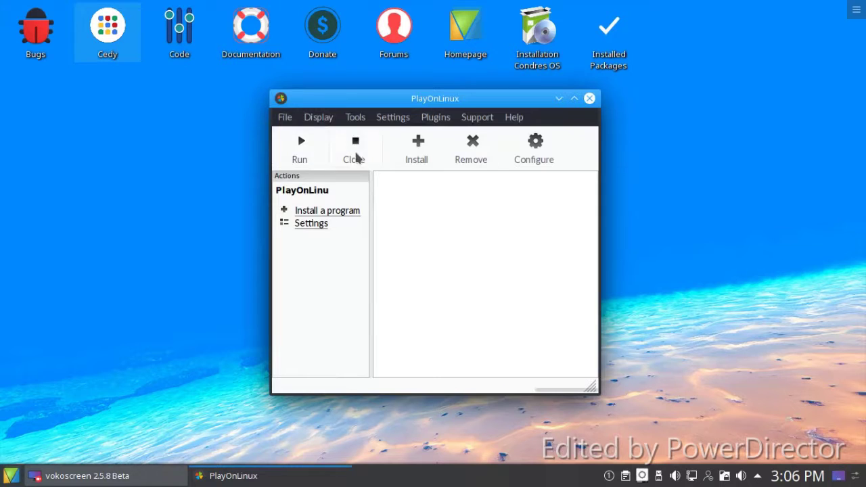
# - Look at the file association settings in PlayOnLinux without changing them and close the program
pyautogui.click(355, 152)
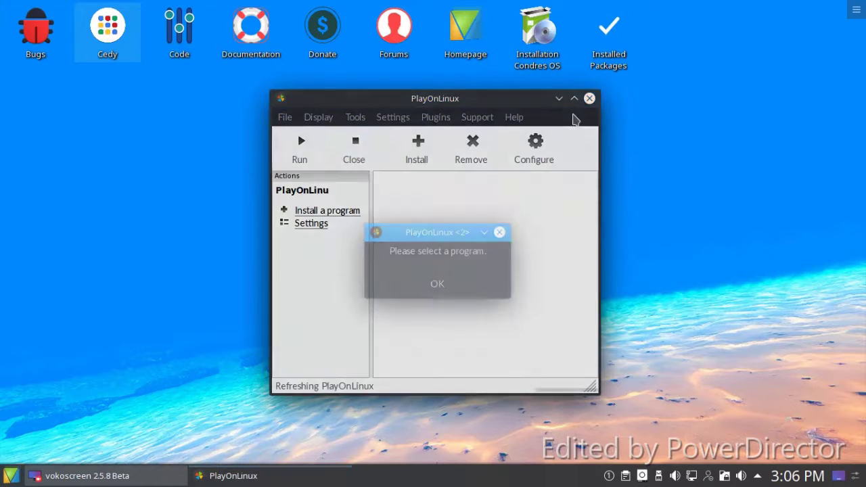
pyautogui.click(379, 292)
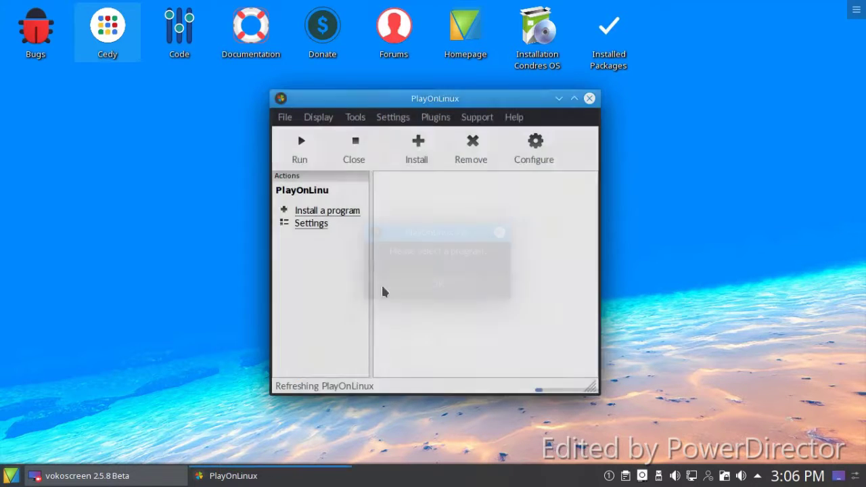
pyautogui.click(322, 224)
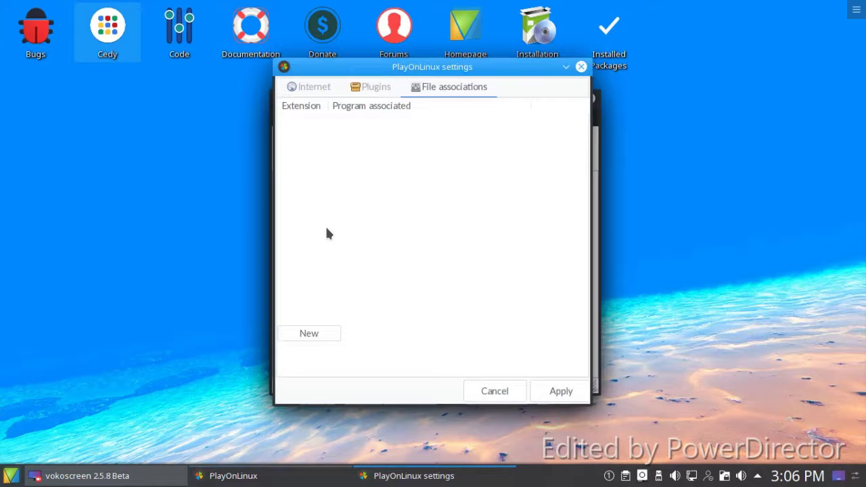
pyautogui.click(494, 390)
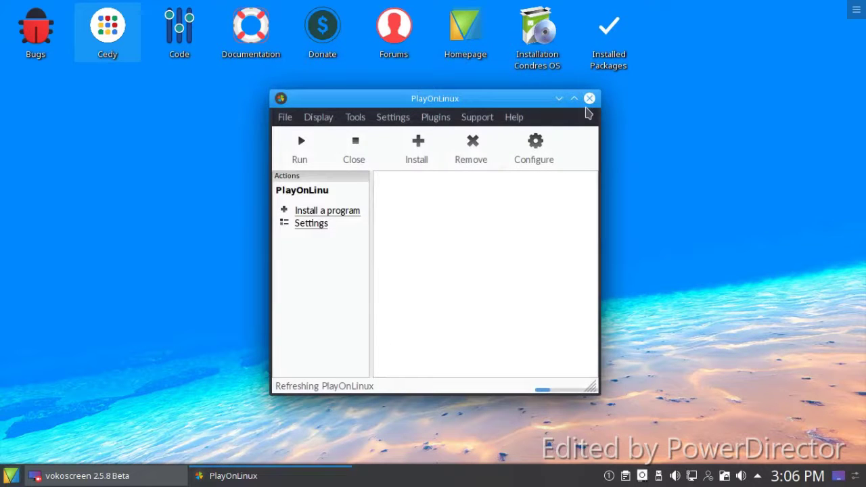
pyautogui.click(587, 101)
pyautogui.click(504, 284)
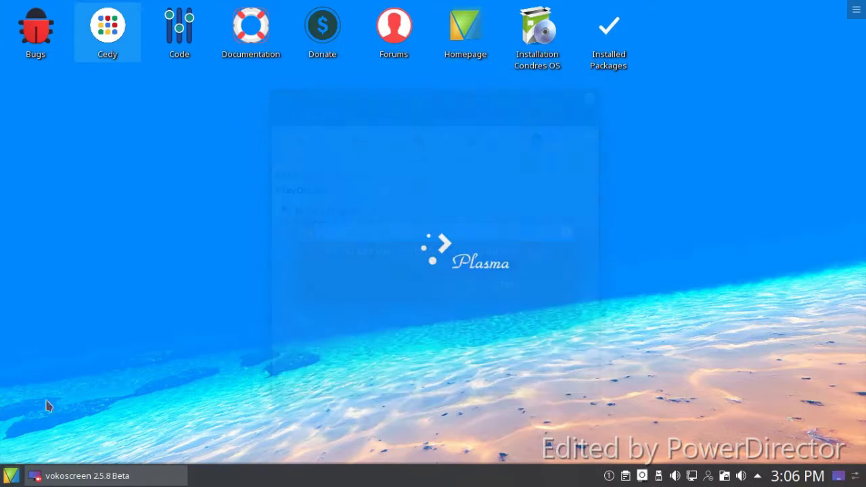
# - Launch Stacer from the Utilities category of the application launcher
pyautogui.click(10, 475)
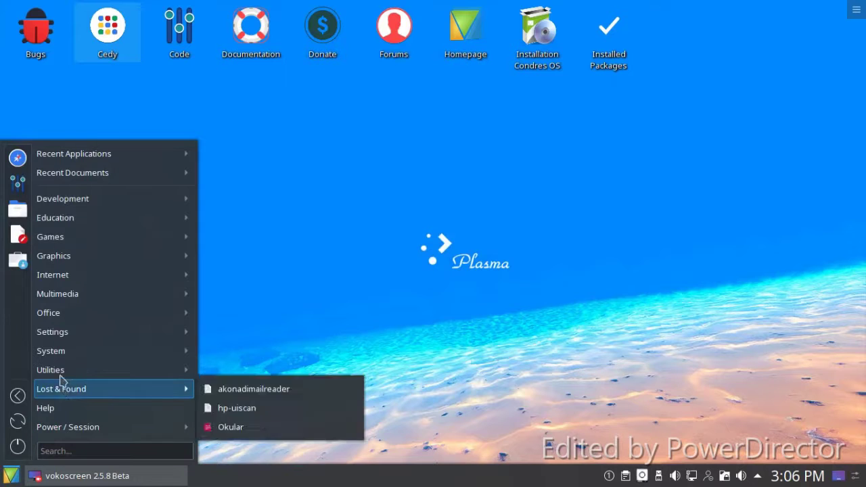
pyautogui.moveTo(61, 371)
pyautogui.scroll(-5, 306, 345)
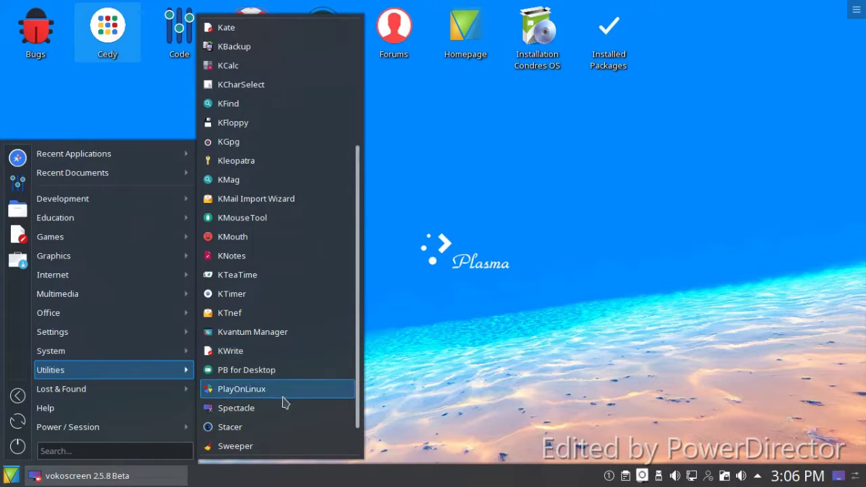
pyautogui.click(276, 426)
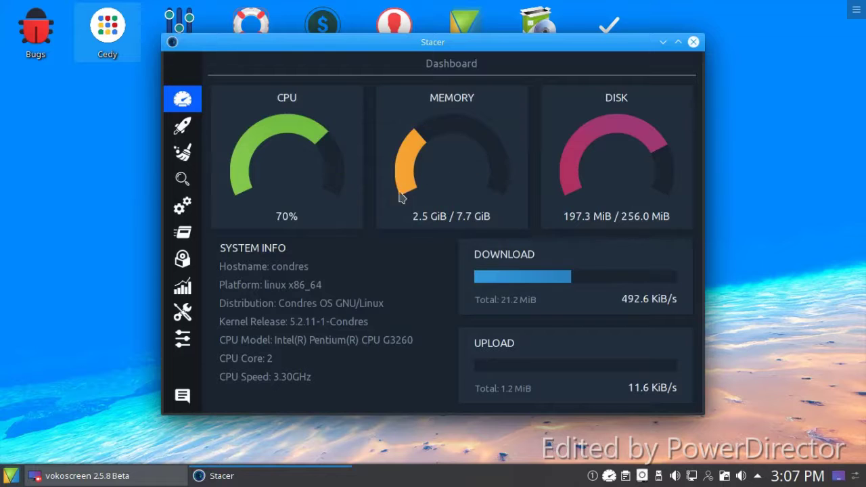
# - Look through Stacer's startup apps, search, process, resource and repository pages, and close its window while keeping it running in the system tray
pyautogui.click(177, 135)
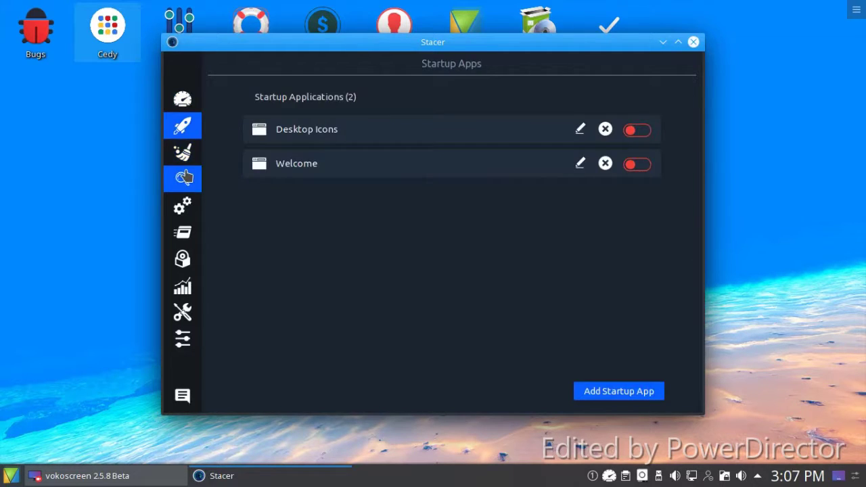
pyautogui.click(184, 177)
pyautogui.click(185, 244)
pyautogui.click(183, 288)
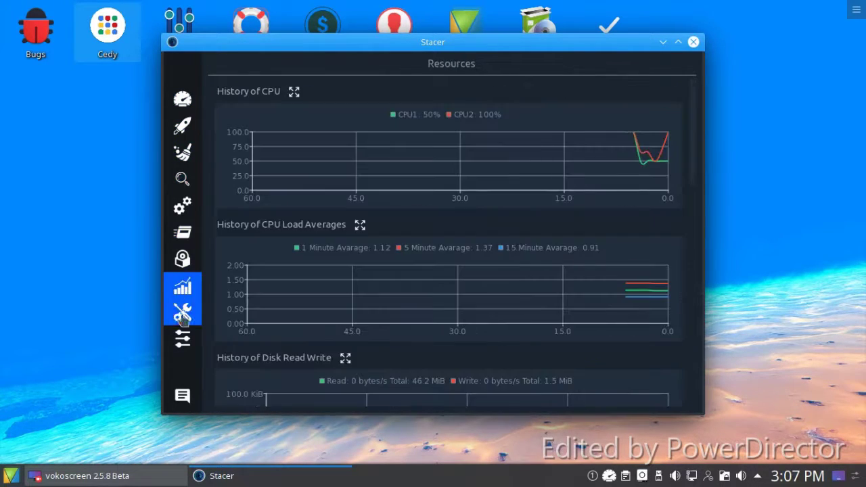
pyautogui.click(182, 317)
pyautogui.click(182, 288)
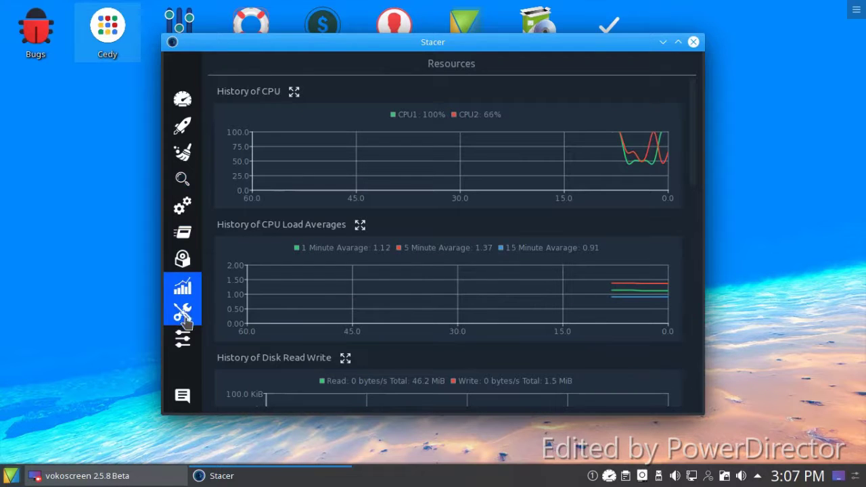
pyautogui.click(693, 42)
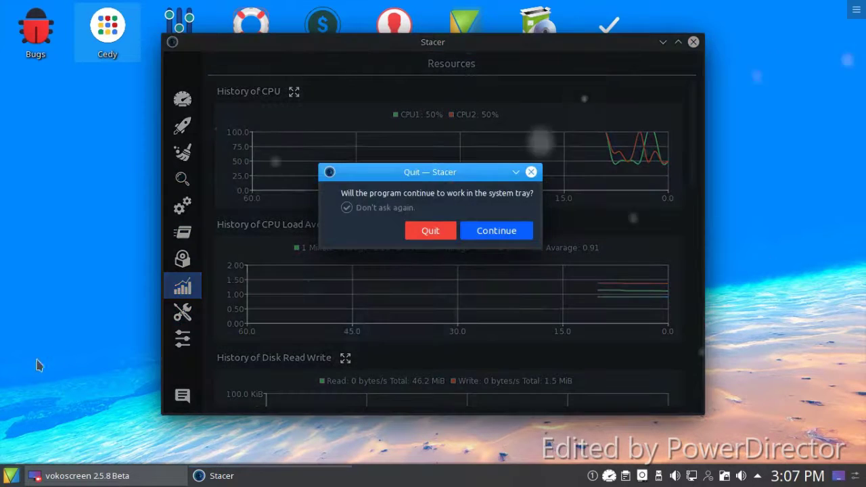
pyautogui.click(463, 233)
# - Launch KGpg from the Utilities category of the application launcher and cancel its setup assistant
pyautogui.click(6, 477)
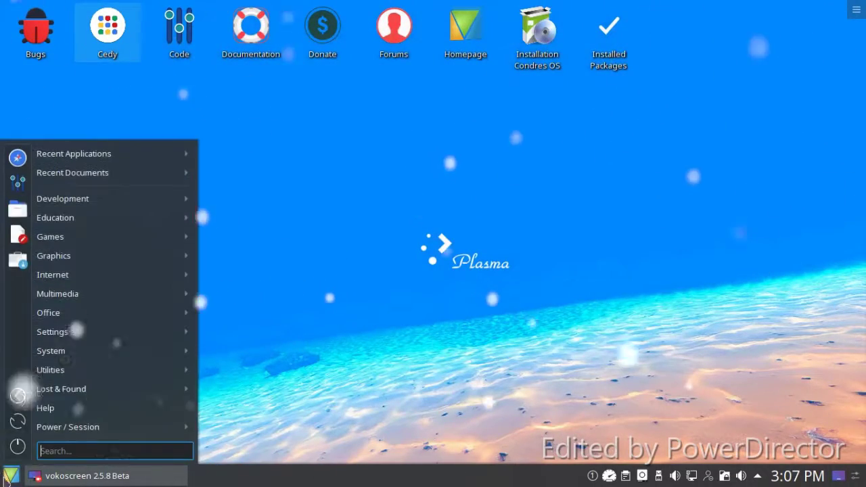
pyautogui.moveTo(67, 369)
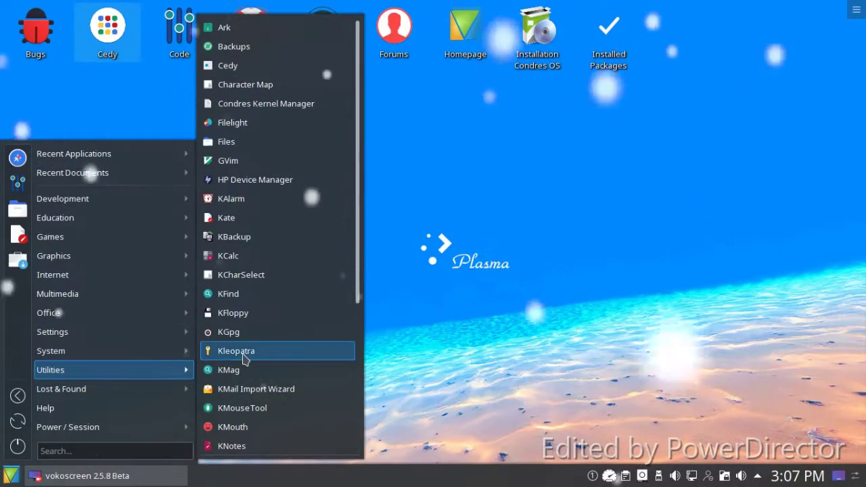
pyautogui.click(228, 331)
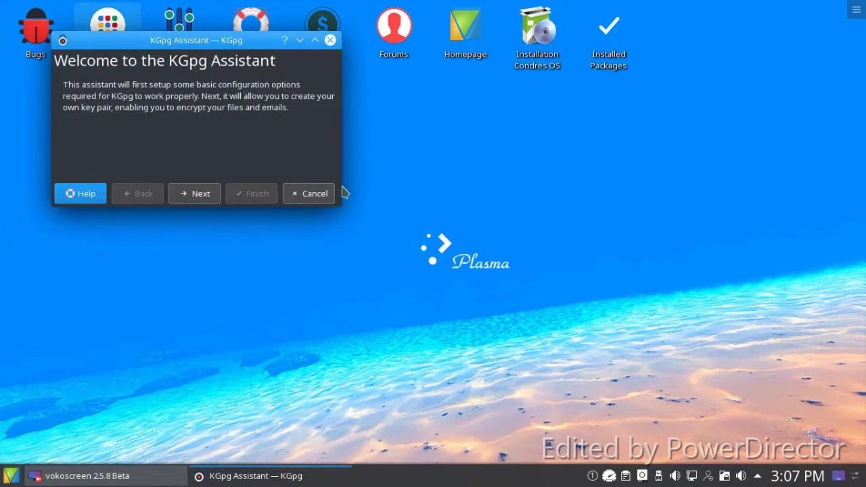
pyautogui.click(313, 193)
# - Open the Code link on the desktop, look over the Team Codelinsoft GitHub page and close the browser
pyautogui.click(175, 51)
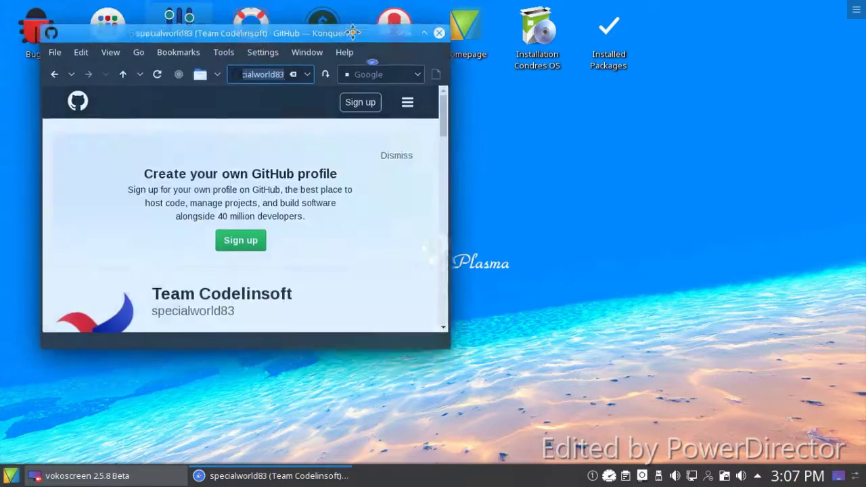
pyautogui.scroll(-8, 329, 271)
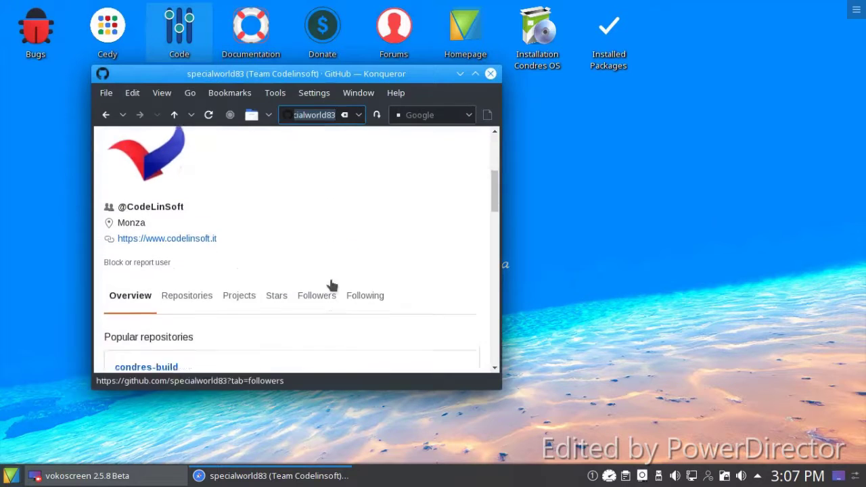
pyautogui.click(491, 75)
# - Open the Installed Packages list from the desktop, look through its entries and close the text editor
pyautogui.click(610, 68)
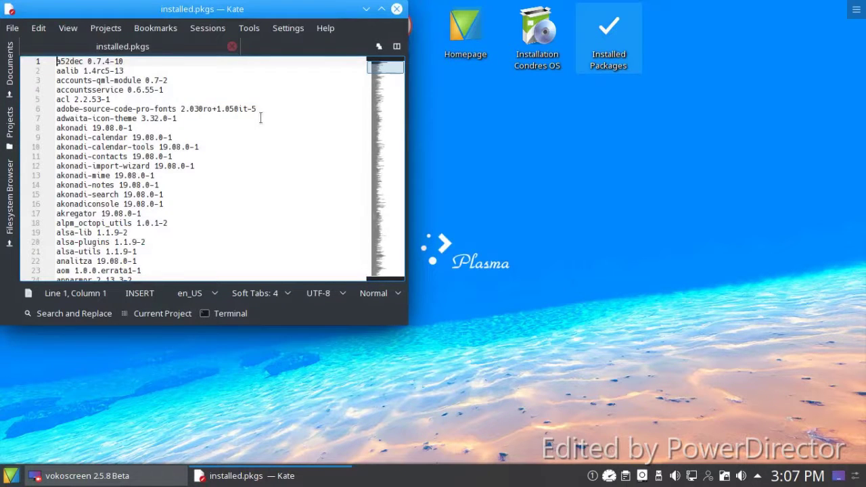
pyautogui.scroll(-11, 260, 118)
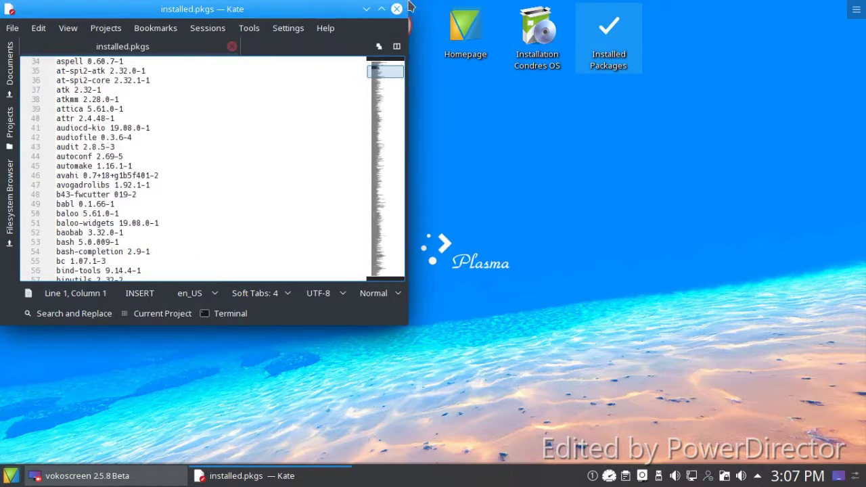
pyautogui.click(398, 8)
# - Launch the Knights chess game from the Board Games group of the application launcher
pyautogui.click(10, 476)
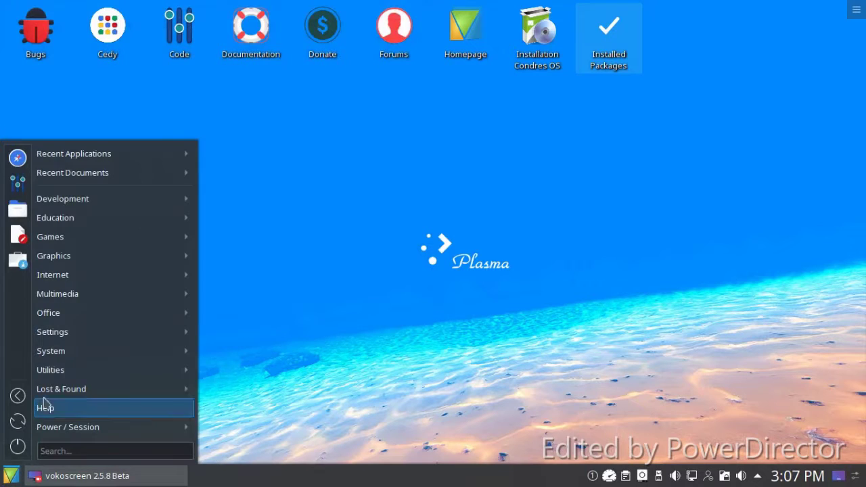
pyautogui.moveTo(78, 240)
pyautogui.moveTo(273, 261)
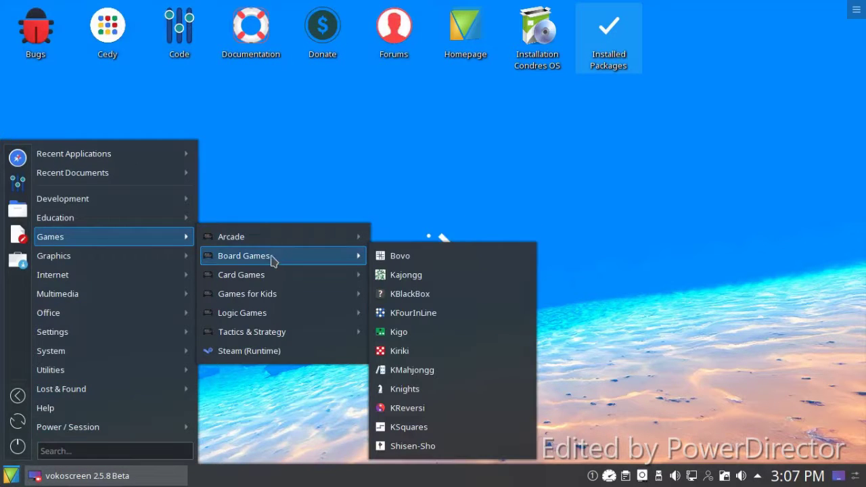
pyautogui.click(502, 387)
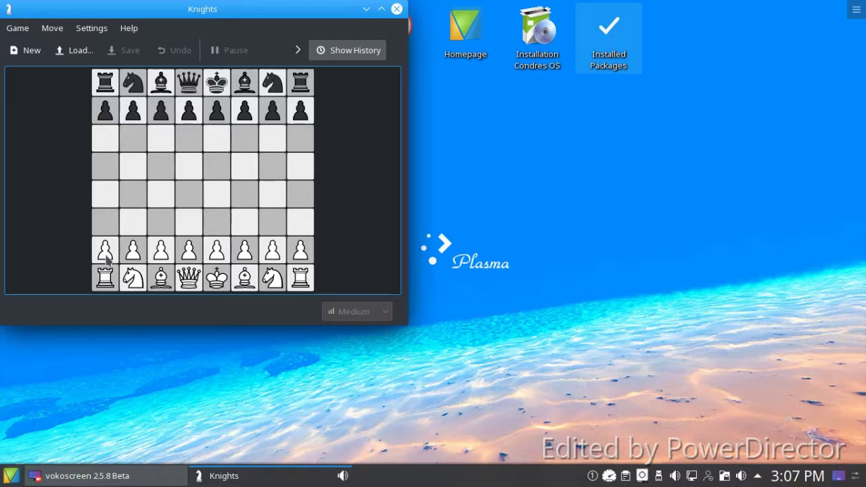
# - Bring up the new game options in Knights, dismiss them and close the game
pyautogui.click(27, 51)
pyautogui.press('Return')
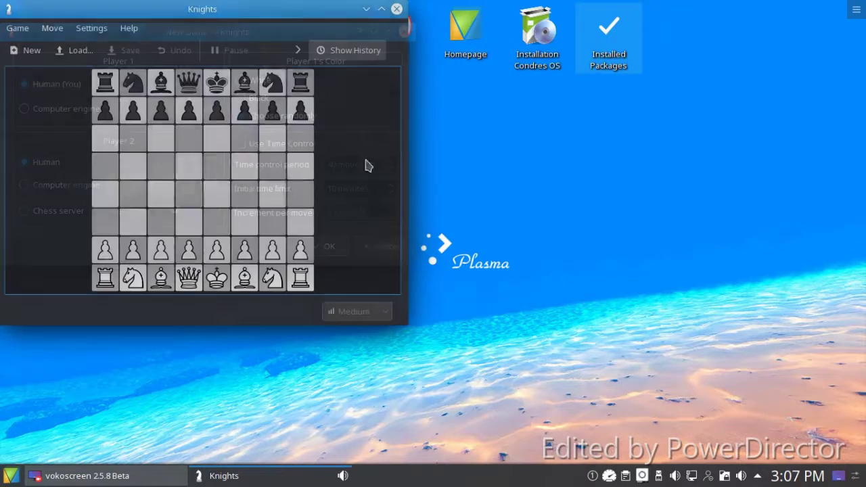
pyautogui.click(396, 9)
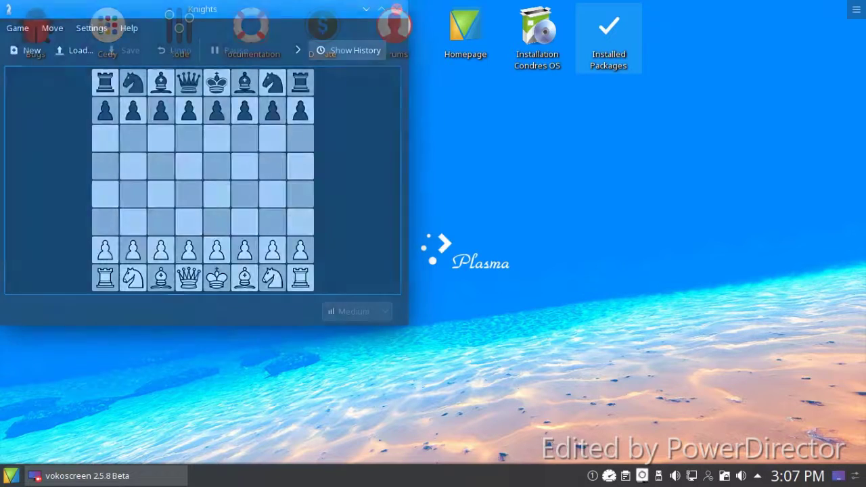
# - Open System Settings and look at the Application Style and Colors settings without changing them
pyautogui.press('super')
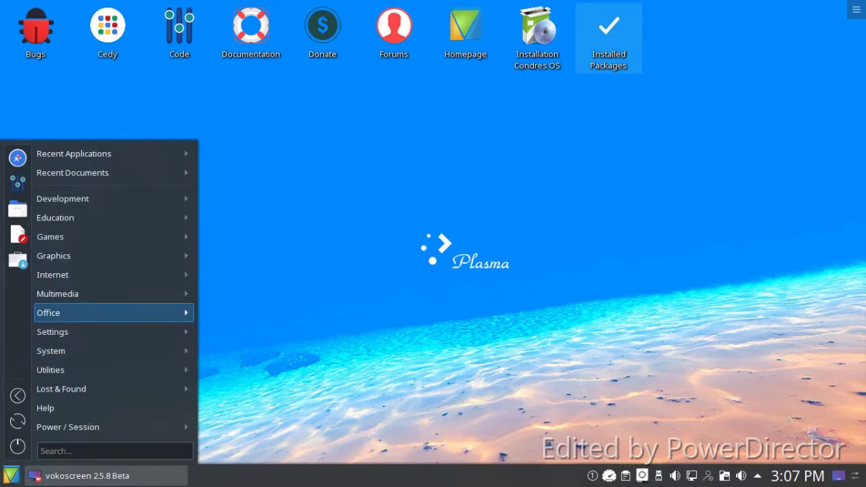
pyautogui.click(16, 180)
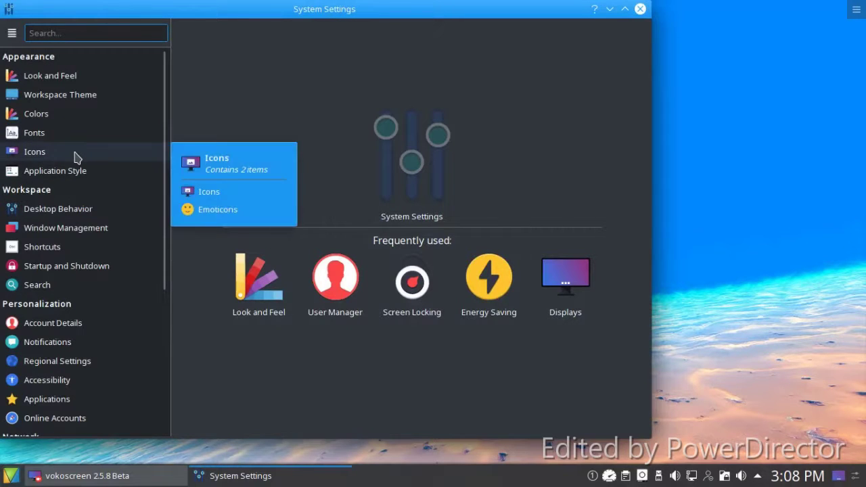
pyautogui.click(73, 173)
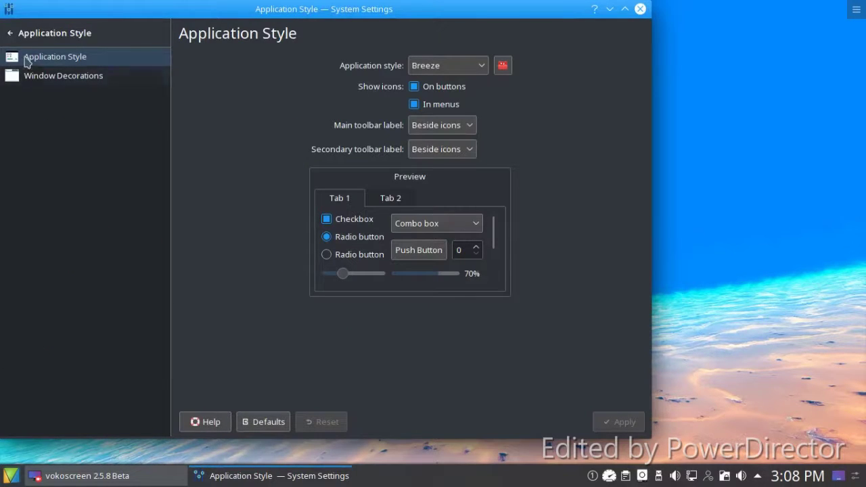
pyautogui.click(9, 33)
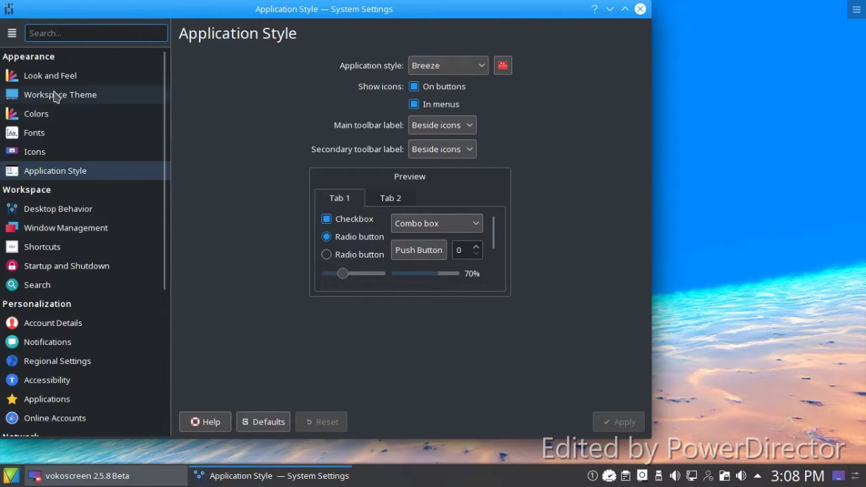
pyautogui.click(63, 123)
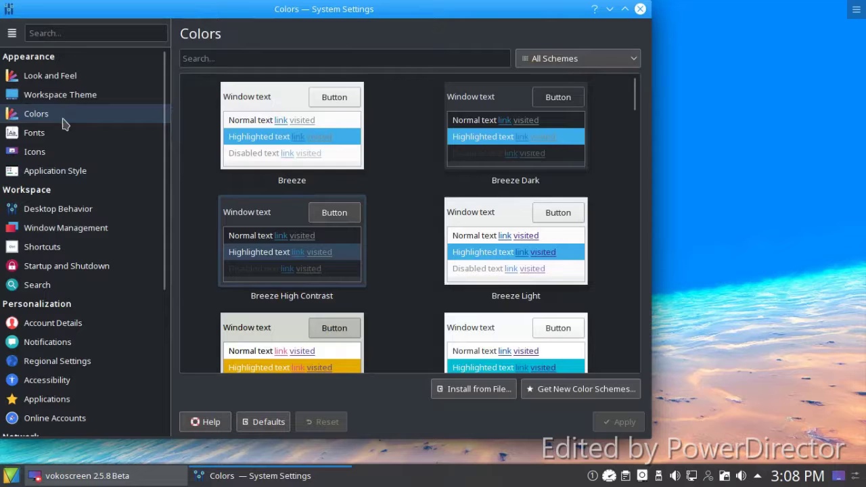
# - Try to install McMojave Plasma from the downloadable Plasma themes and close the add-on installer
pyautogui.click(59, 103)
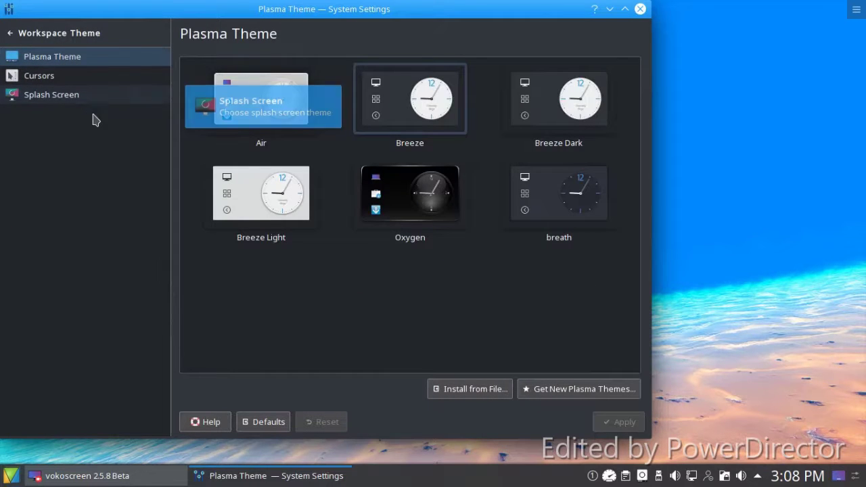
pyautogui.click(556, 395)
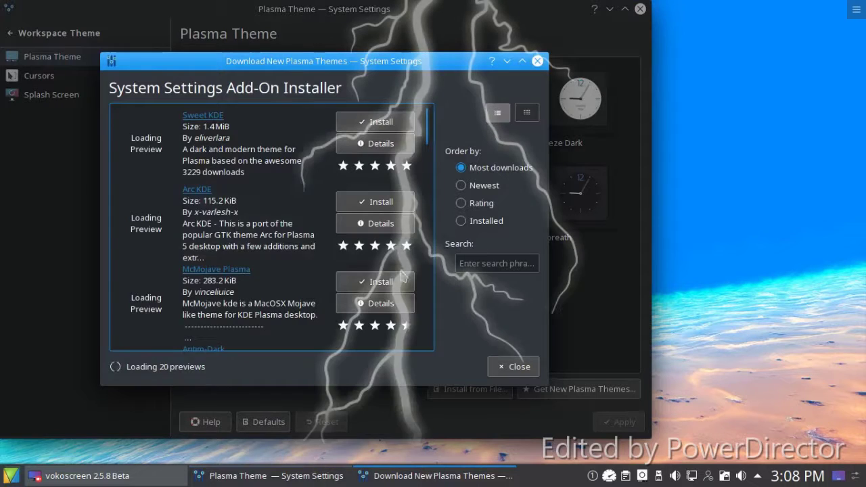
pyautogui.scroll(-4, 357, 216)
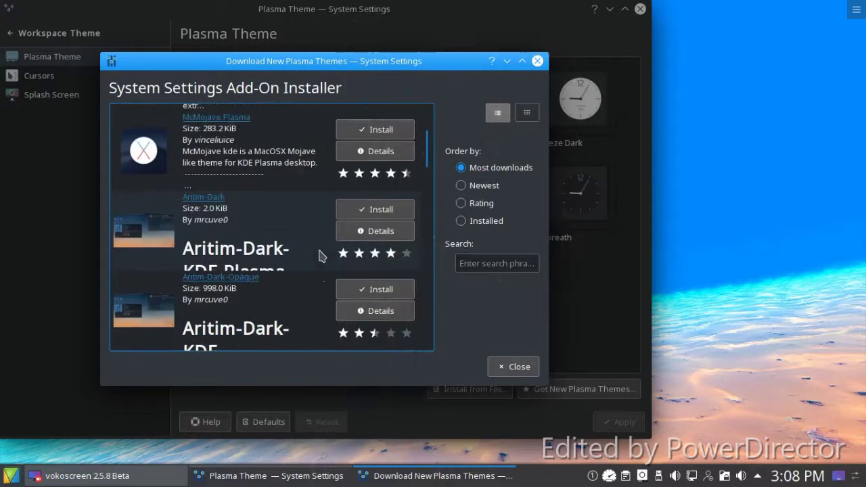
pyautogui.scroll(1, 376, 169)
pyautogui.click(376, 148)
pyautogui.click(392, 166)
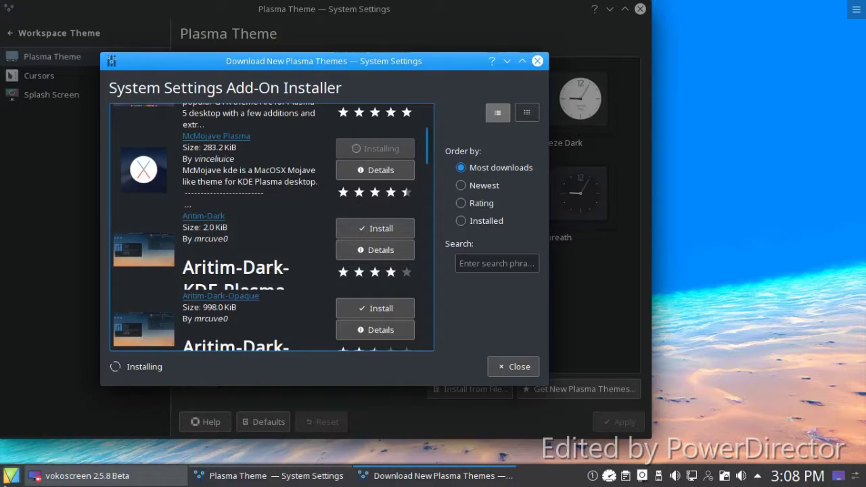
pyautogui.click(10, 475)
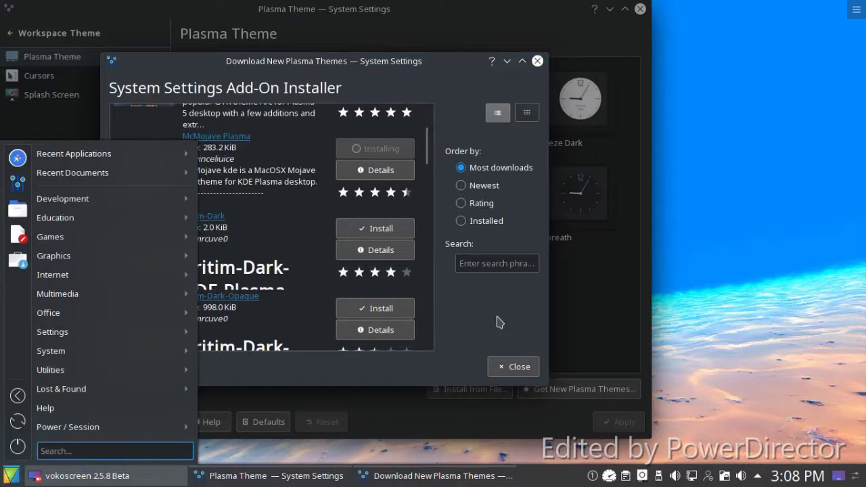
pyautogui.click(492, 327)
pyautogui.click(513, 366)
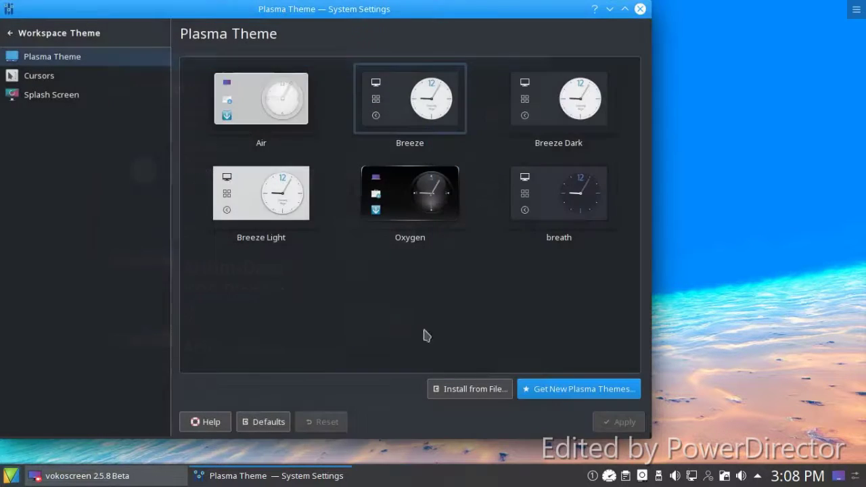
# - Apply the Oxygen Yellow cursor theme in the Workspace Theme settings
pyautogui.click(52, 94)
pyautogui.click(53, 83)
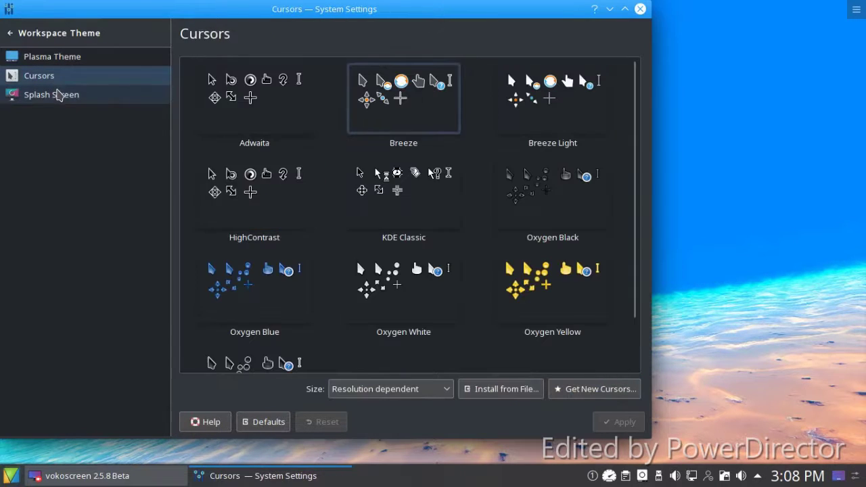
pyautogui.click(580, 290)
pyautogui.click(599, 414)
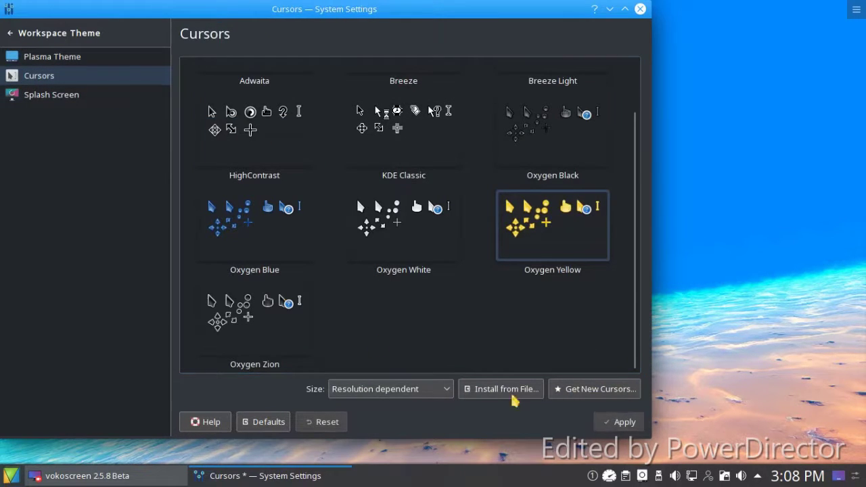
# - Check the downloadable icon themes without installing any and apply the Flat-Remix-Green-Dark icon theme
pyautogui.click(13, 32)
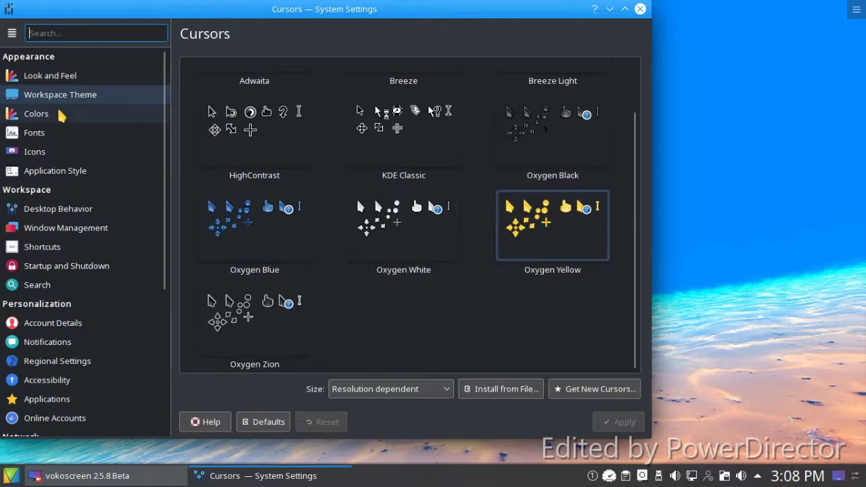
pyautogui.click(61, 157)
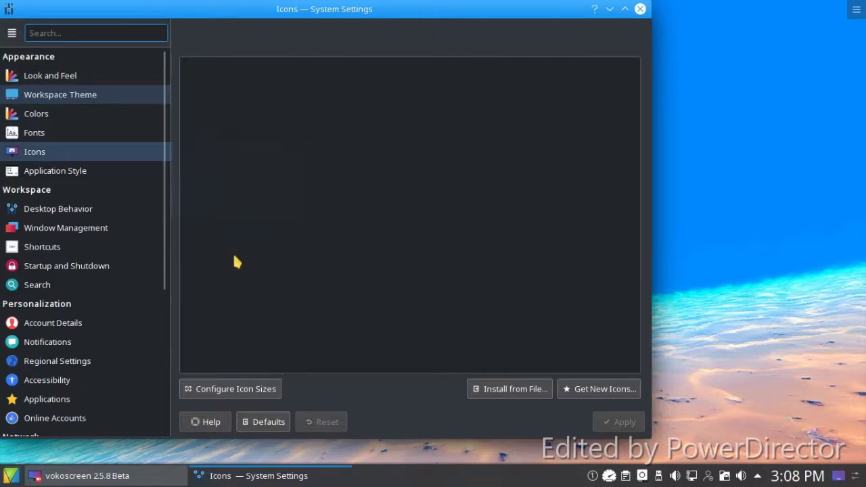
pyautogui.scroll(-2, 405, 290)
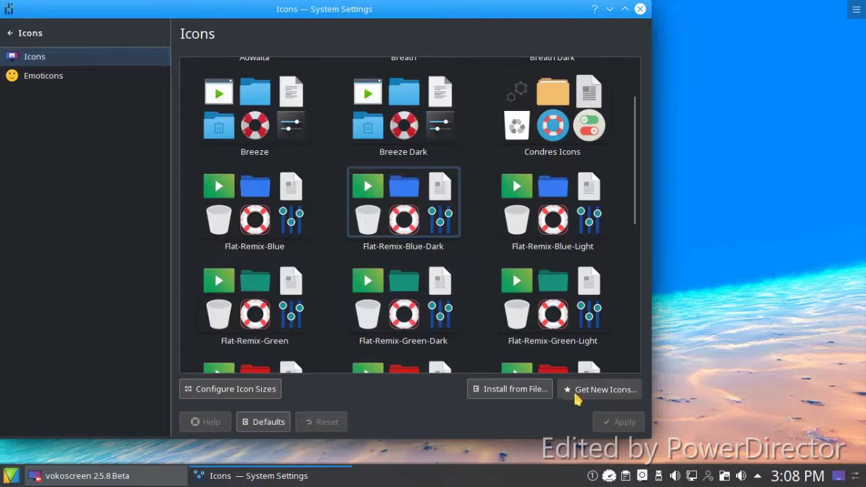
pyautogui.click(601, 389)
pyautogui.click(392, 274)
pyautogui.scroll(-3, 393, 274)
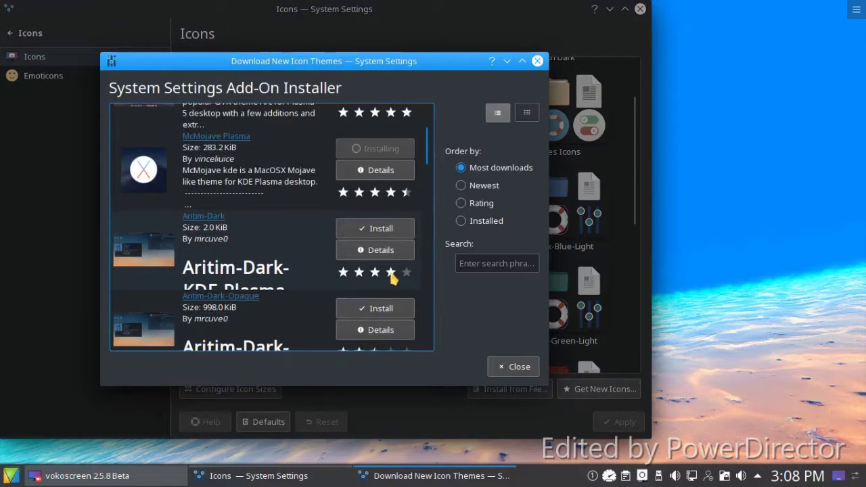
pyautogui.click(514, 366)
pyautogui.scroll(-1, 467, 341)
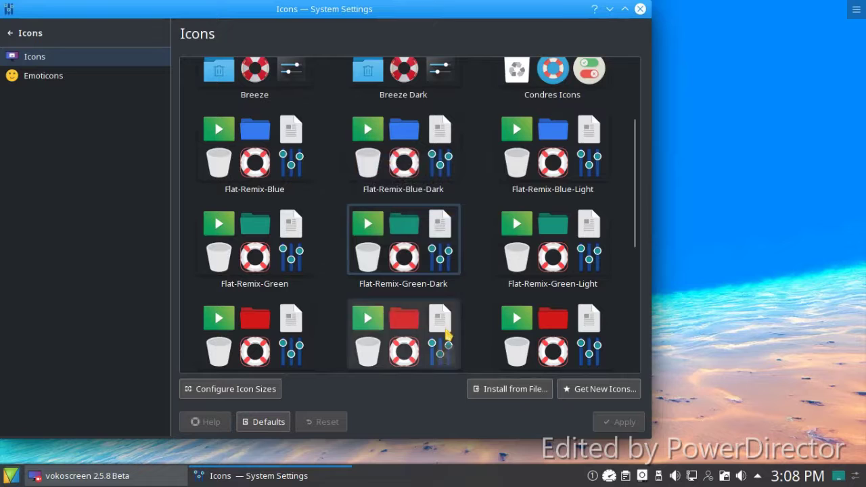
# - Open the Window Decorations settings, try to install Inspiration from the downloadable window decorations and close the add-on installer
pyautogui.click(11, 33)
pyautogui.click(78, 174)
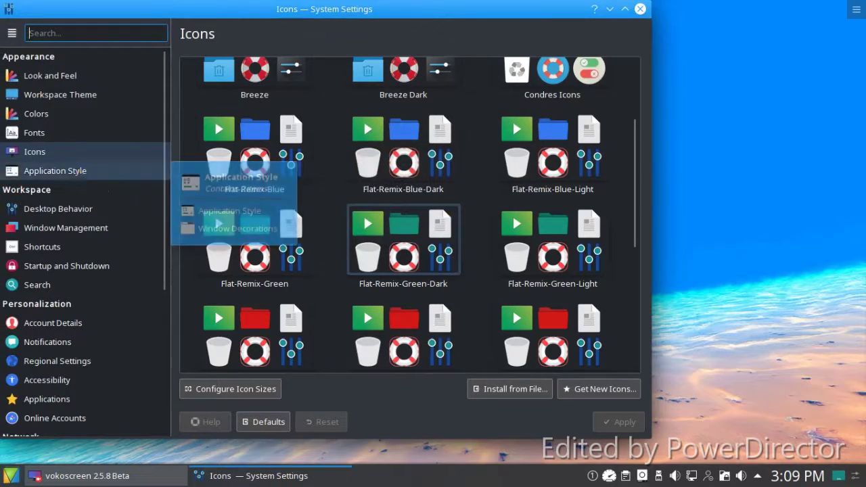
pyautogui.click(73, 80)
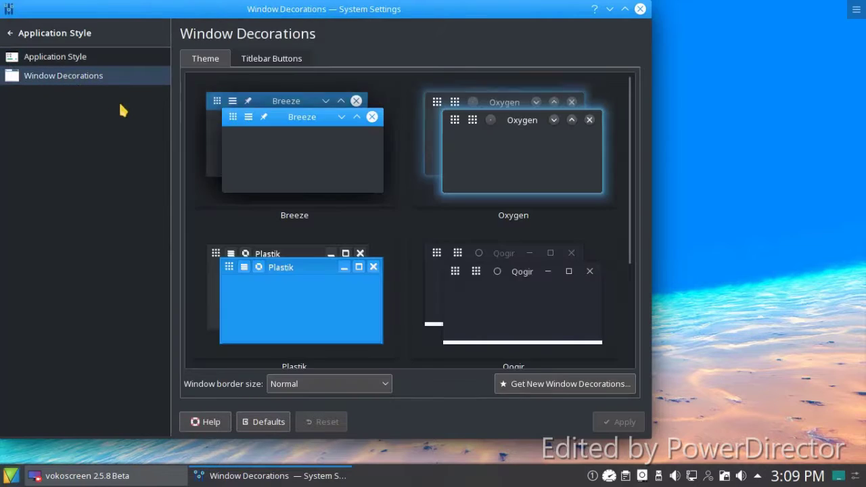
pyautogui.scroll(-4, 386, 169)
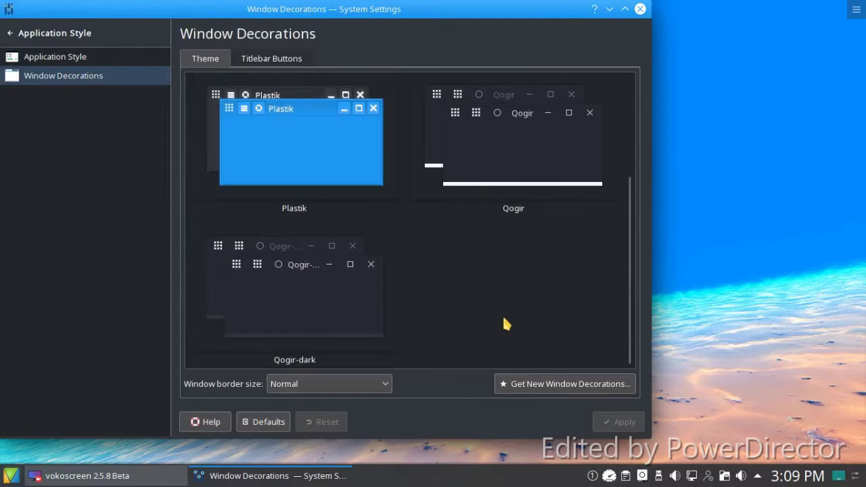
pyautogui.click(516, 387)
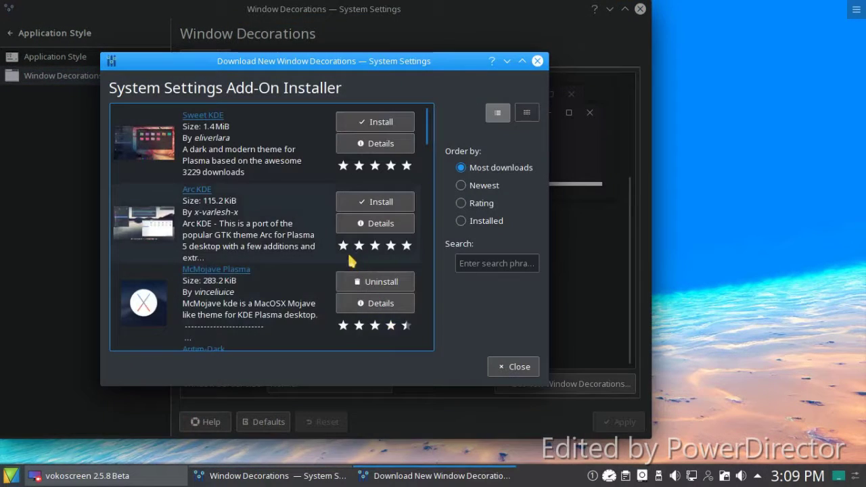
pyautogui.scroll(-5, 344, 247)
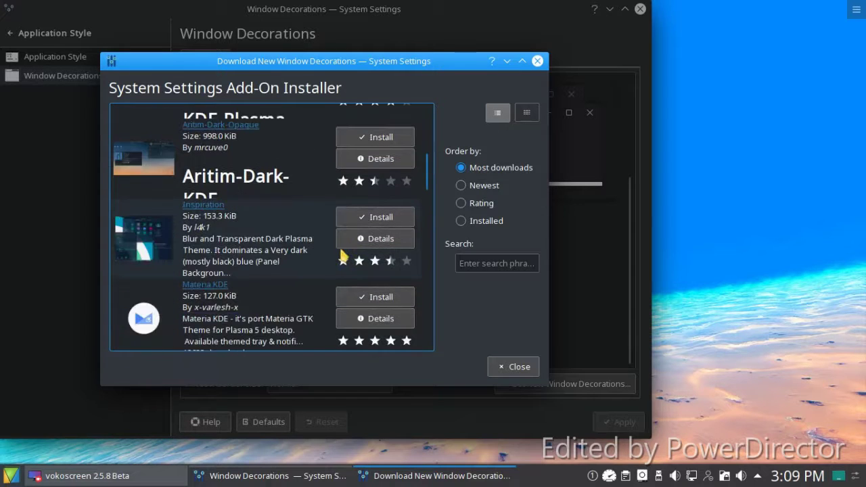
pyautogui.click(367, 217)
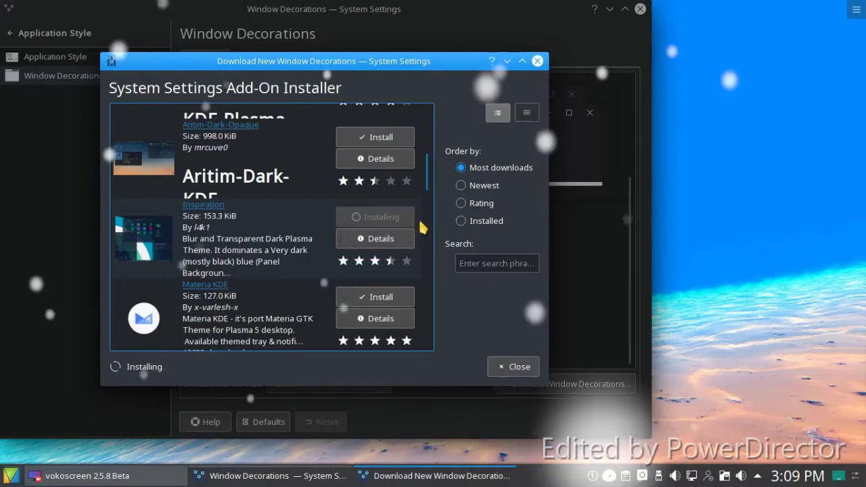
pyautogui.scroll(-3, 419, 228)
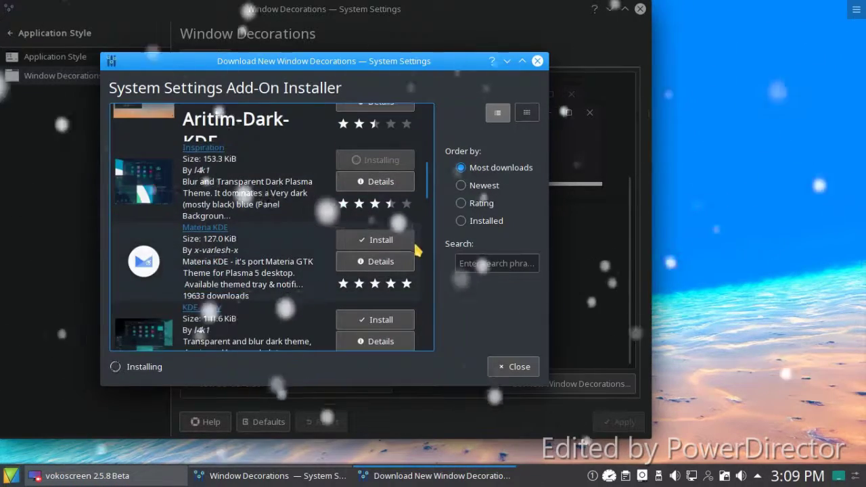
pyautogui.scroll(-8, 417, 250)
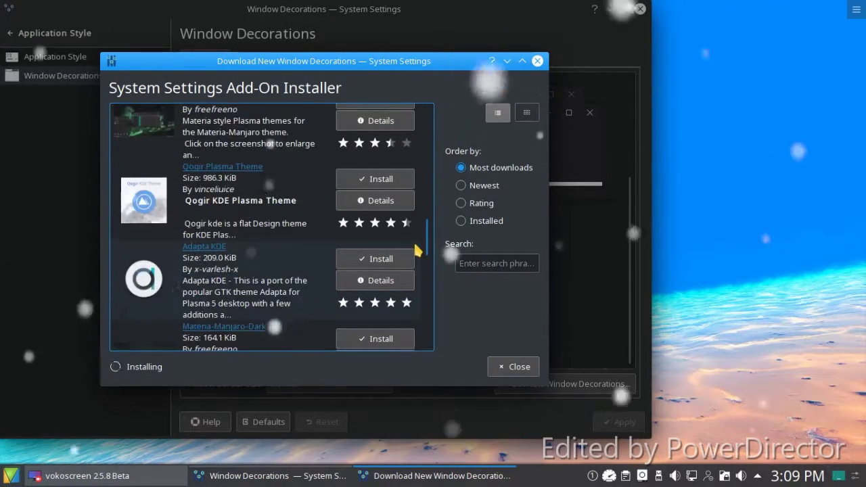
pyautogui.scroll(-2, 417, 248)
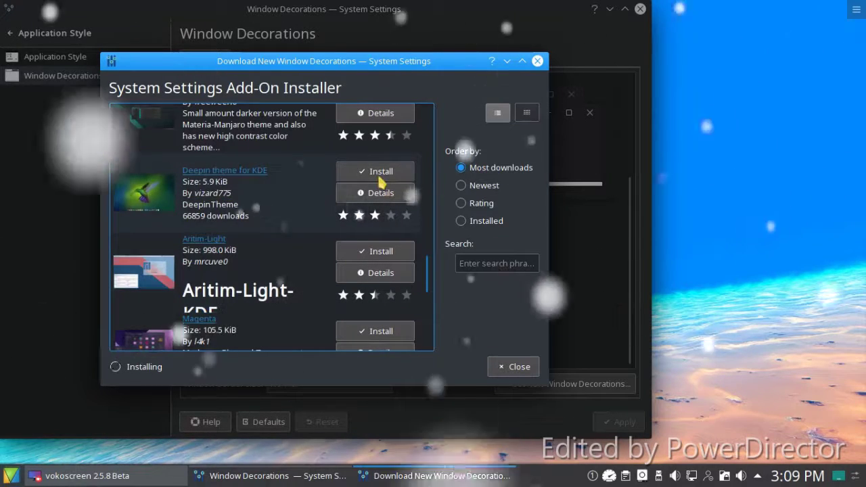
pyautogui.click(501, 369)
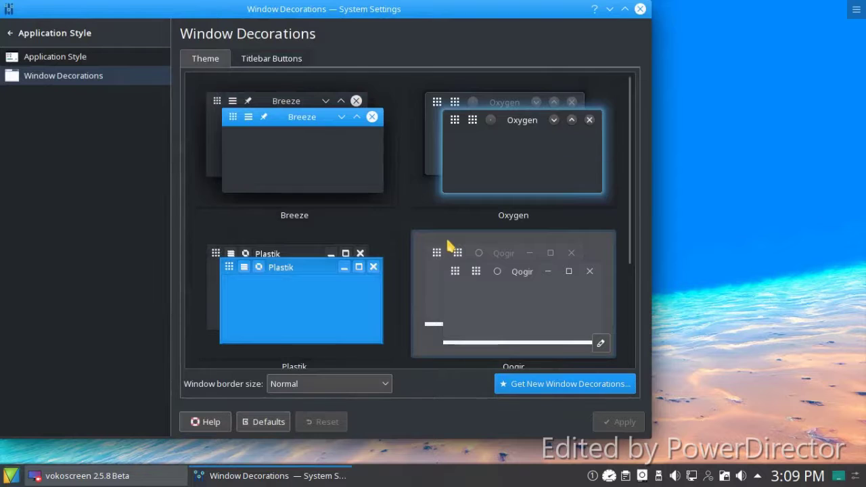
# - Apply the Oxygen window decoration theme
pyautogui.scroll(-3, 441, 248)
pyautogui.scroll(3, 438, 251)
pyautogui.click(533, 131)
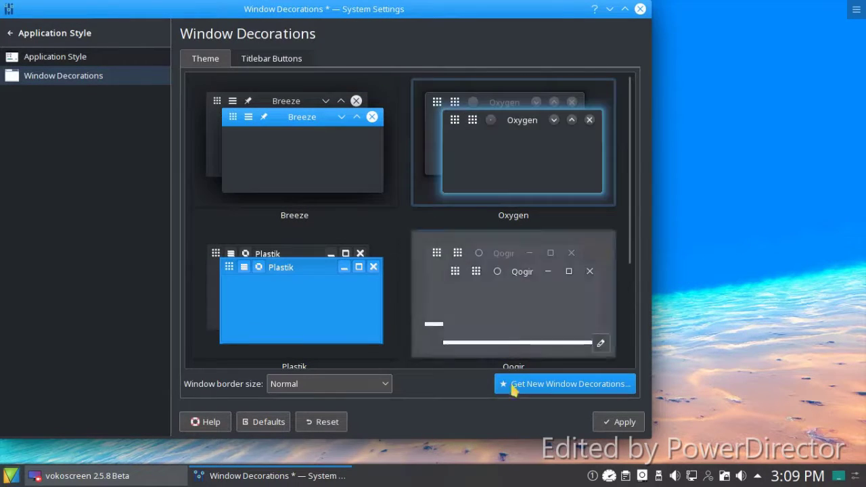
pyautogui.click(599, 419)
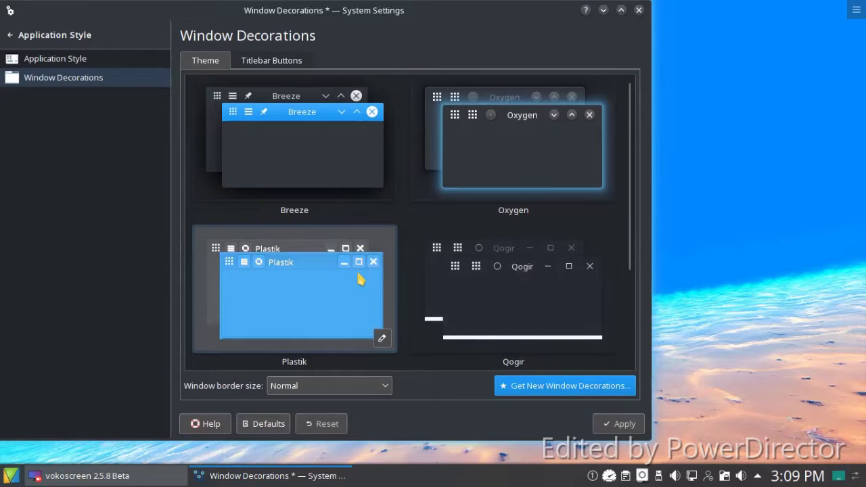
# - Apply the Plastik window decoration theme and close System Settings
pyautogui.click(619, 423)
pyautogui.scroll(-2, 497, 328)
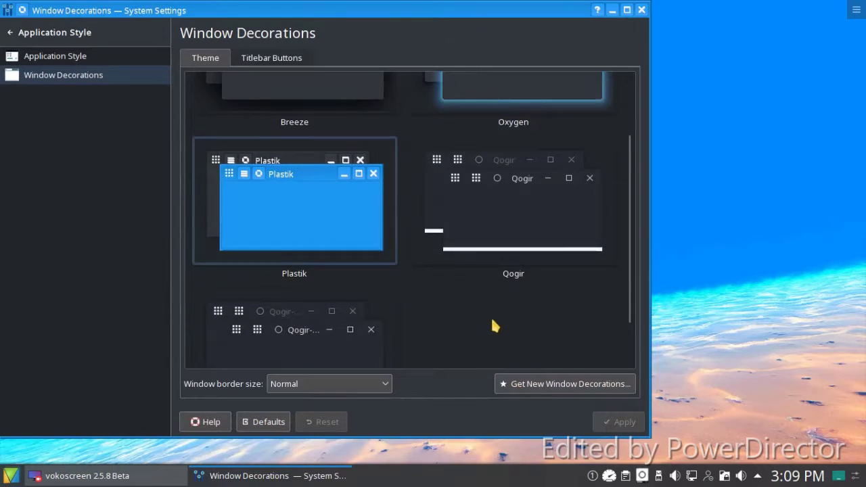
pyautogui.scroll(-1, 493, 322)
pyautogui.click(64, 64)
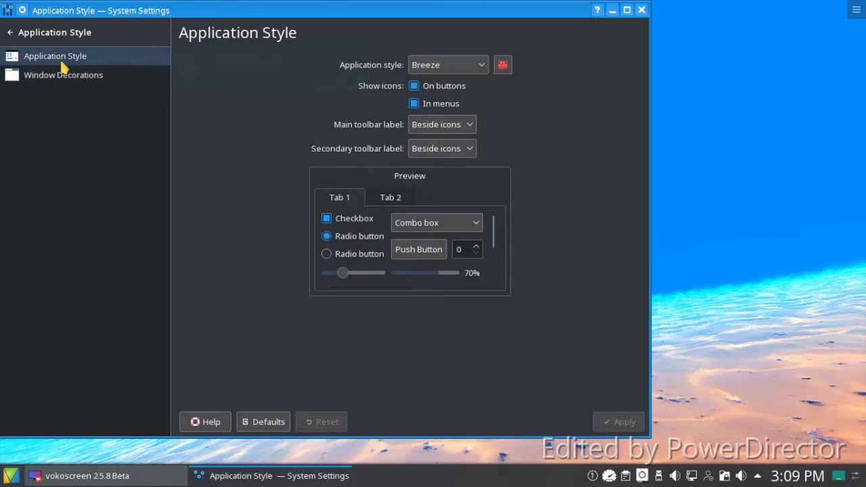
pyautogui.click(640, 11)
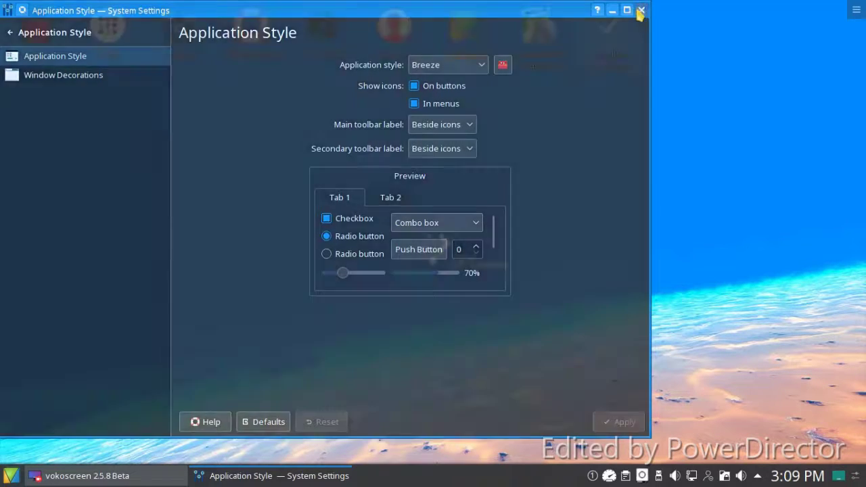
# - Launch Qt Designer and create a form from the Dialog with Buttons Bottom template, moving it toward the middle of the workspace
pyautogui.press('super')
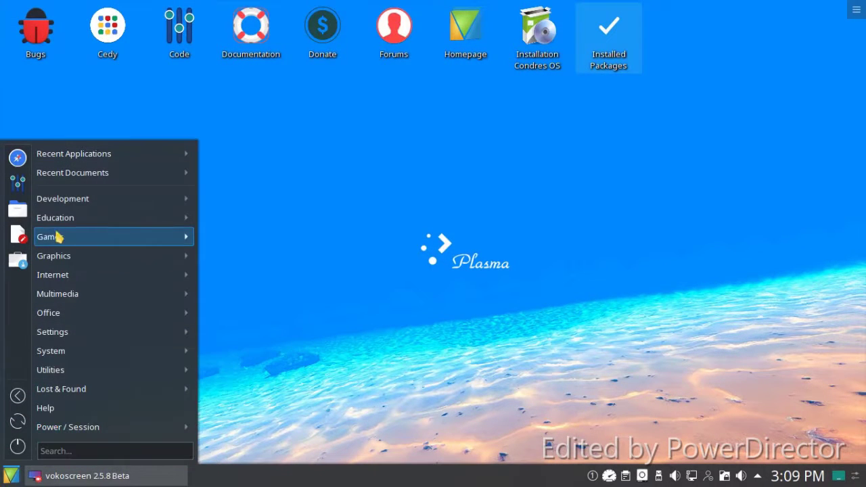
pyautogui.moveTo(58, 217)
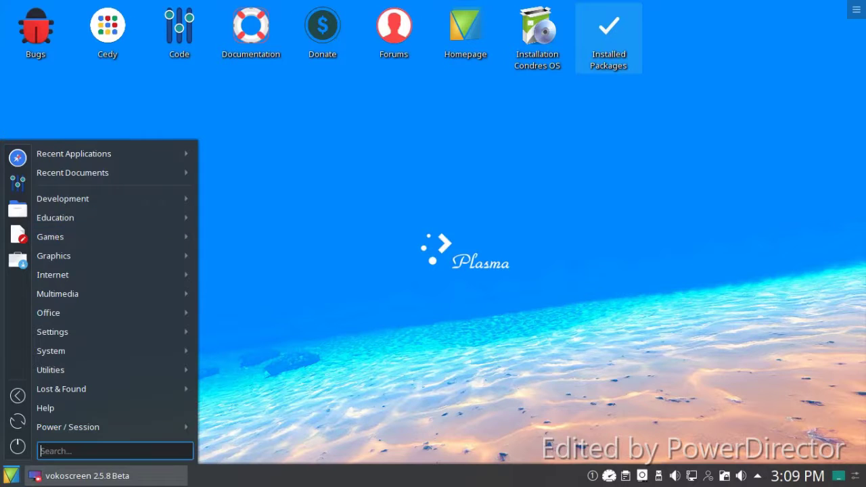
pyautogui.moveTo(62, 198)
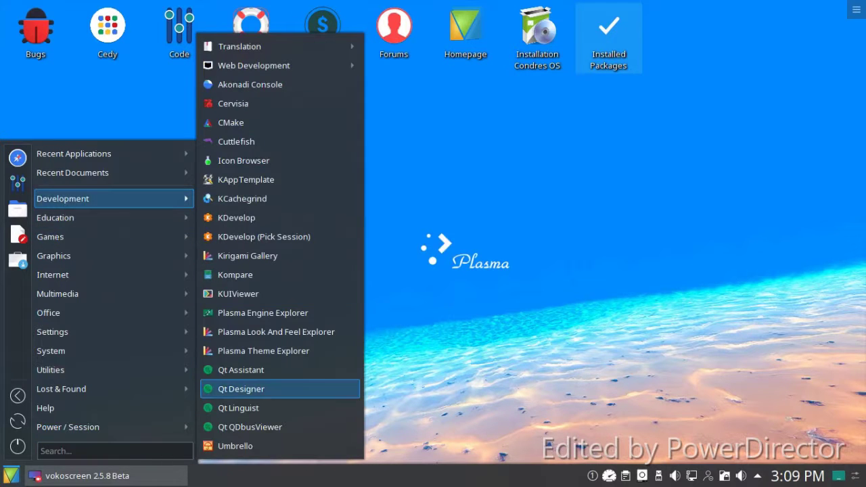
pyautogui.click(278, 389)
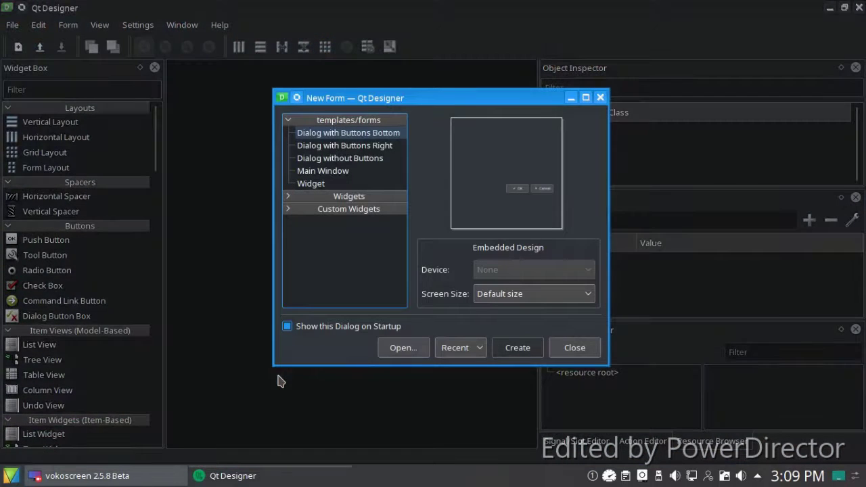
pyautogui.click(515, 351)
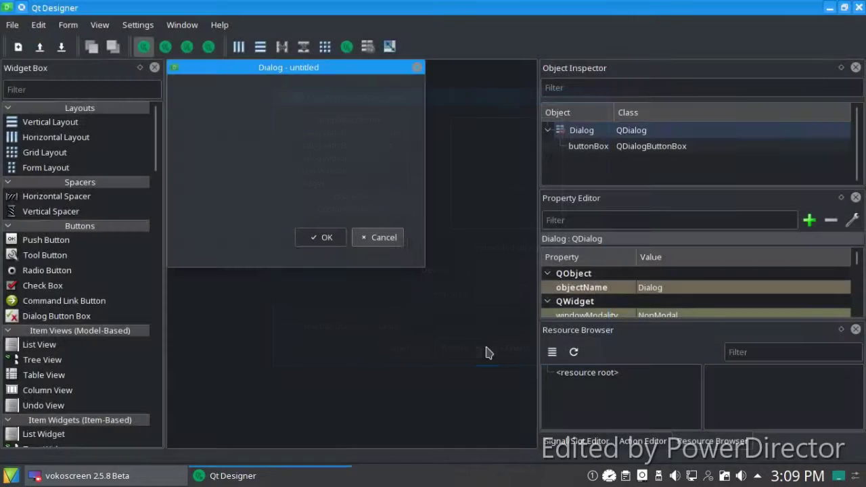
pyautogui.moveTo(352, 74); pyautogui.dragTo(393, 121)
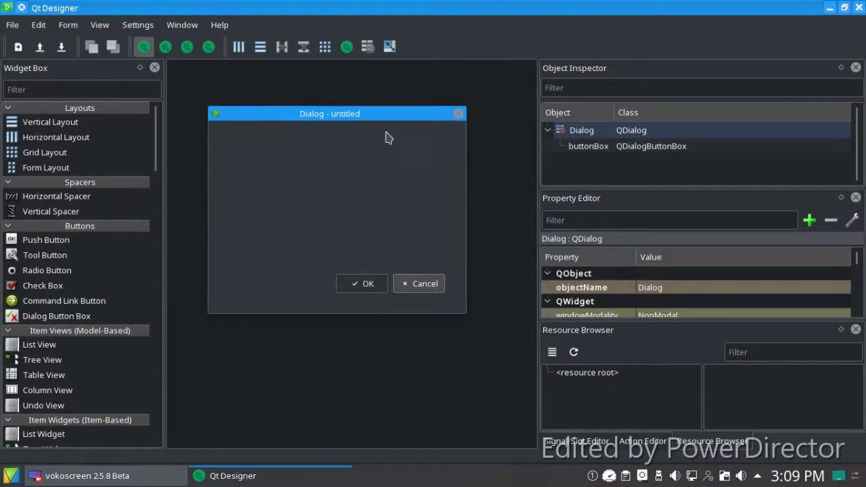
# - Add MailCommon::SearchPatternEdit and KColorCells widgets to the dialog form and close Qt Designer
pyautogui.scroll(-10, 44, 409)
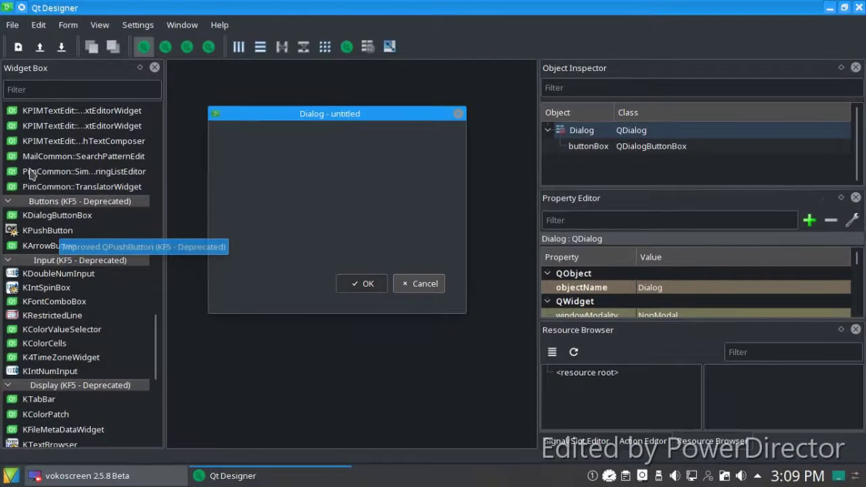
pyautogui.moveTo(25, 158); pyautogui.dragTo(345, 212)
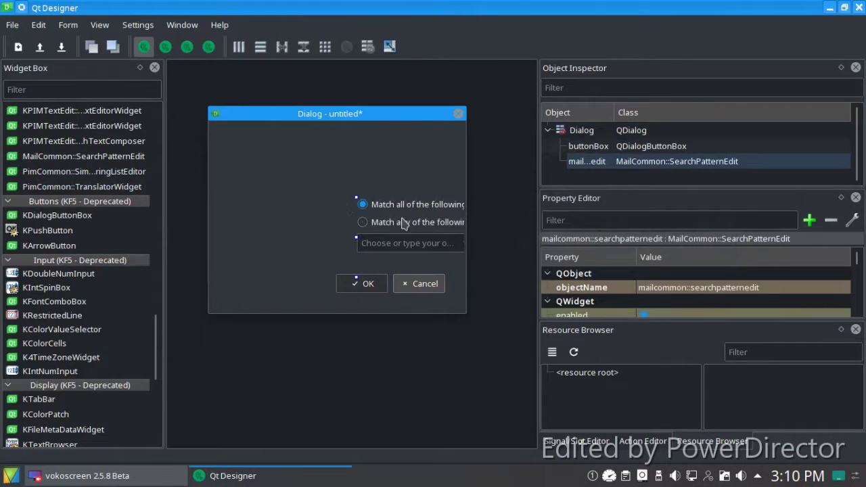
pyautogui.moveTo(394, 223); pyautogui.dragTo(338, 205)
pyautogui.click(231, 293)
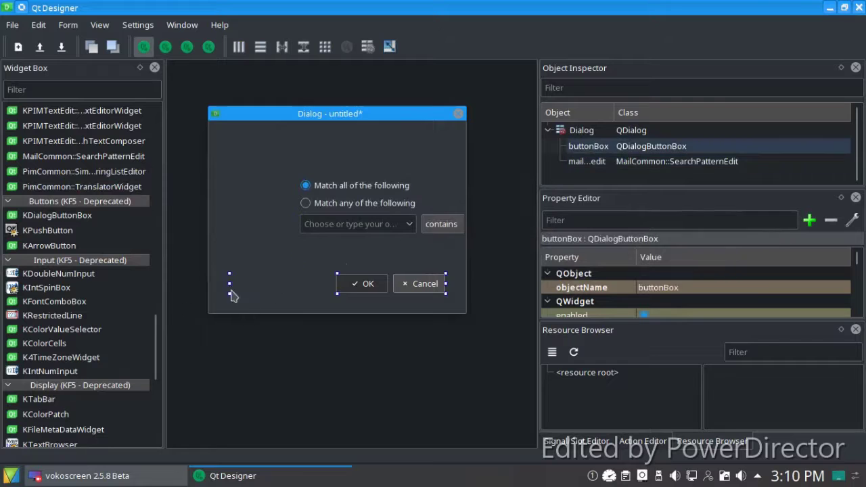
pyautogui.moveTo(20, 343); pyautogui.dragTo(248, 201)
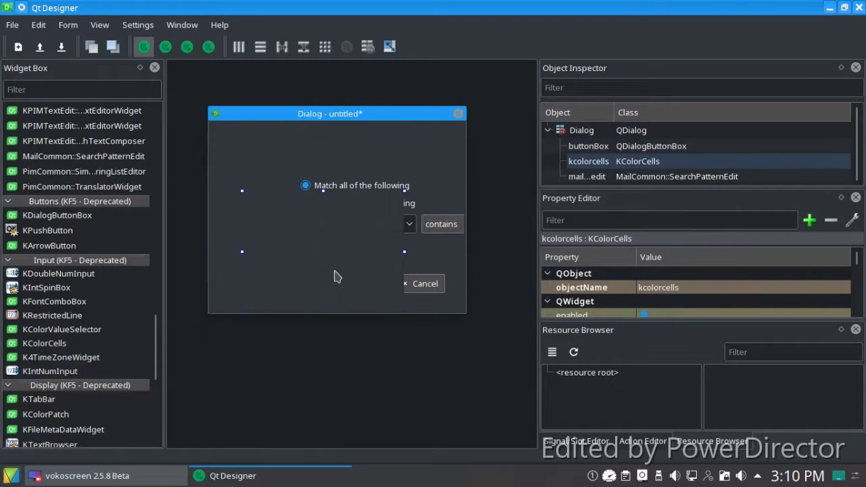
pyautogui.click(858, 8)
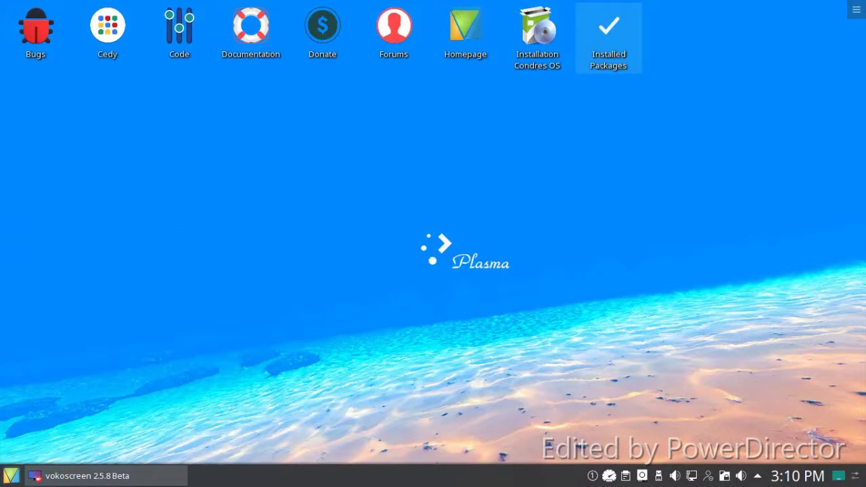
# - Launch KDevelop from the Development applications, view its welcome page and close it
pyautogui.press('super')
pyautogui.moveTo(62, 198)
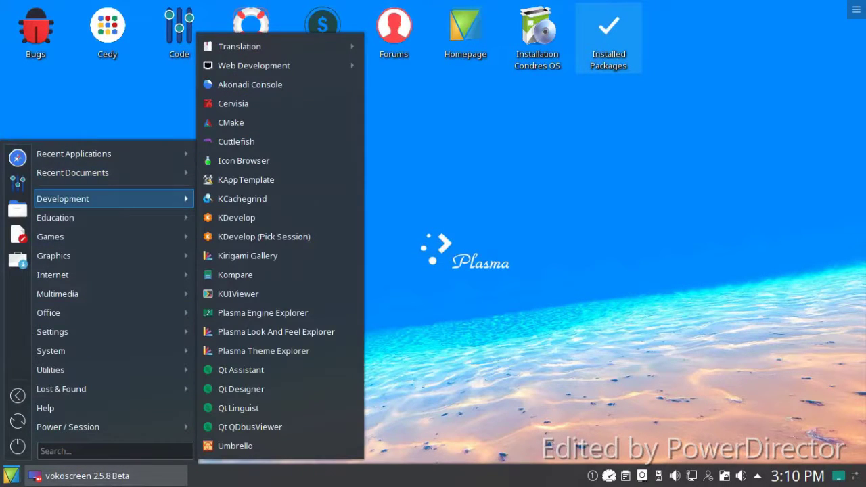
pyautogui.click(279, 218)
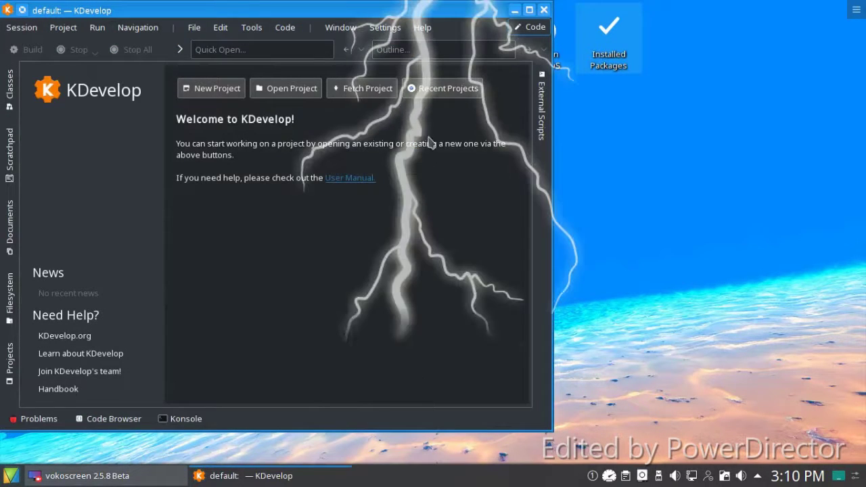
pyautogui.click(543, 9)
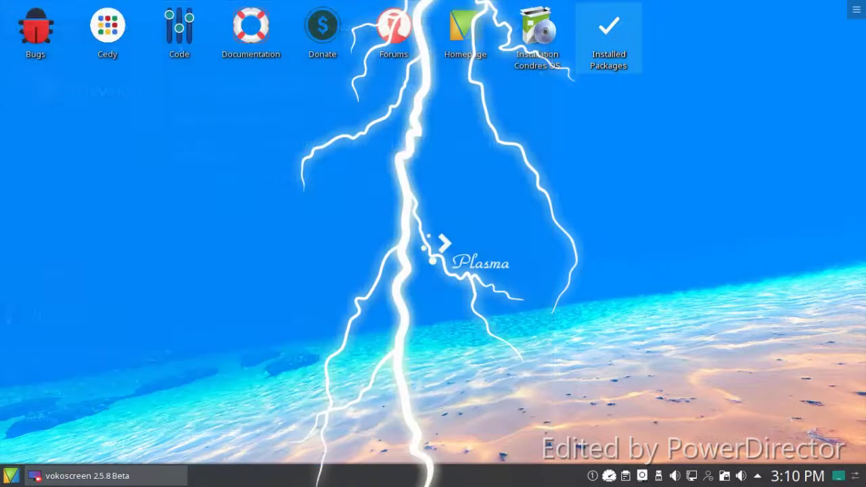
# - Launch KUIViewer from the Development applications, move its window away from the desktop corner and close it
pyautogui.press('super')
pyautogui.moveTo(101, 198)
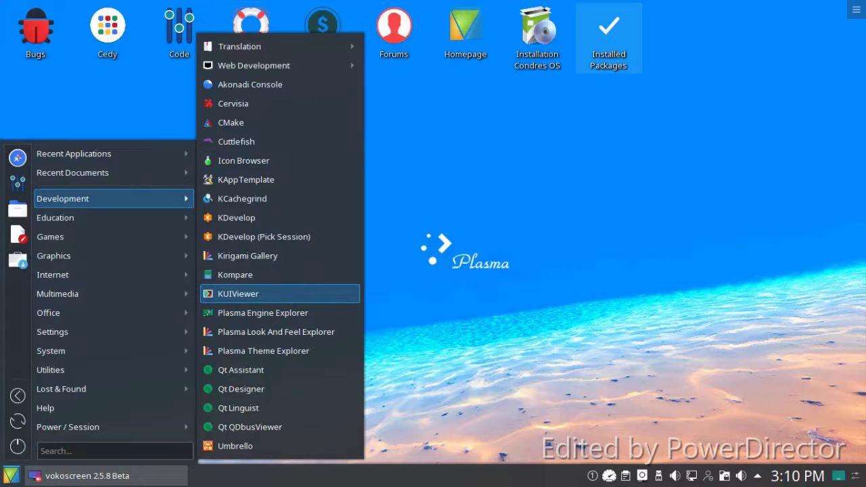
pyautogui.click(263, 292)
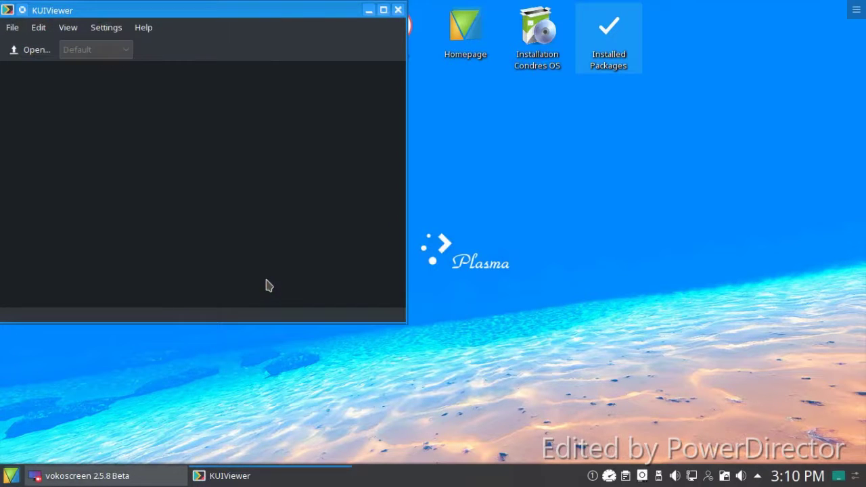
pyautogui.moveTo(271, 19); pyautogui.dragTo(384, 106)
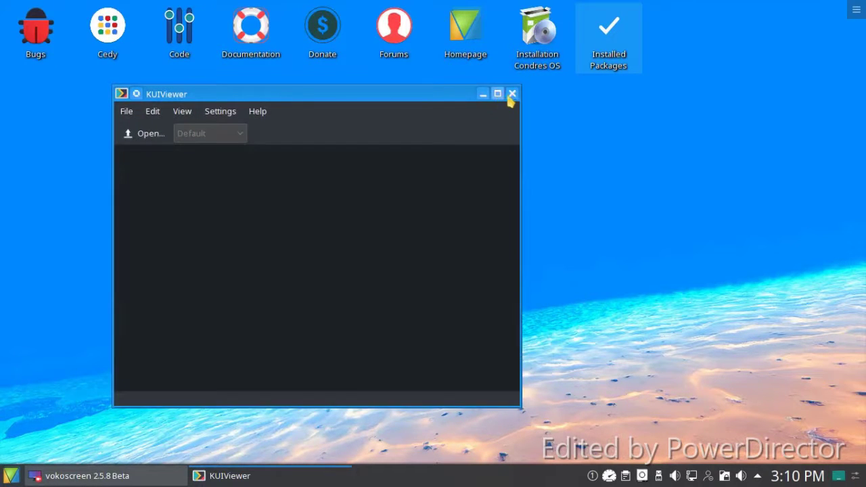
pyautogui.click(512, 94)
# - Look through the Games categories, launch KBreakOut from the Arcade games, view its opening level and close it
pyautogui.click(11, 475)
pyautogui.moveTo(109, 198)
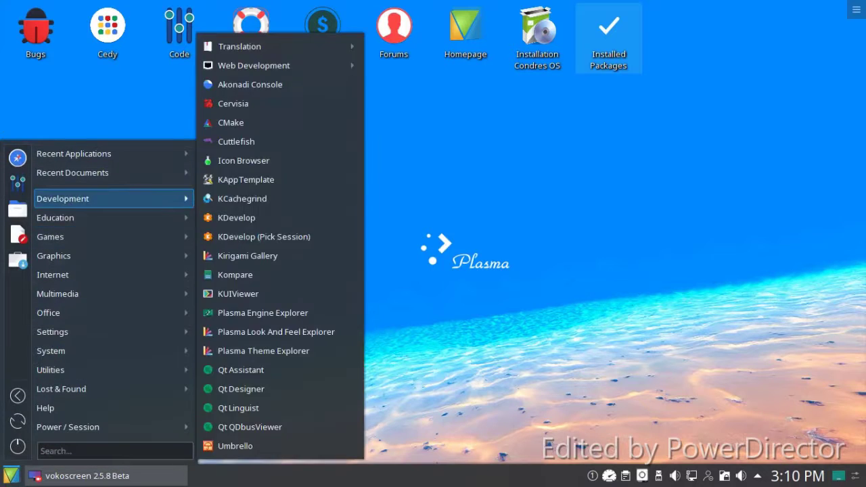
pyautogui.moveTo(50, 237)
pyautogui.moveTo(241, 275)
pyautogui.moveTo(248, 293)
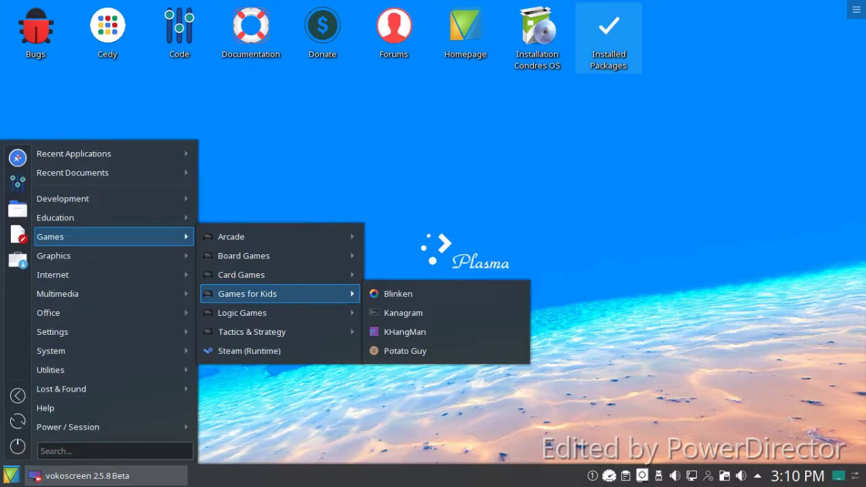
pyautogui.moveTo(243, 255)
pyautogui.moveTo(243, 236)
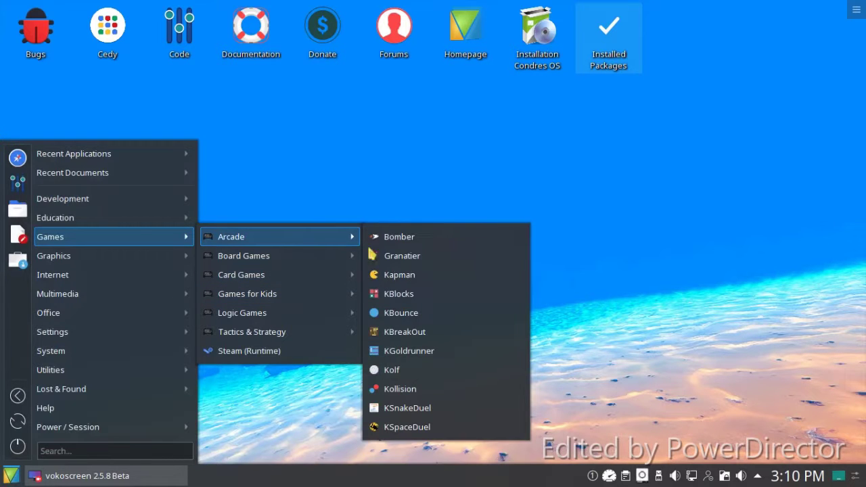
pyautogui.click(455, 332)
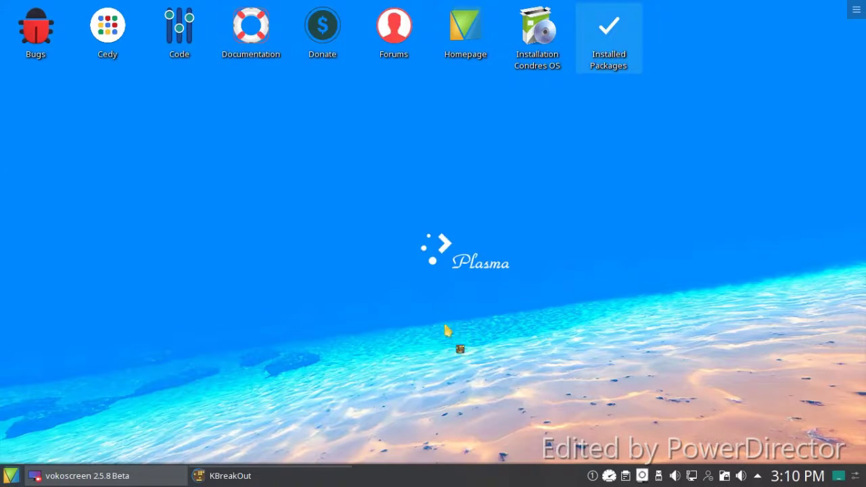
pyautogui.click(467, 10)
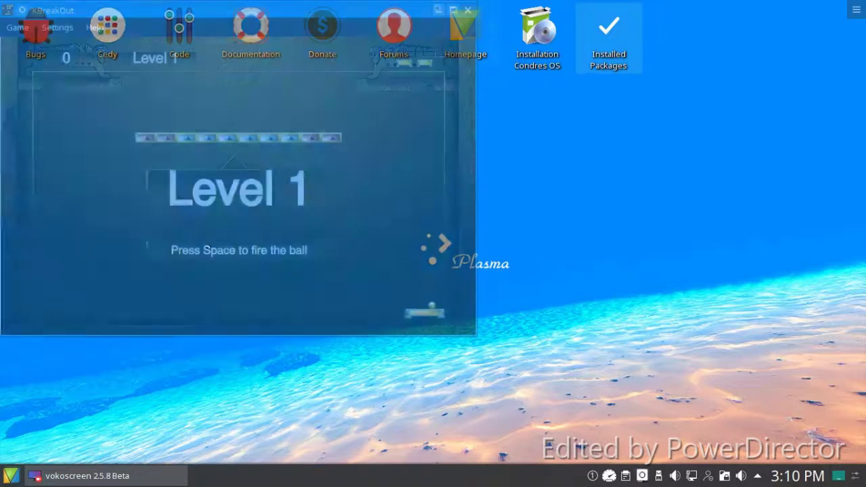
# - Launch Bomber from the Arcade games, view its welcome screen and close it
pyautogui.click(10, 476)
pyautogui.moveTo(108, 217)
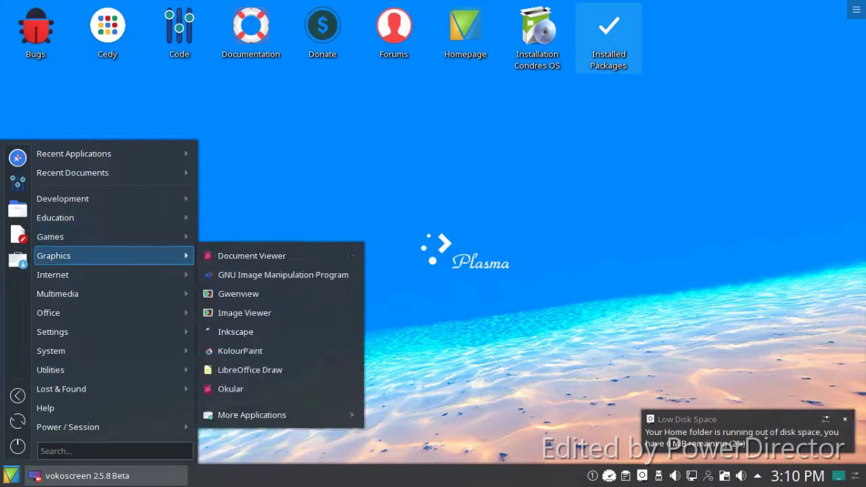
pyautogui.moveTo(108, 236)
pyautogui.moveTo(270, 236)
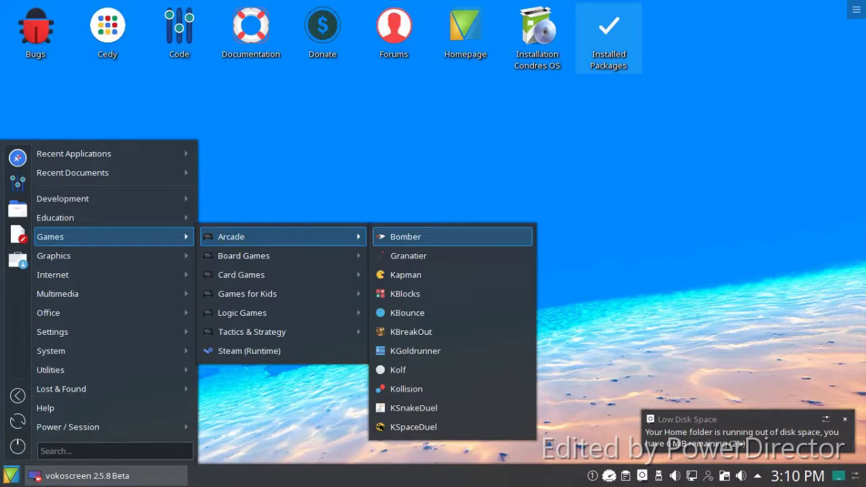
pyautogui.click(399, 237)
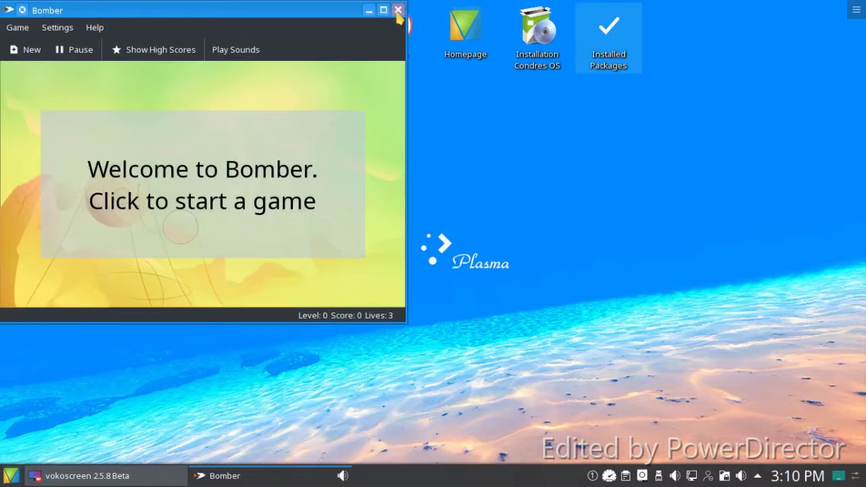
pyautogui.click(397, 9)
# - Launch Blinken from the Games for Kids category
pyautogui.click(10, 476)
pyautogui.moveTo(108, 236)
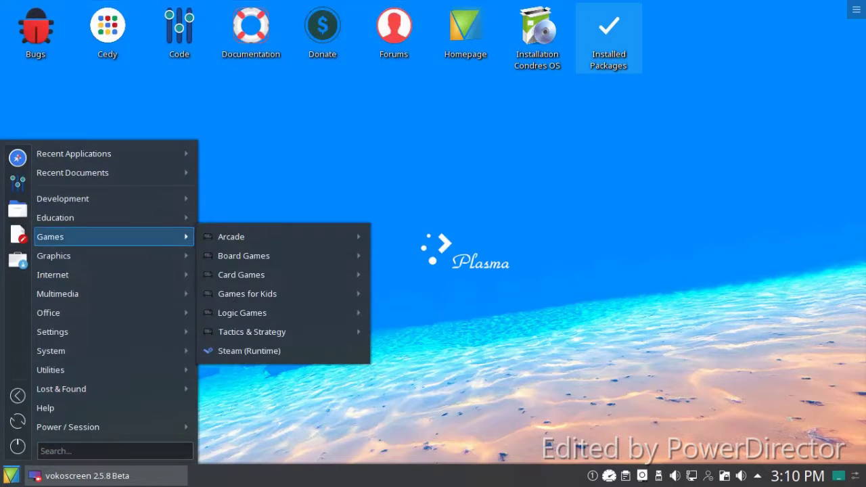
pyautogui.moveTo(270, 275)
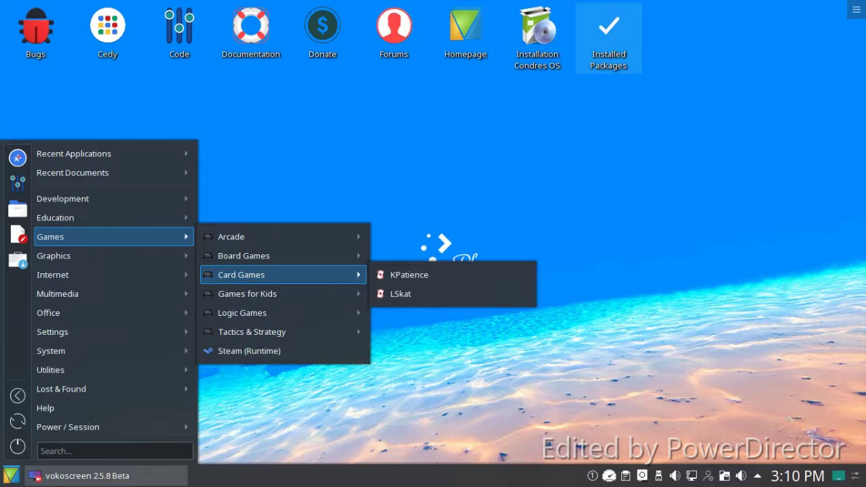
pyautogui.moveTo(271, 293)
pyautogui.click(395, 297)
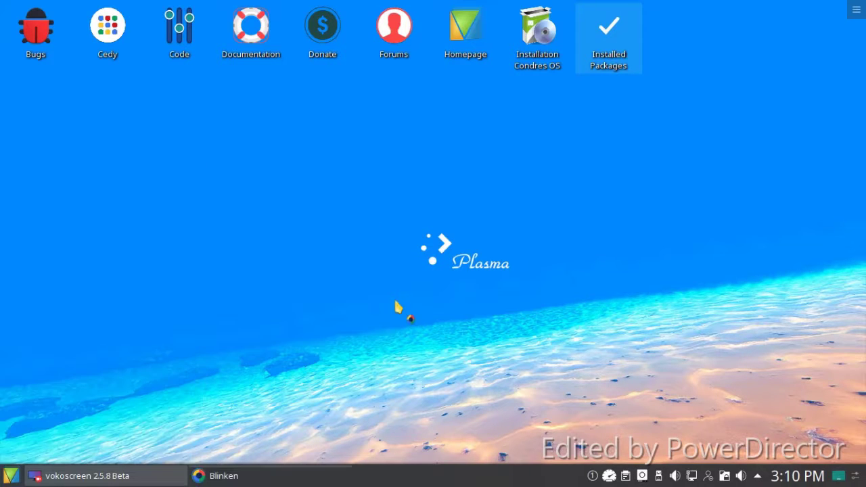
# - Start a level 2 game in Blinken, restart it at the same level and close the game
pyautogui.click(188, 207)
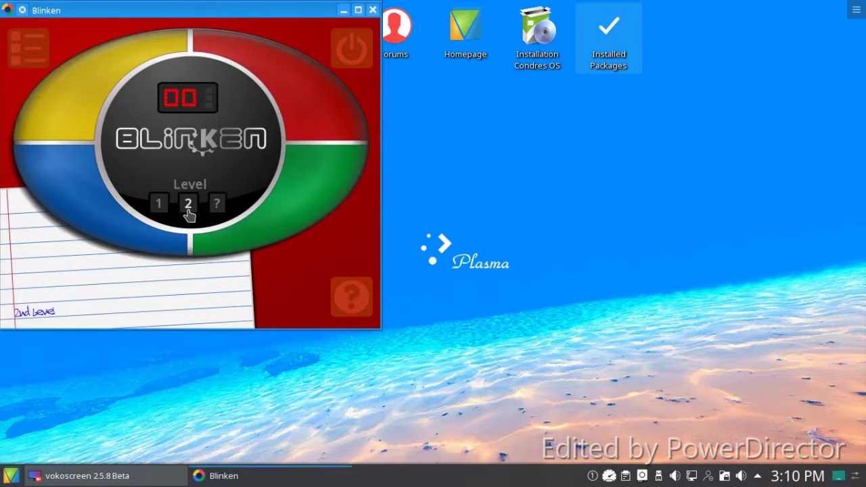
pyautogui.click(193, 206)
pyautogui.click(169, 212)
pyautogui.click(187, 204)
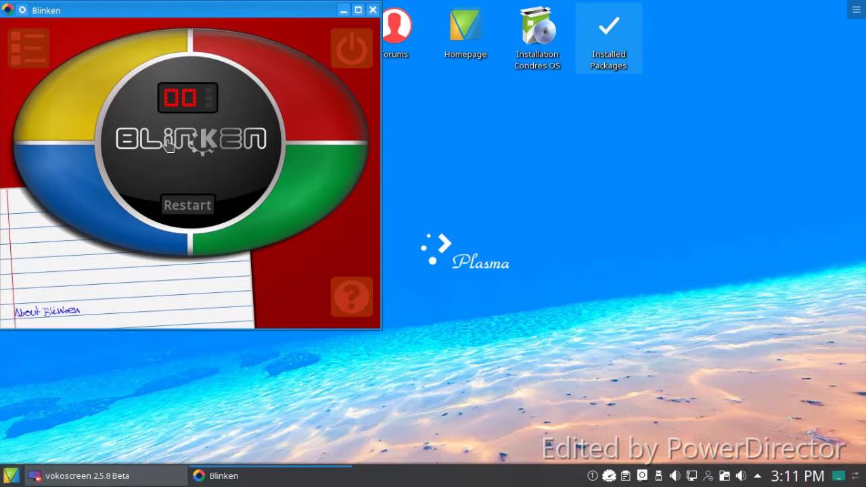
pyautogui.click(373, 10)
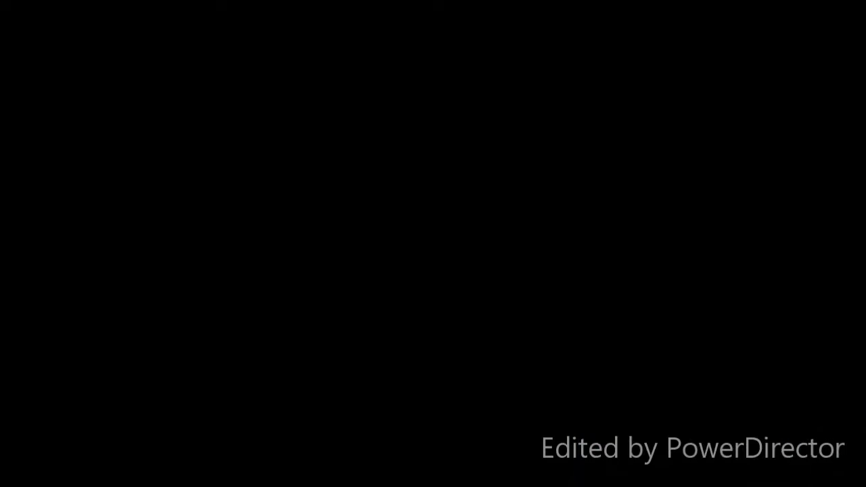